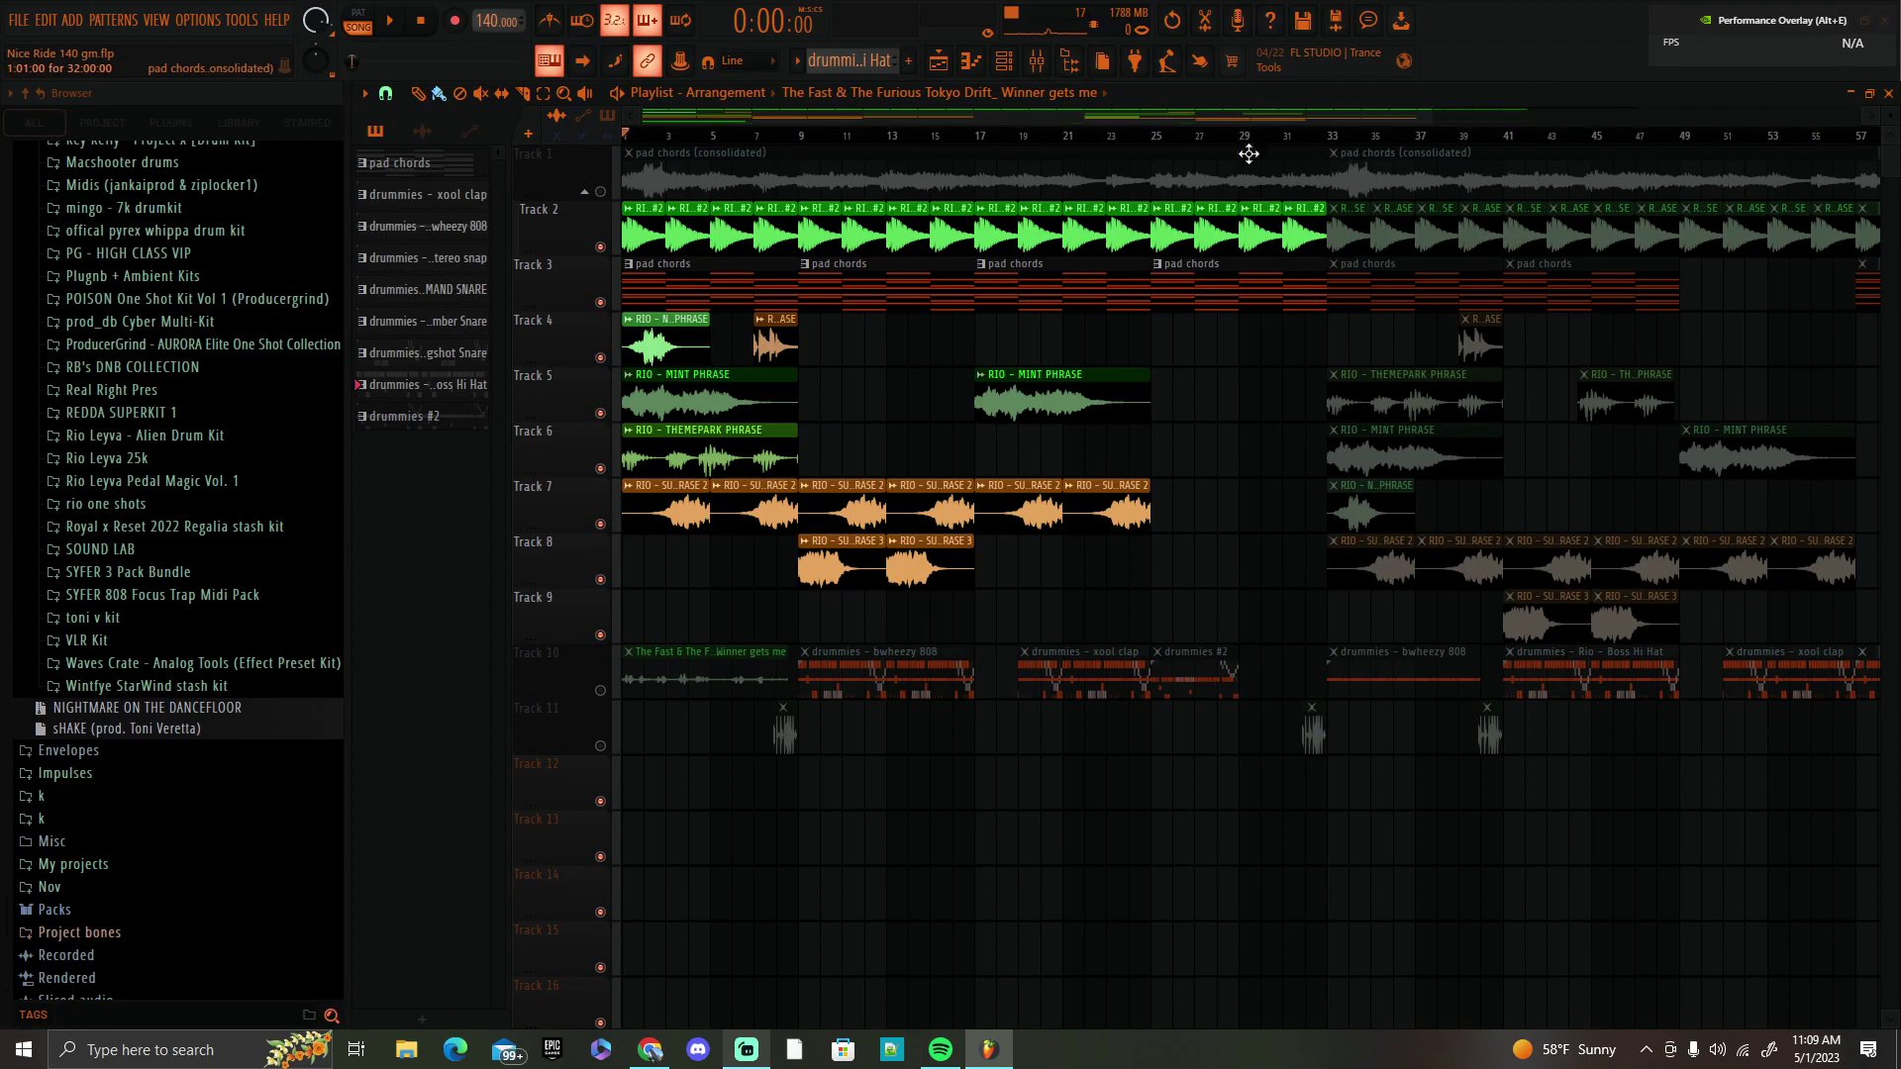
# Play the combined melody tracks from the start, and audition the Euphoric Phrase #2 clips soloed on Track 2.
pyautogui.press('space')
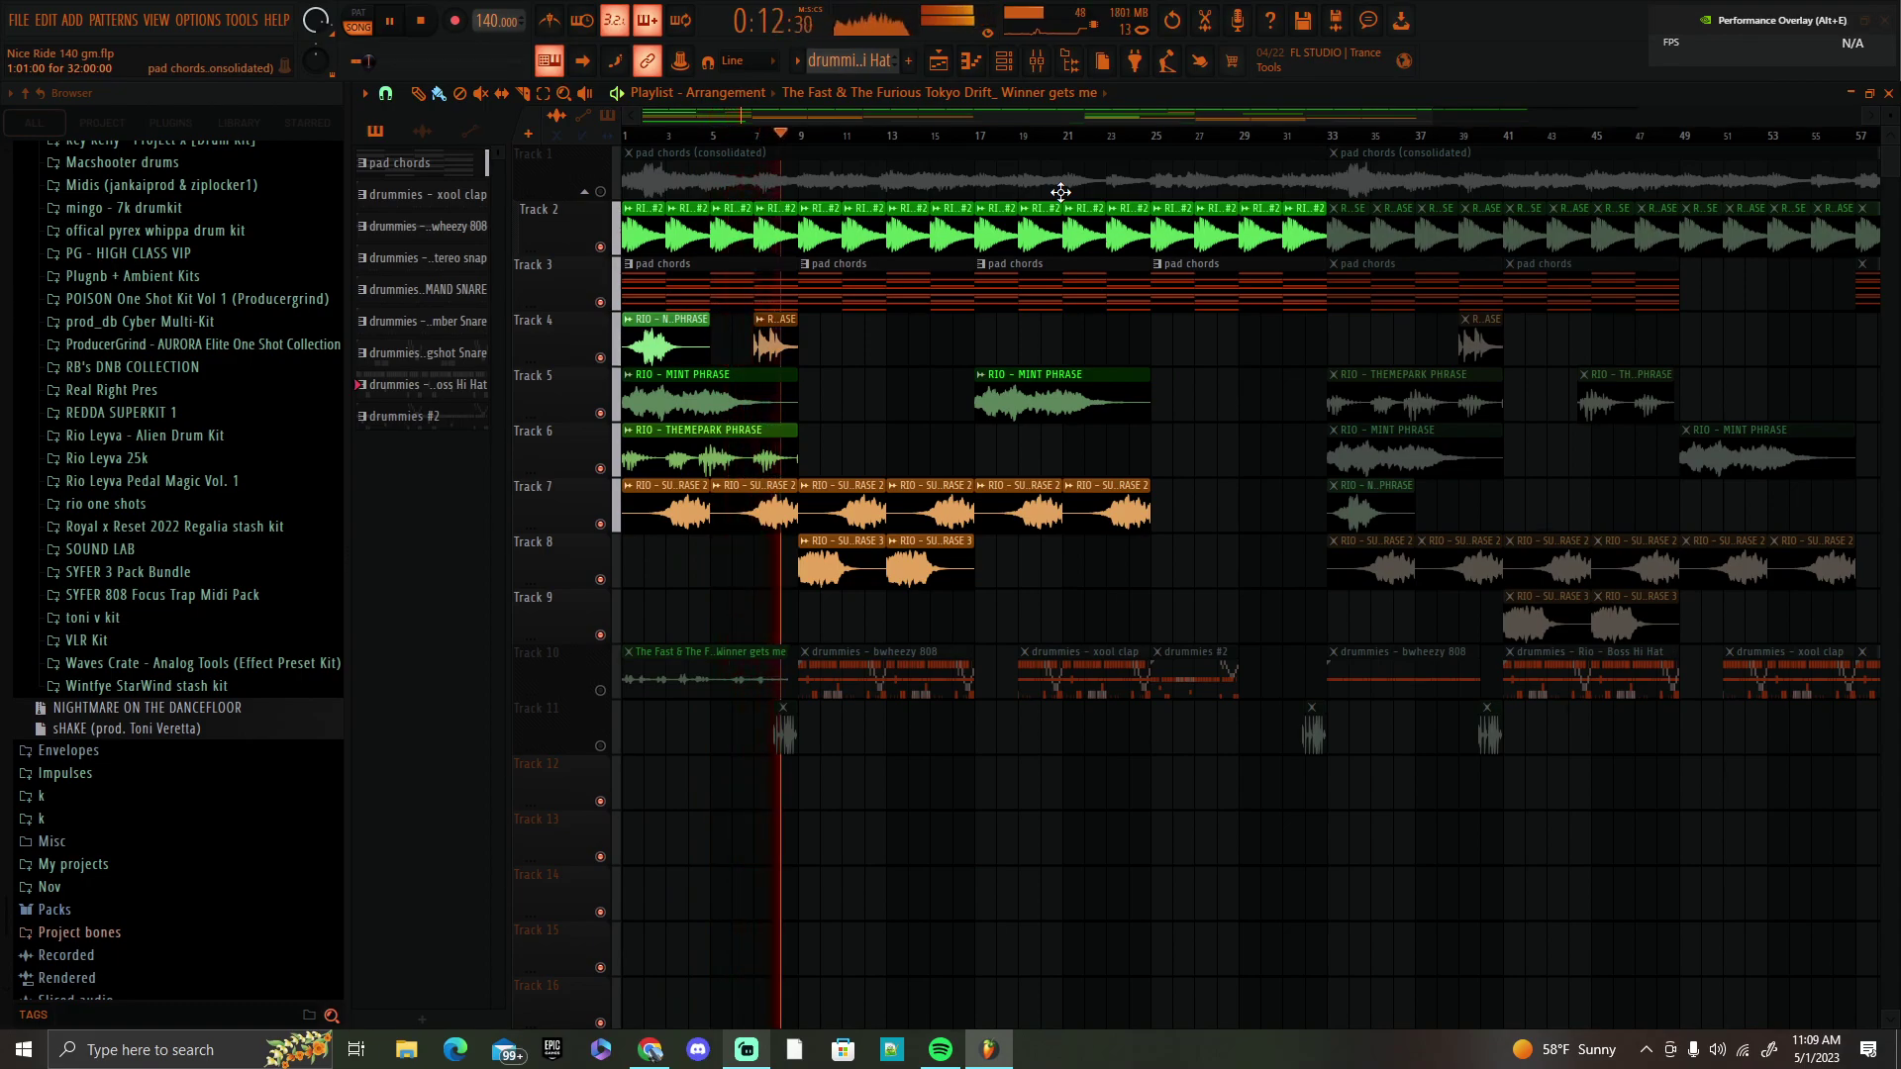
pyautogui.press('space')
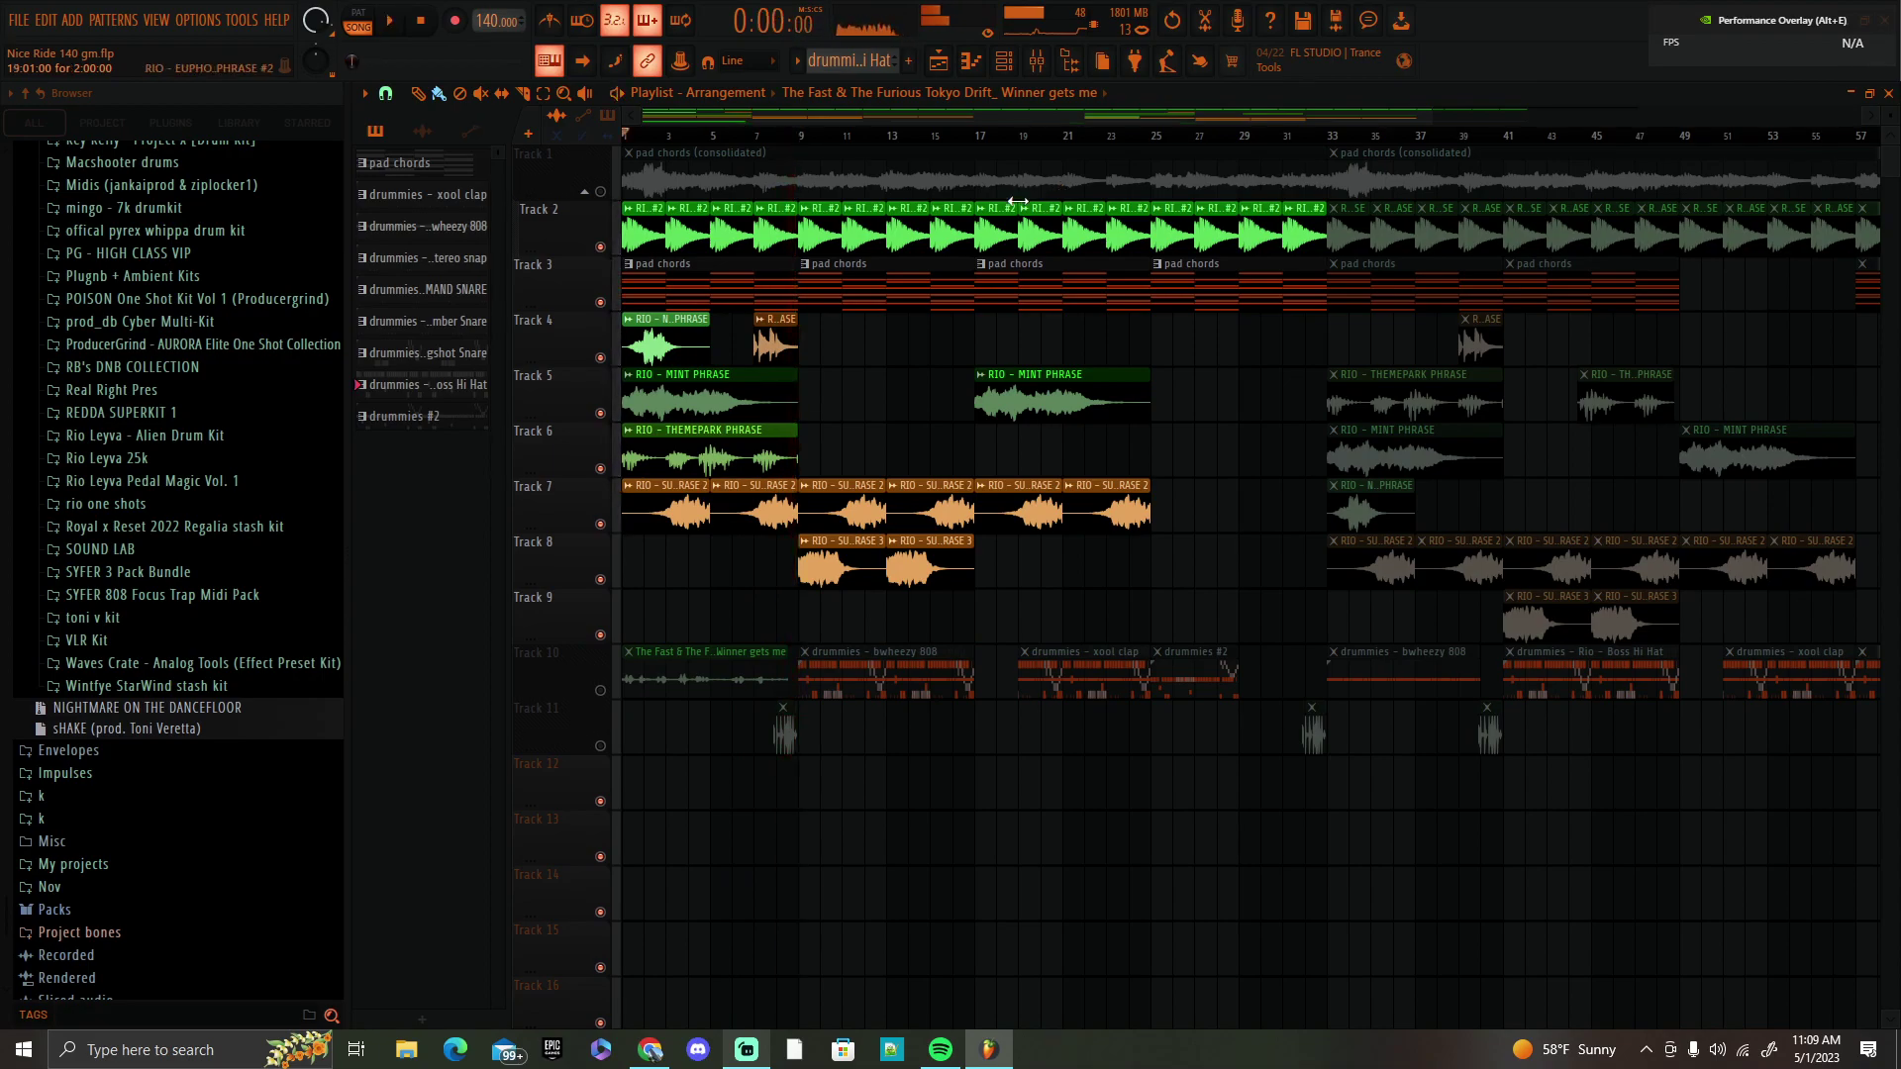
pyautogui.rightClick(600, 248)
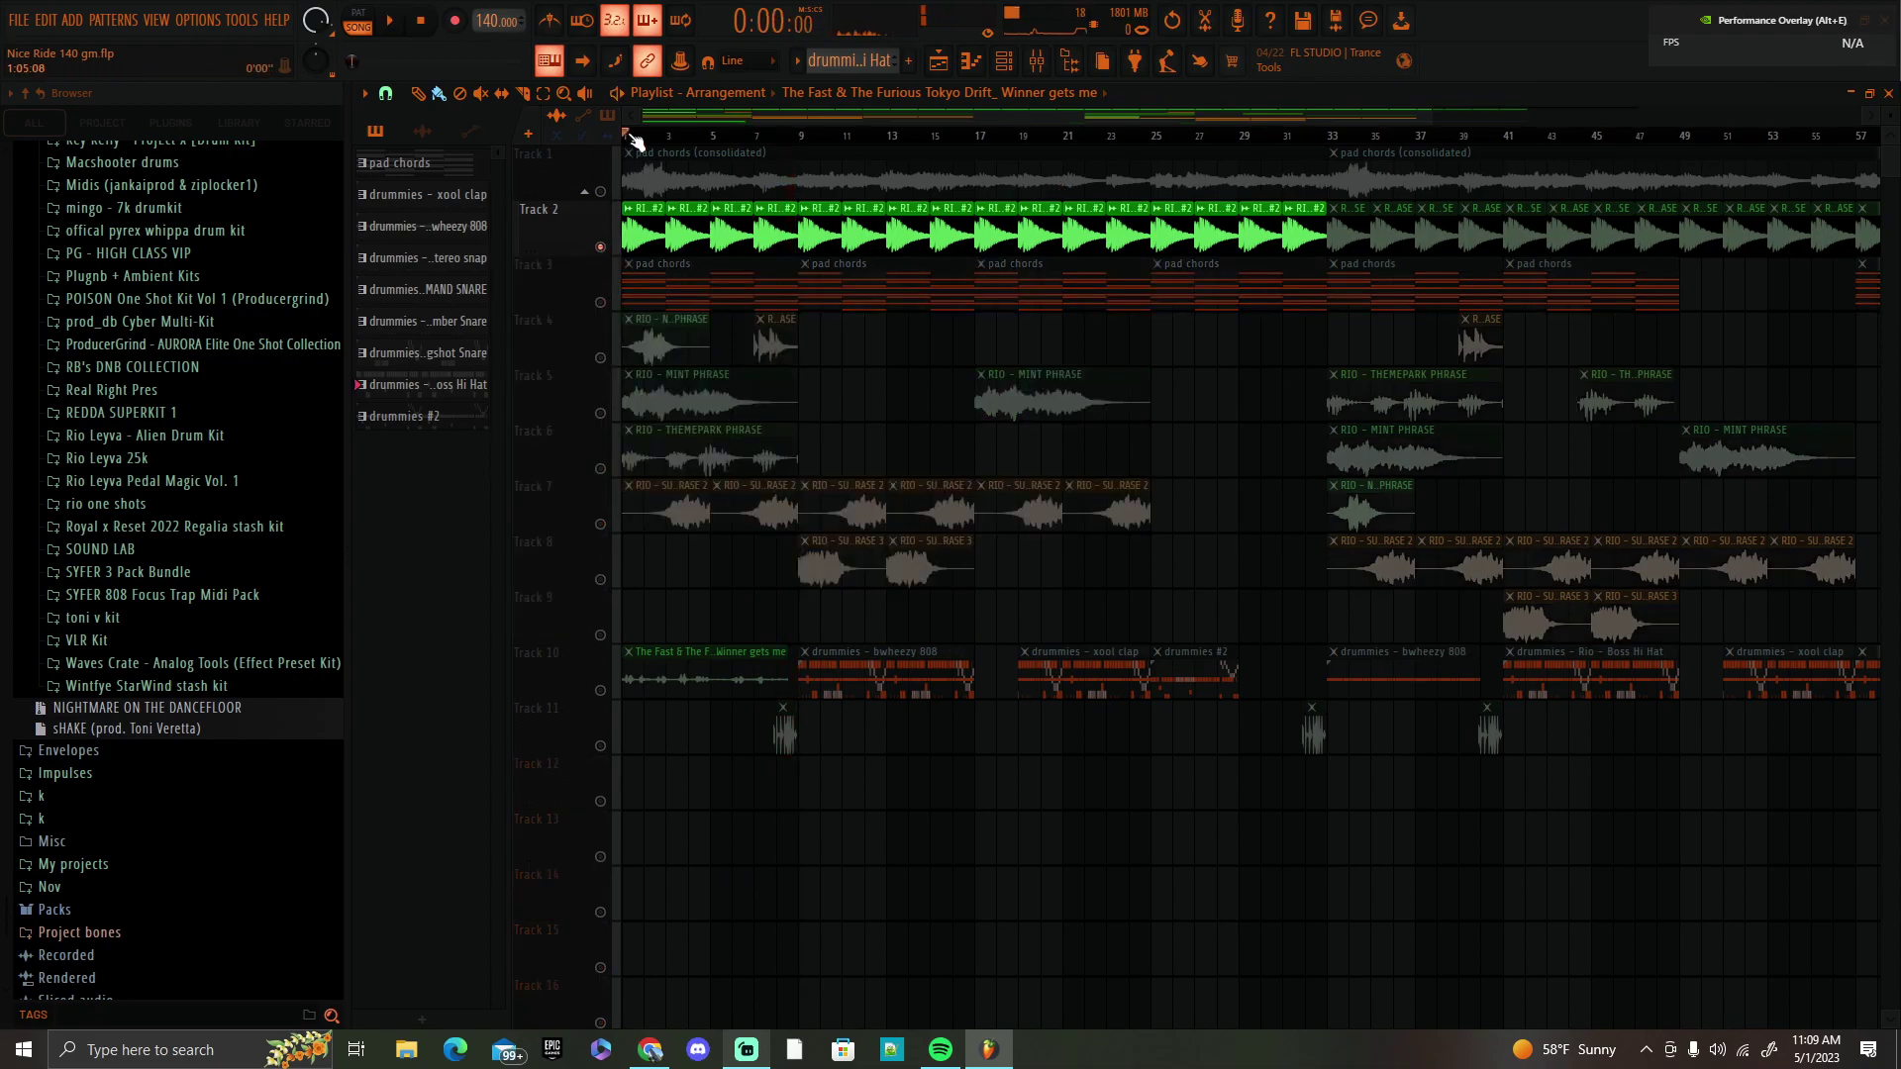
pyautogui.scroll(4, 637, 133)
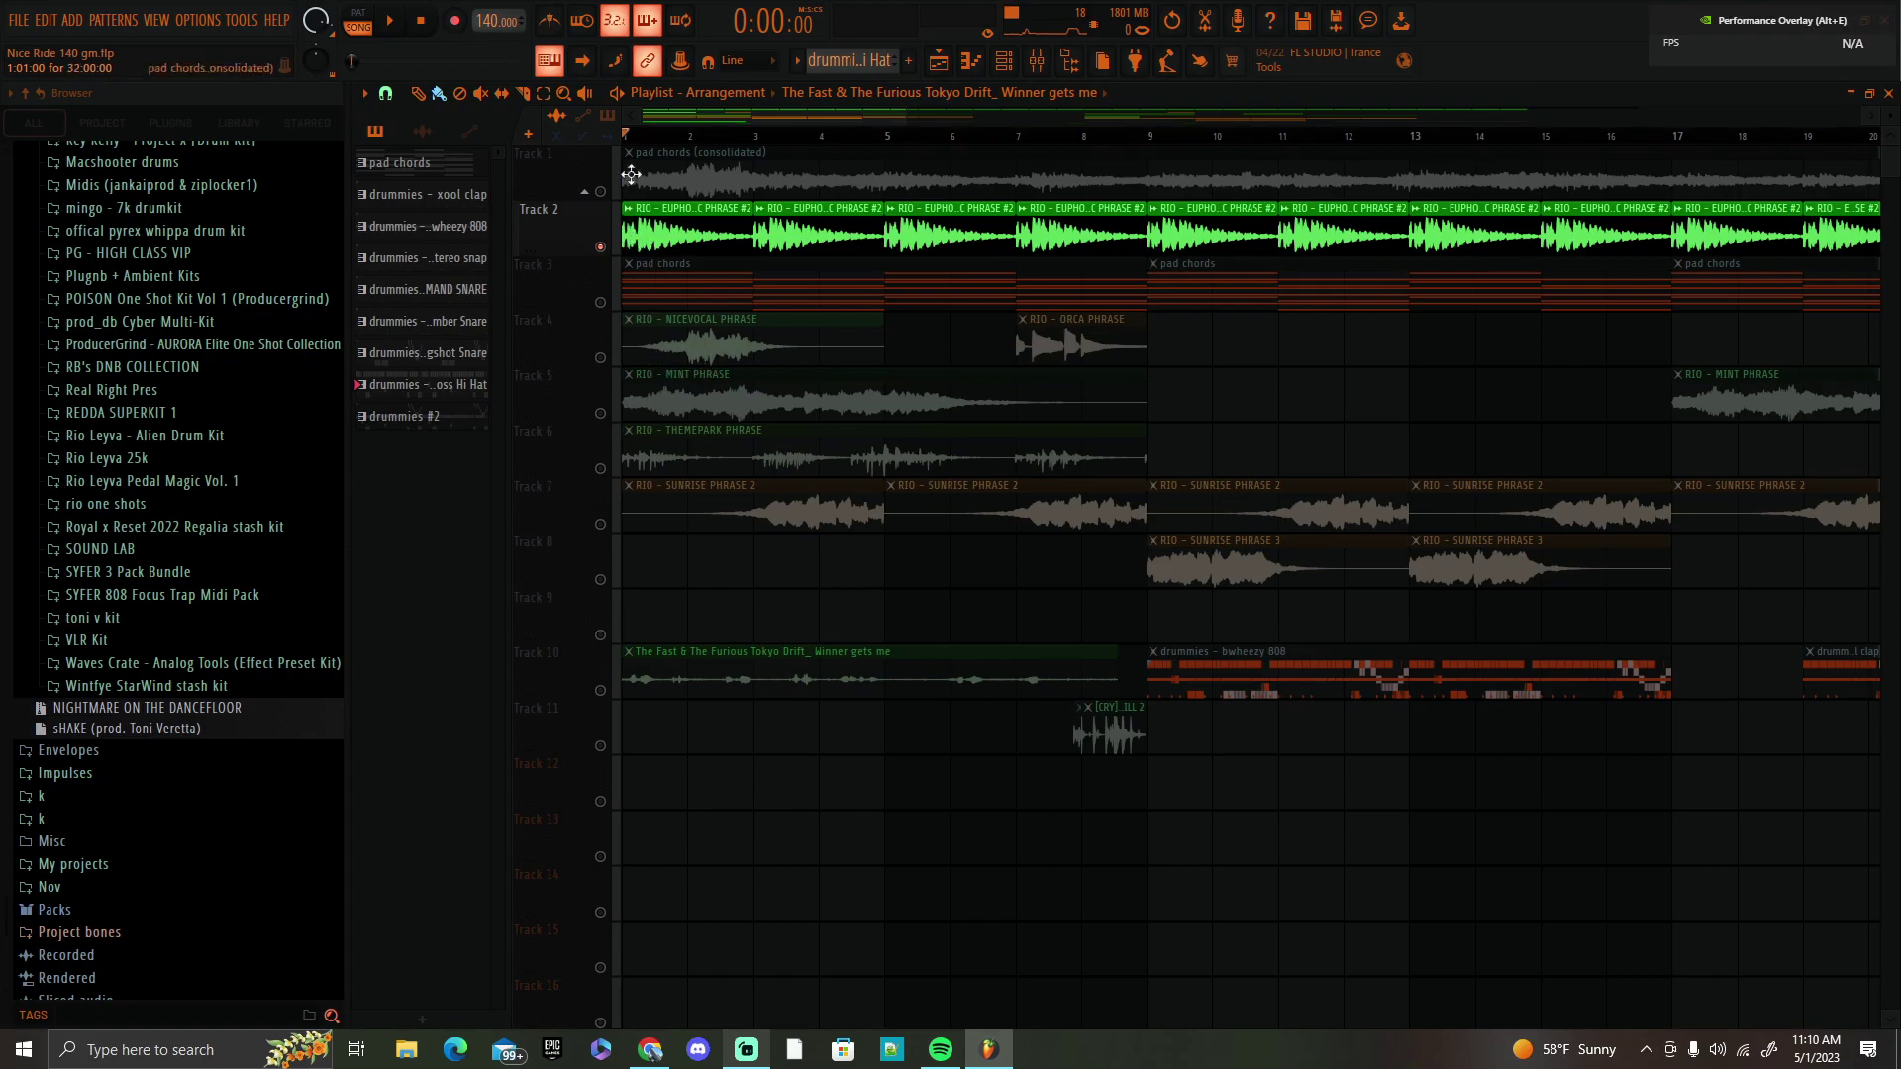
pyautogui.press('space')
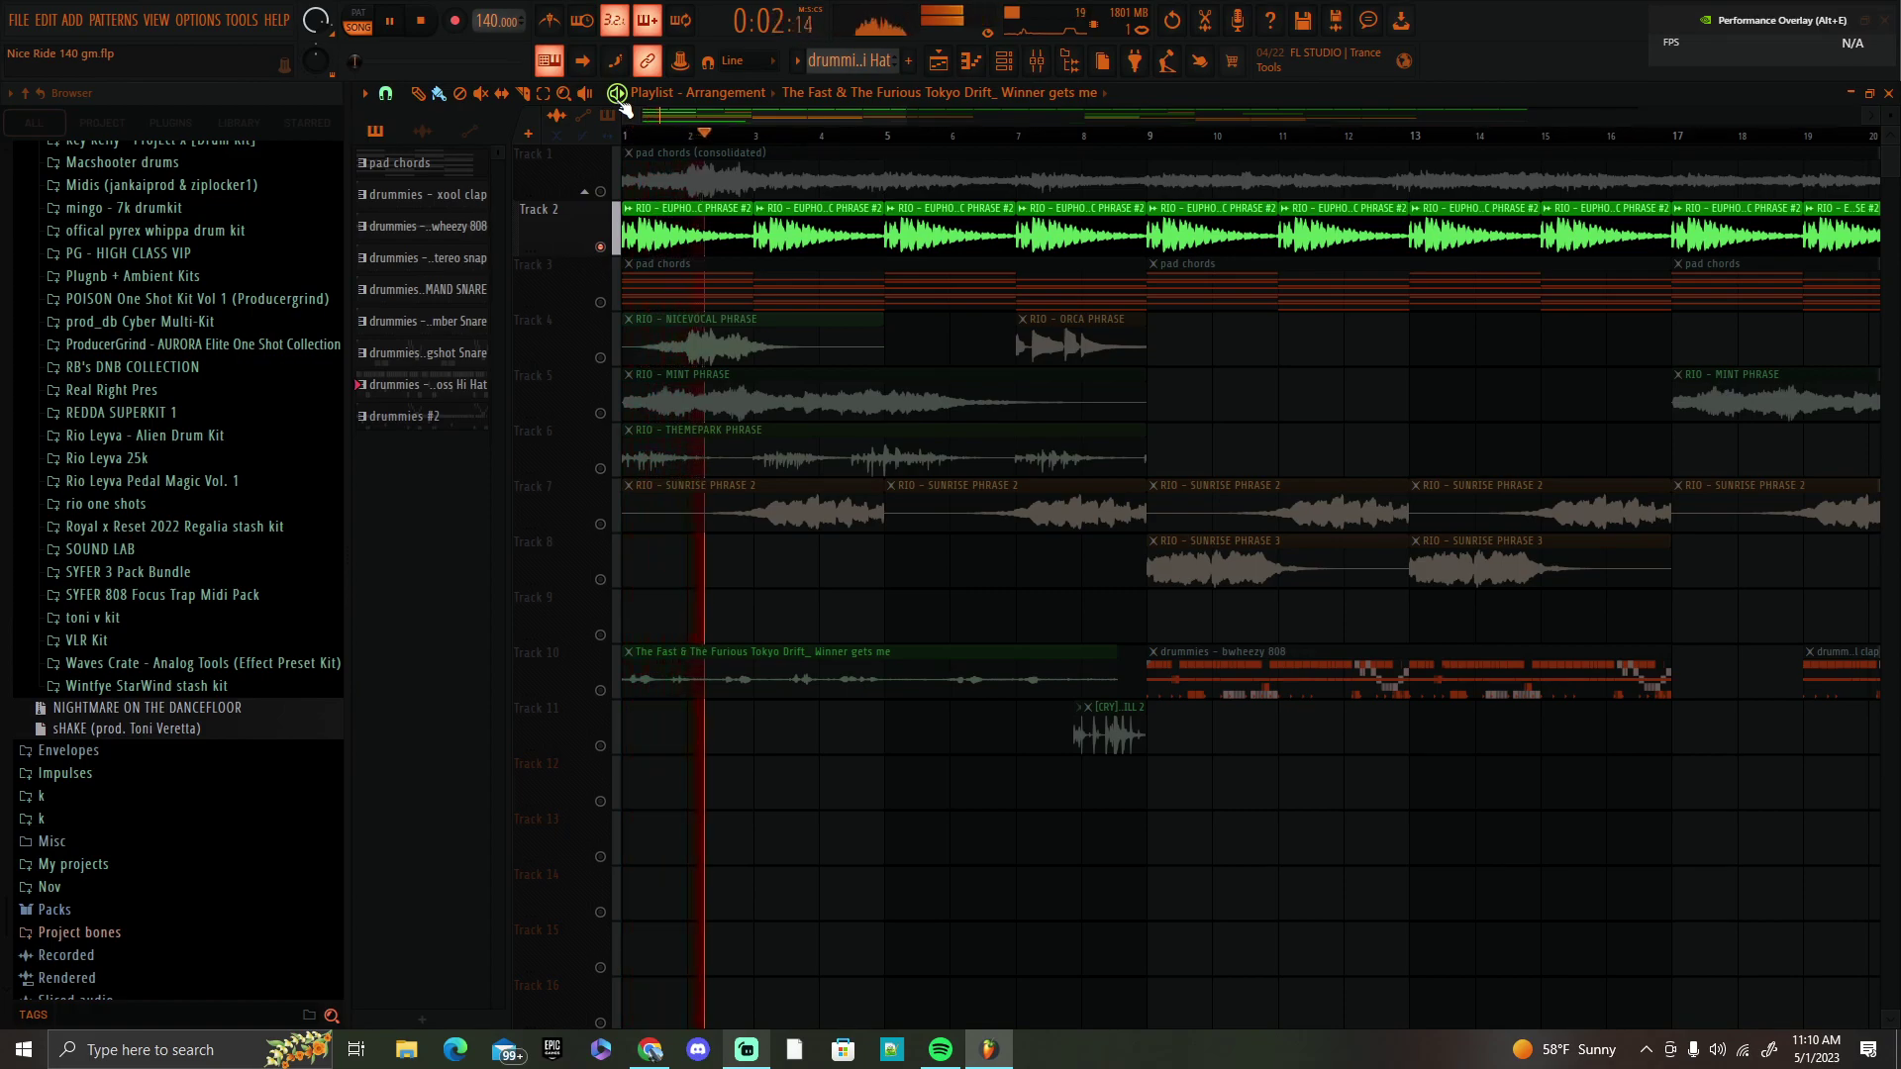
pyautogui.press('space')
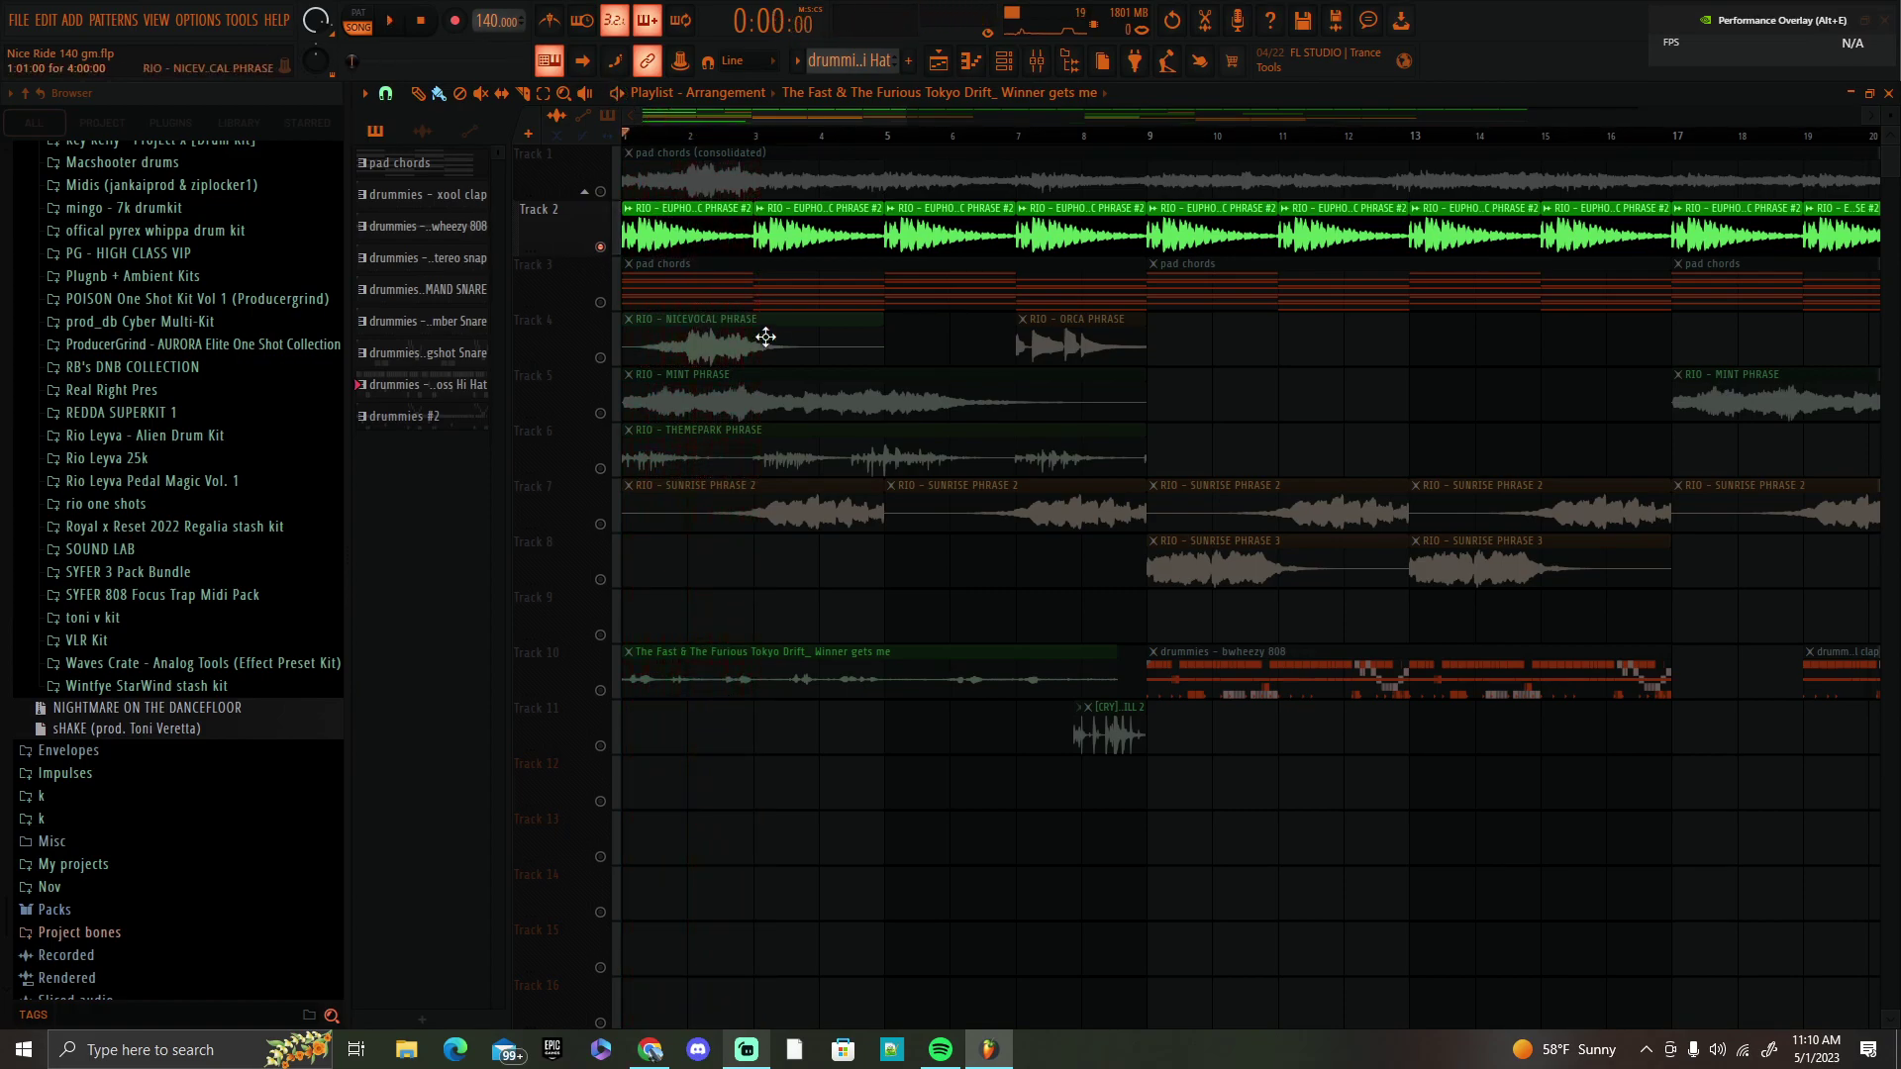
# Solo Track 3 and play its pad chords pattern in the piano roll with the whole pattern in view.
pyautogui.click(610, 285)
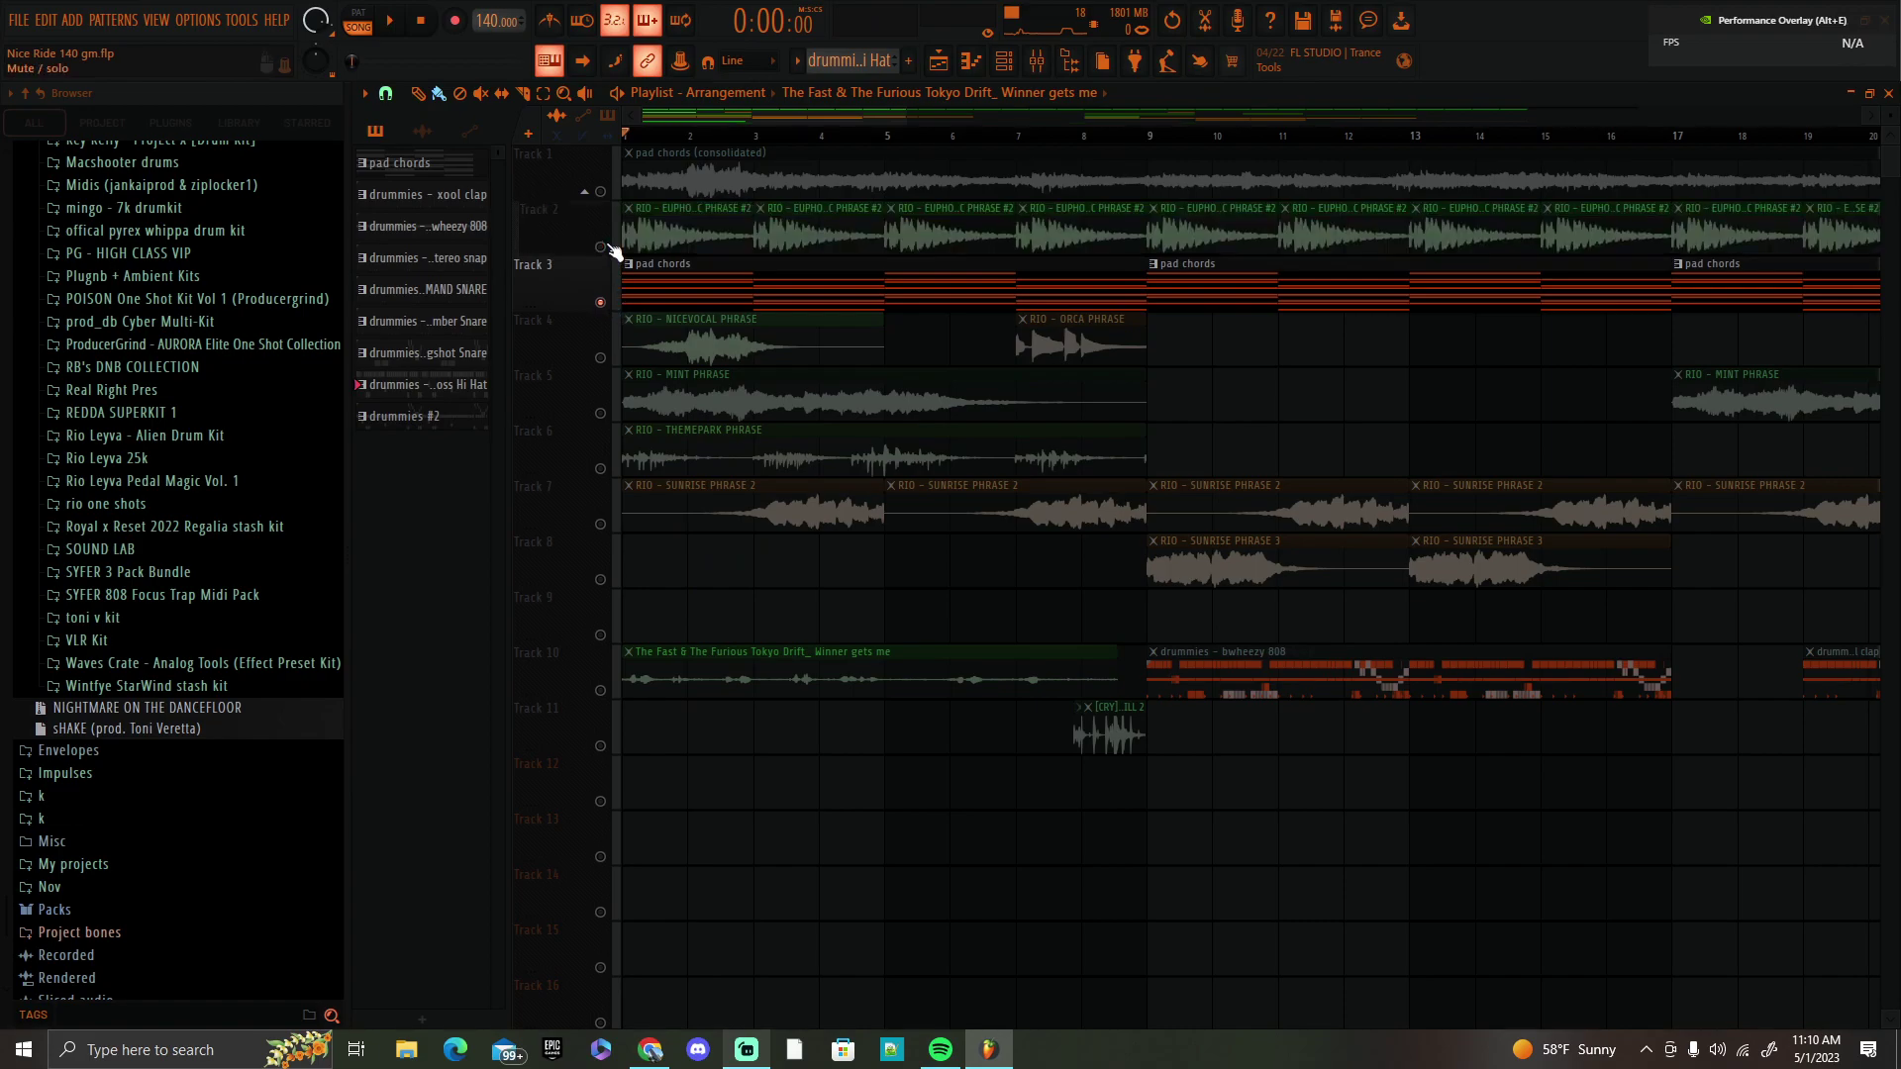
pyautogui.doubleClick(638, 281)
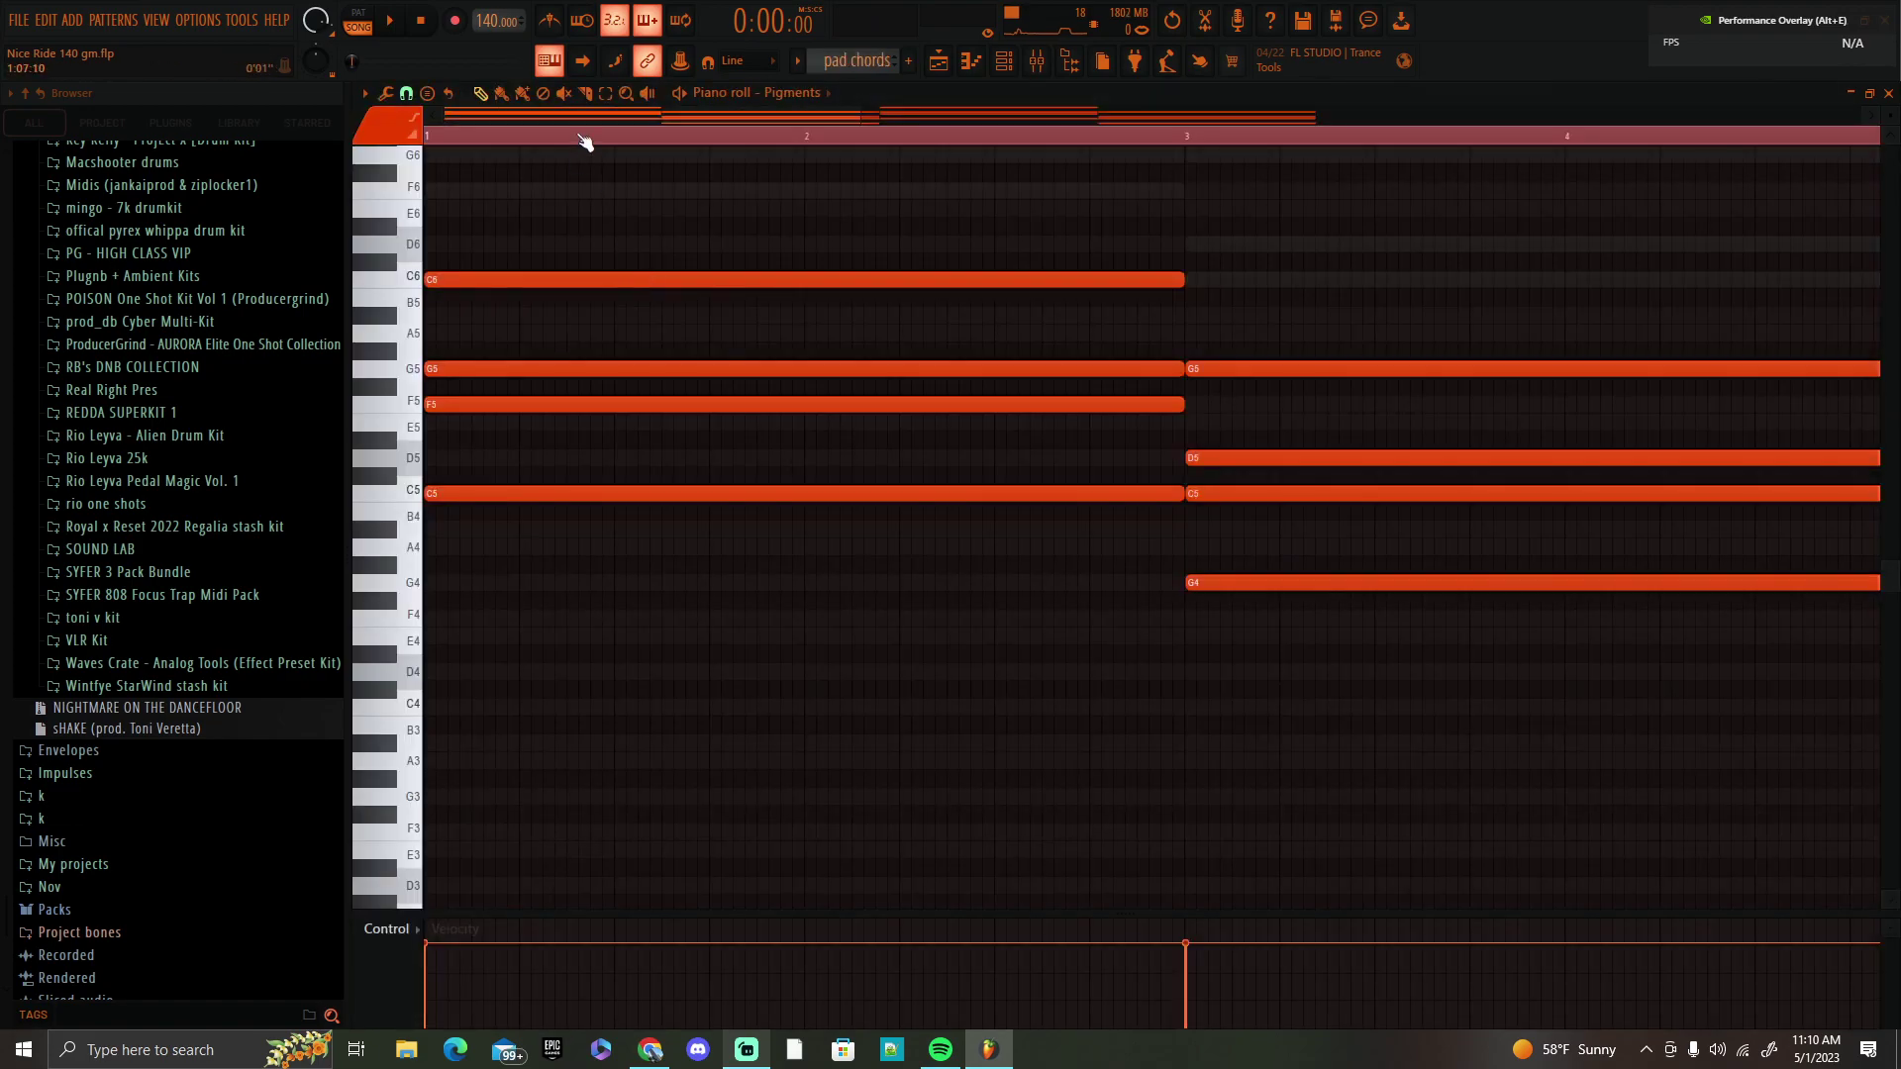
pyautogui.press('space')
pyautogui.scroll(1, 700, 233)
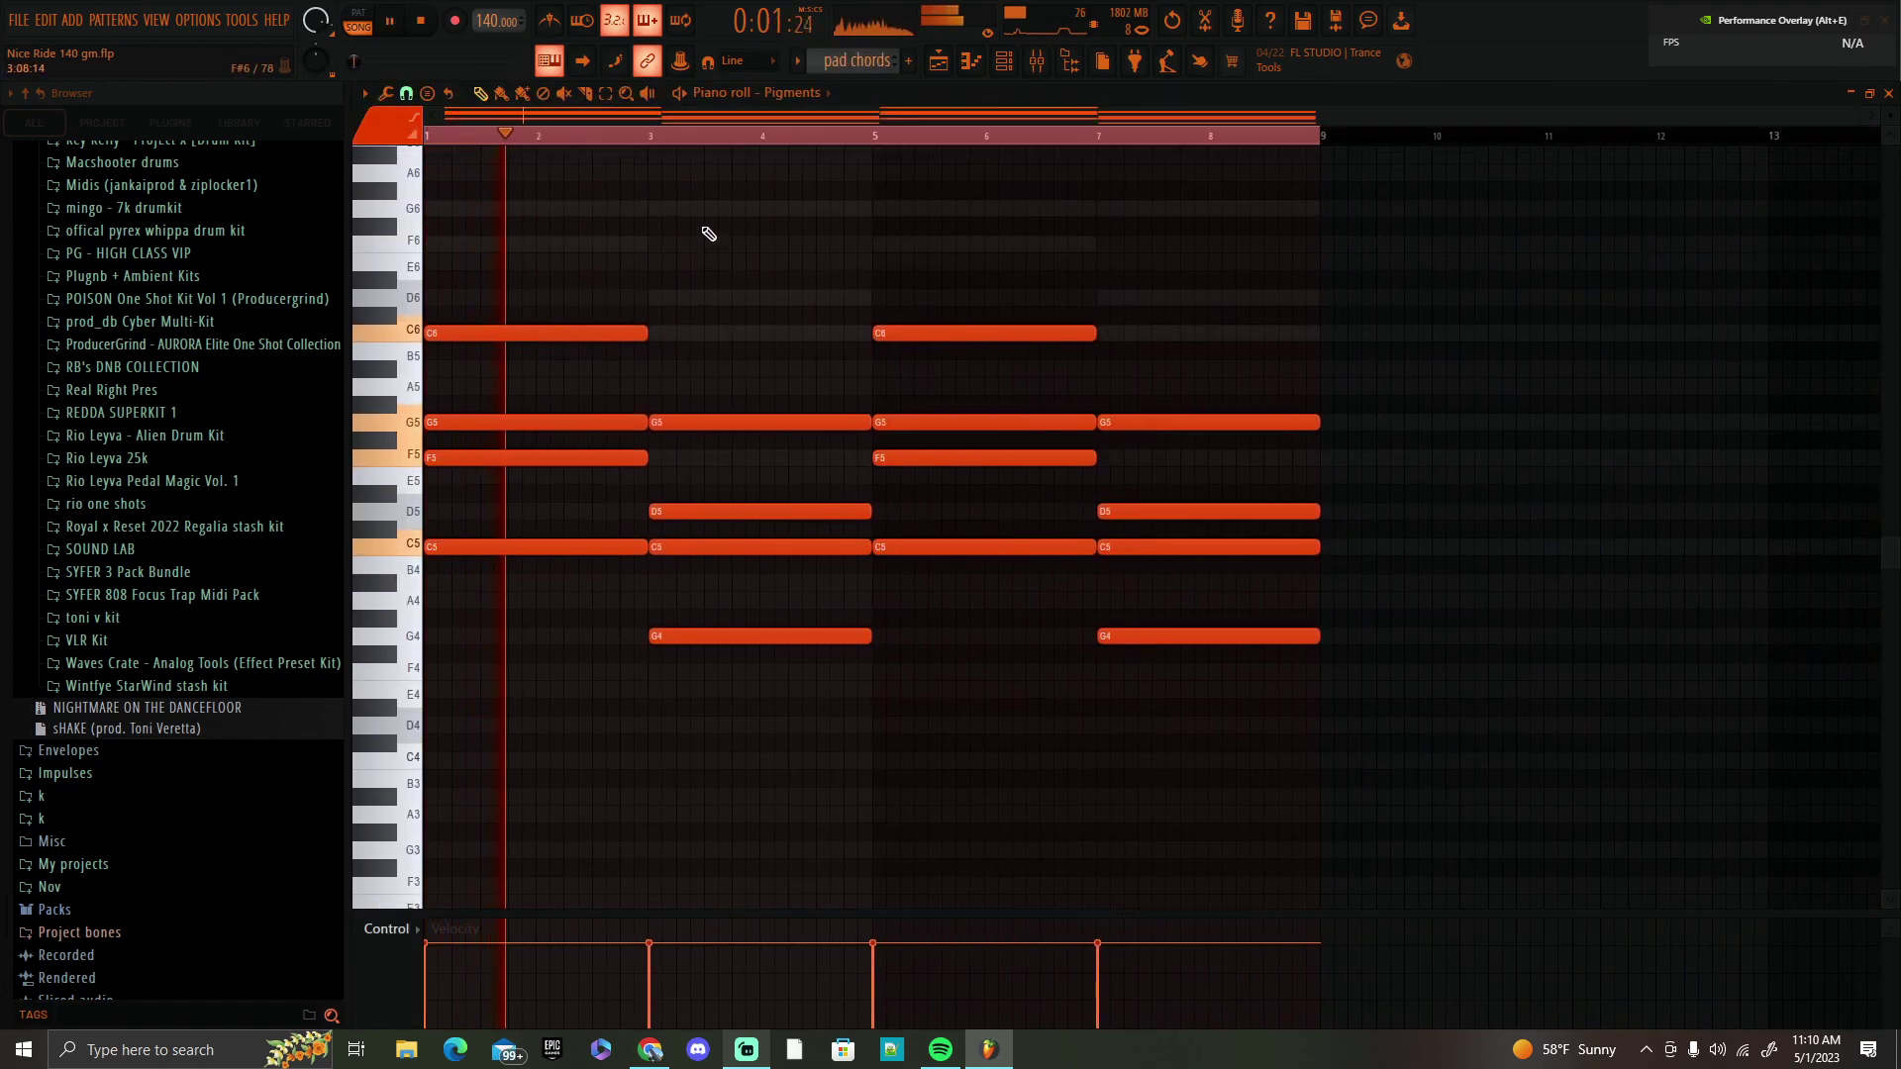
# Inspect the presets of the Pigments and Pigments #2 channels while the pad chords play, closing each plugin window.
pyautogui.press('F6')
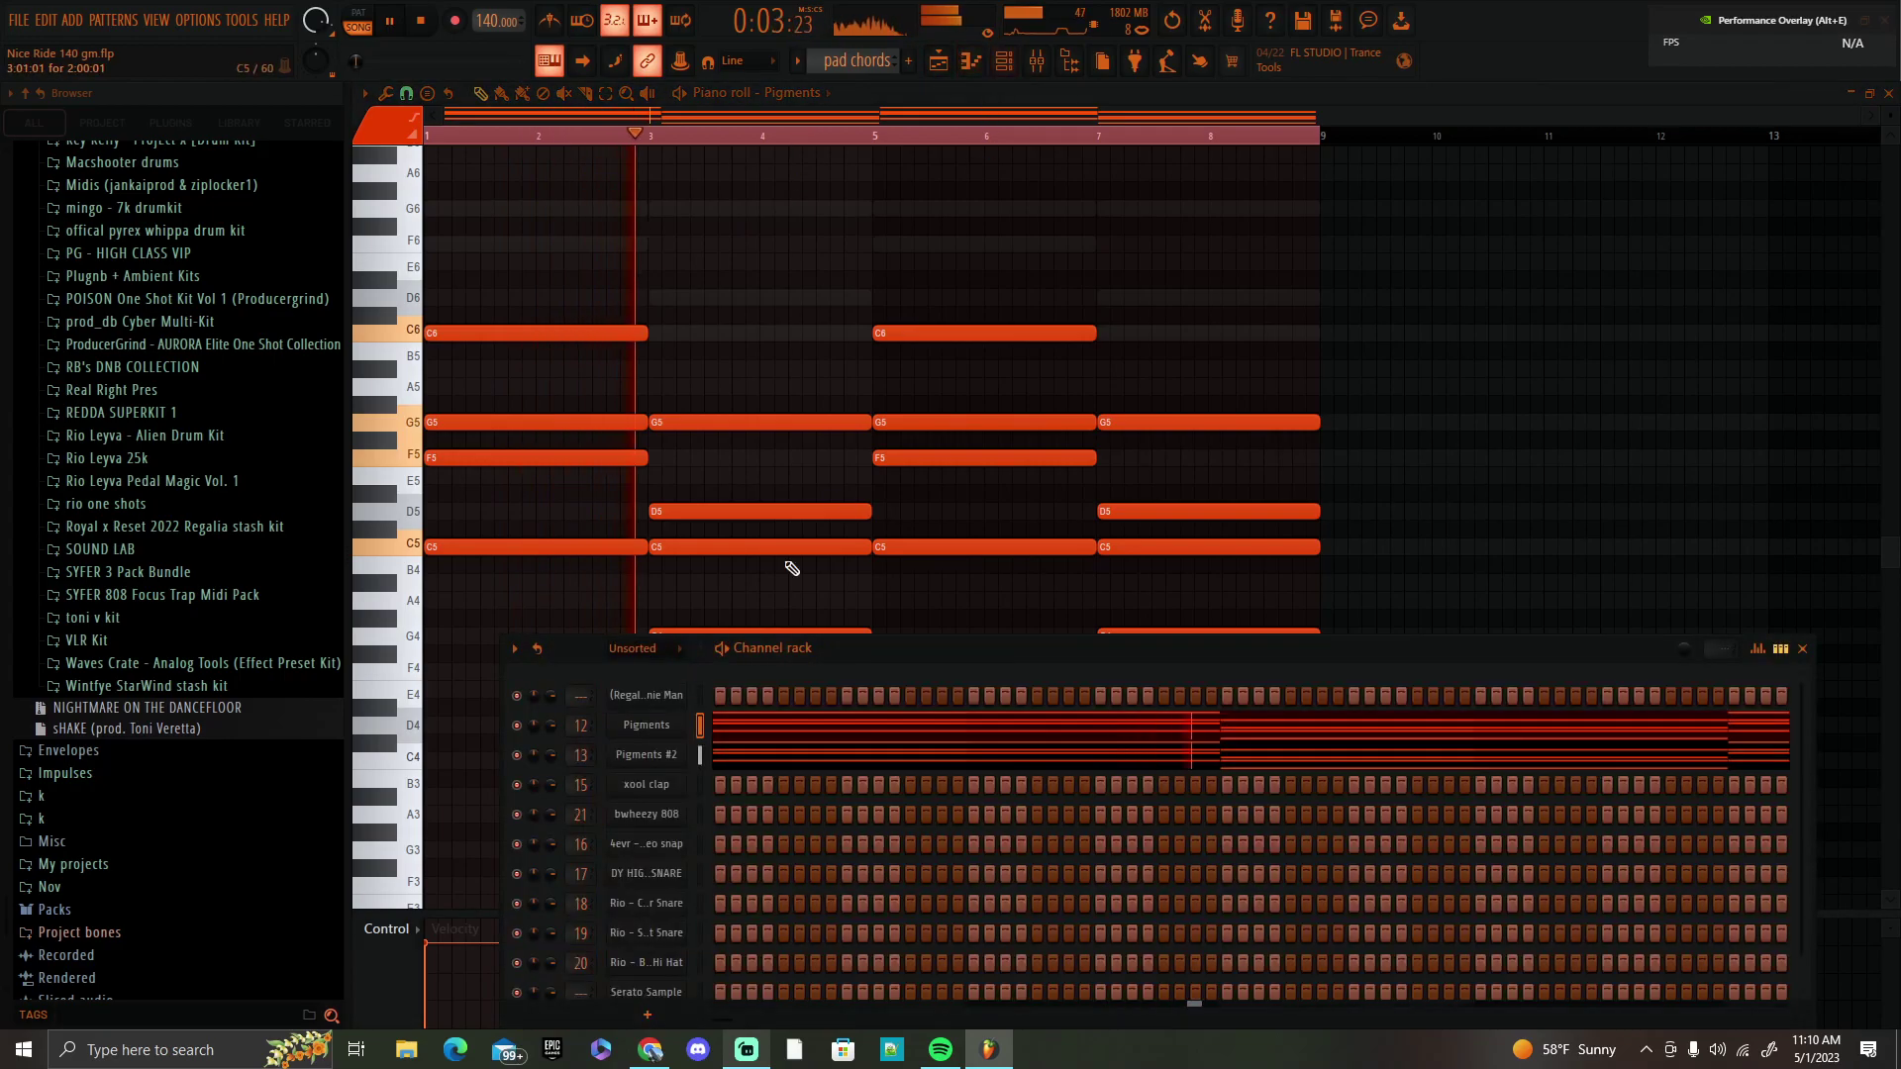
pyautogui.click(649, 730)
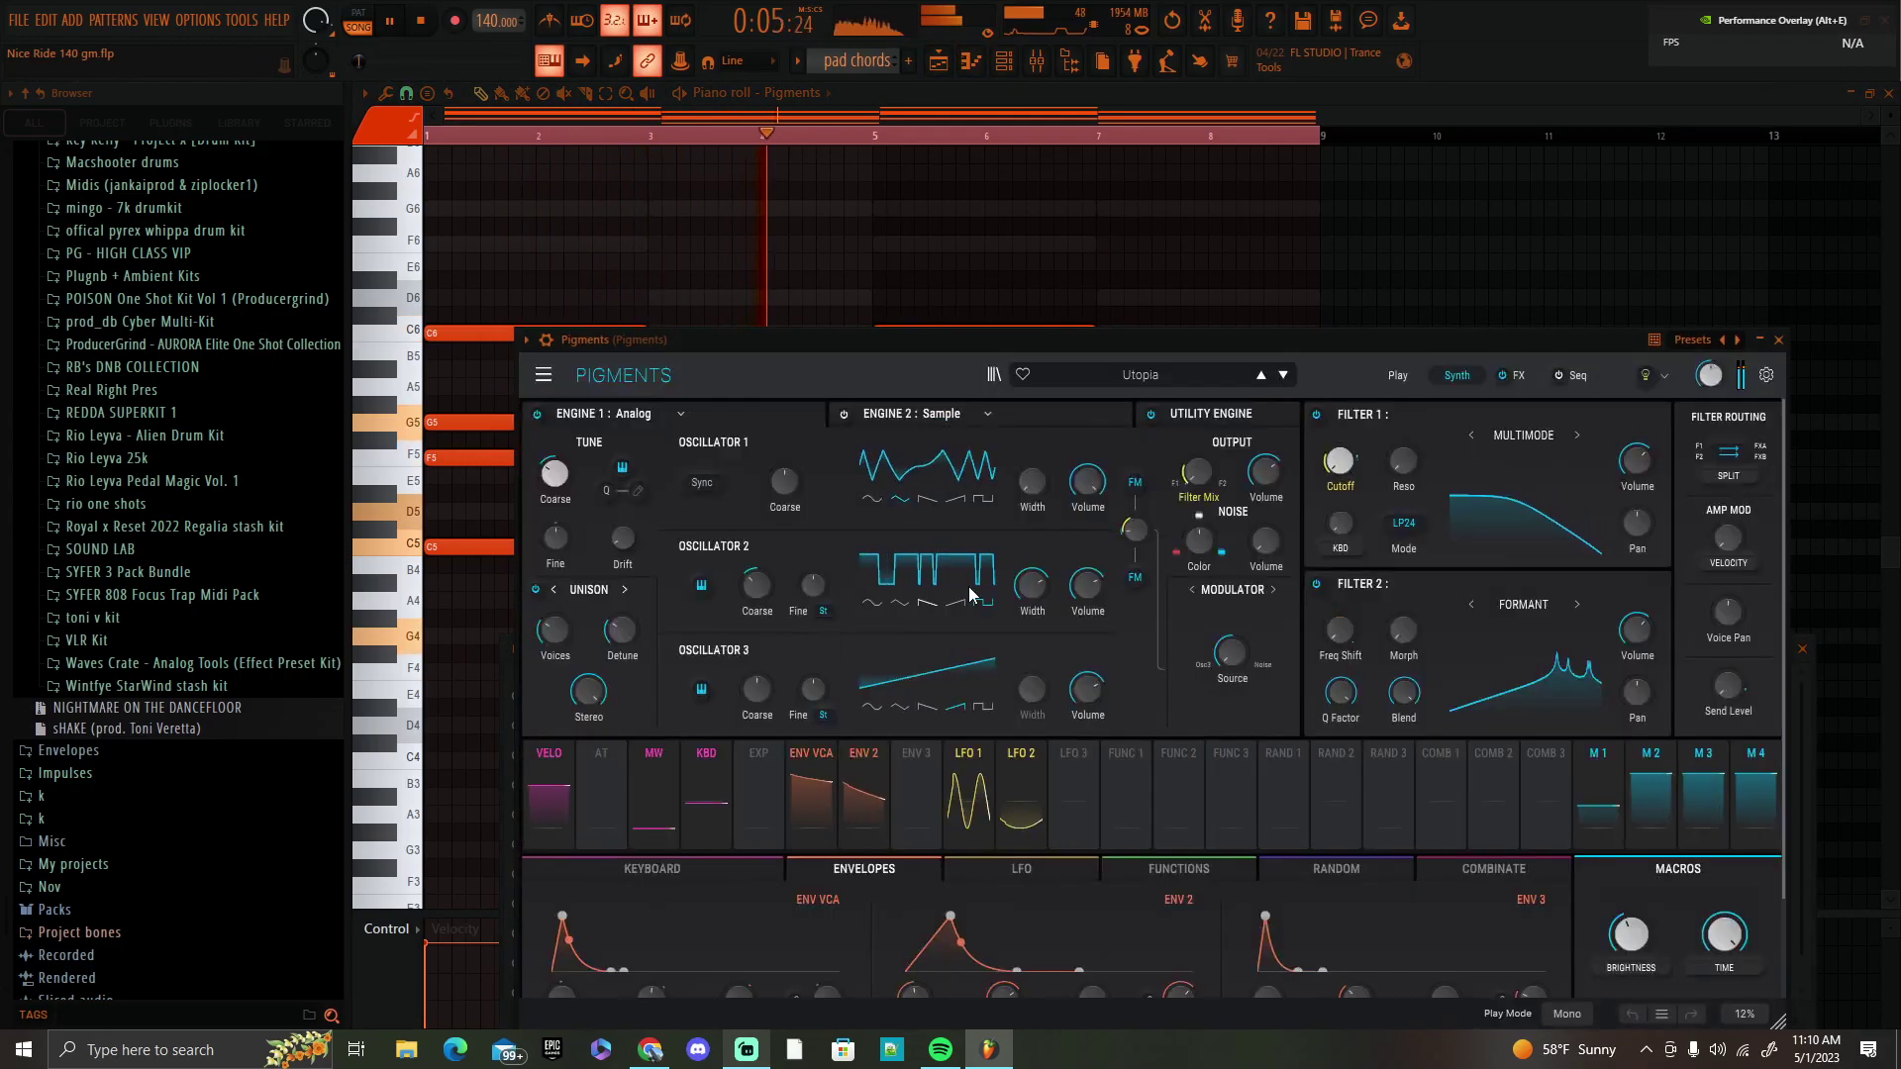
pyautogui.click(1778, 339)
pyautogui.click(642, 758)
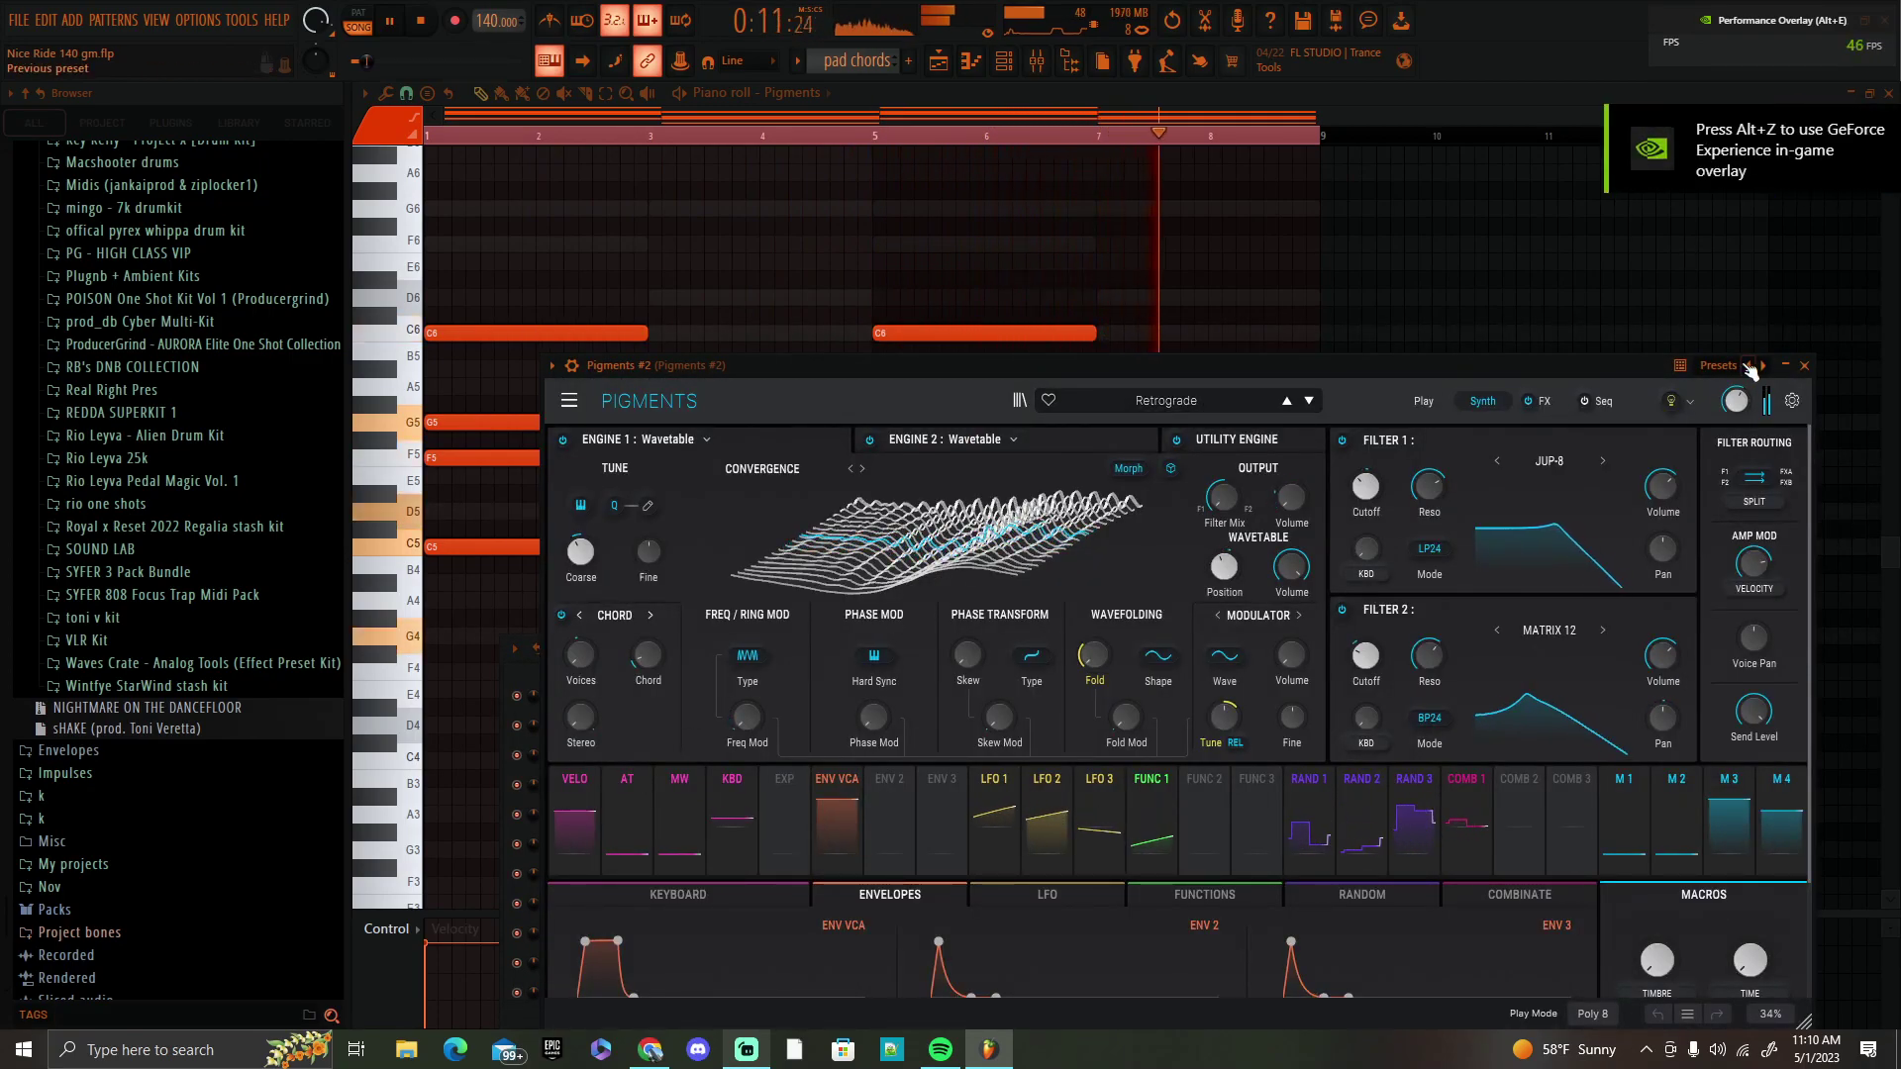
pyautogui.click(1805, 365)
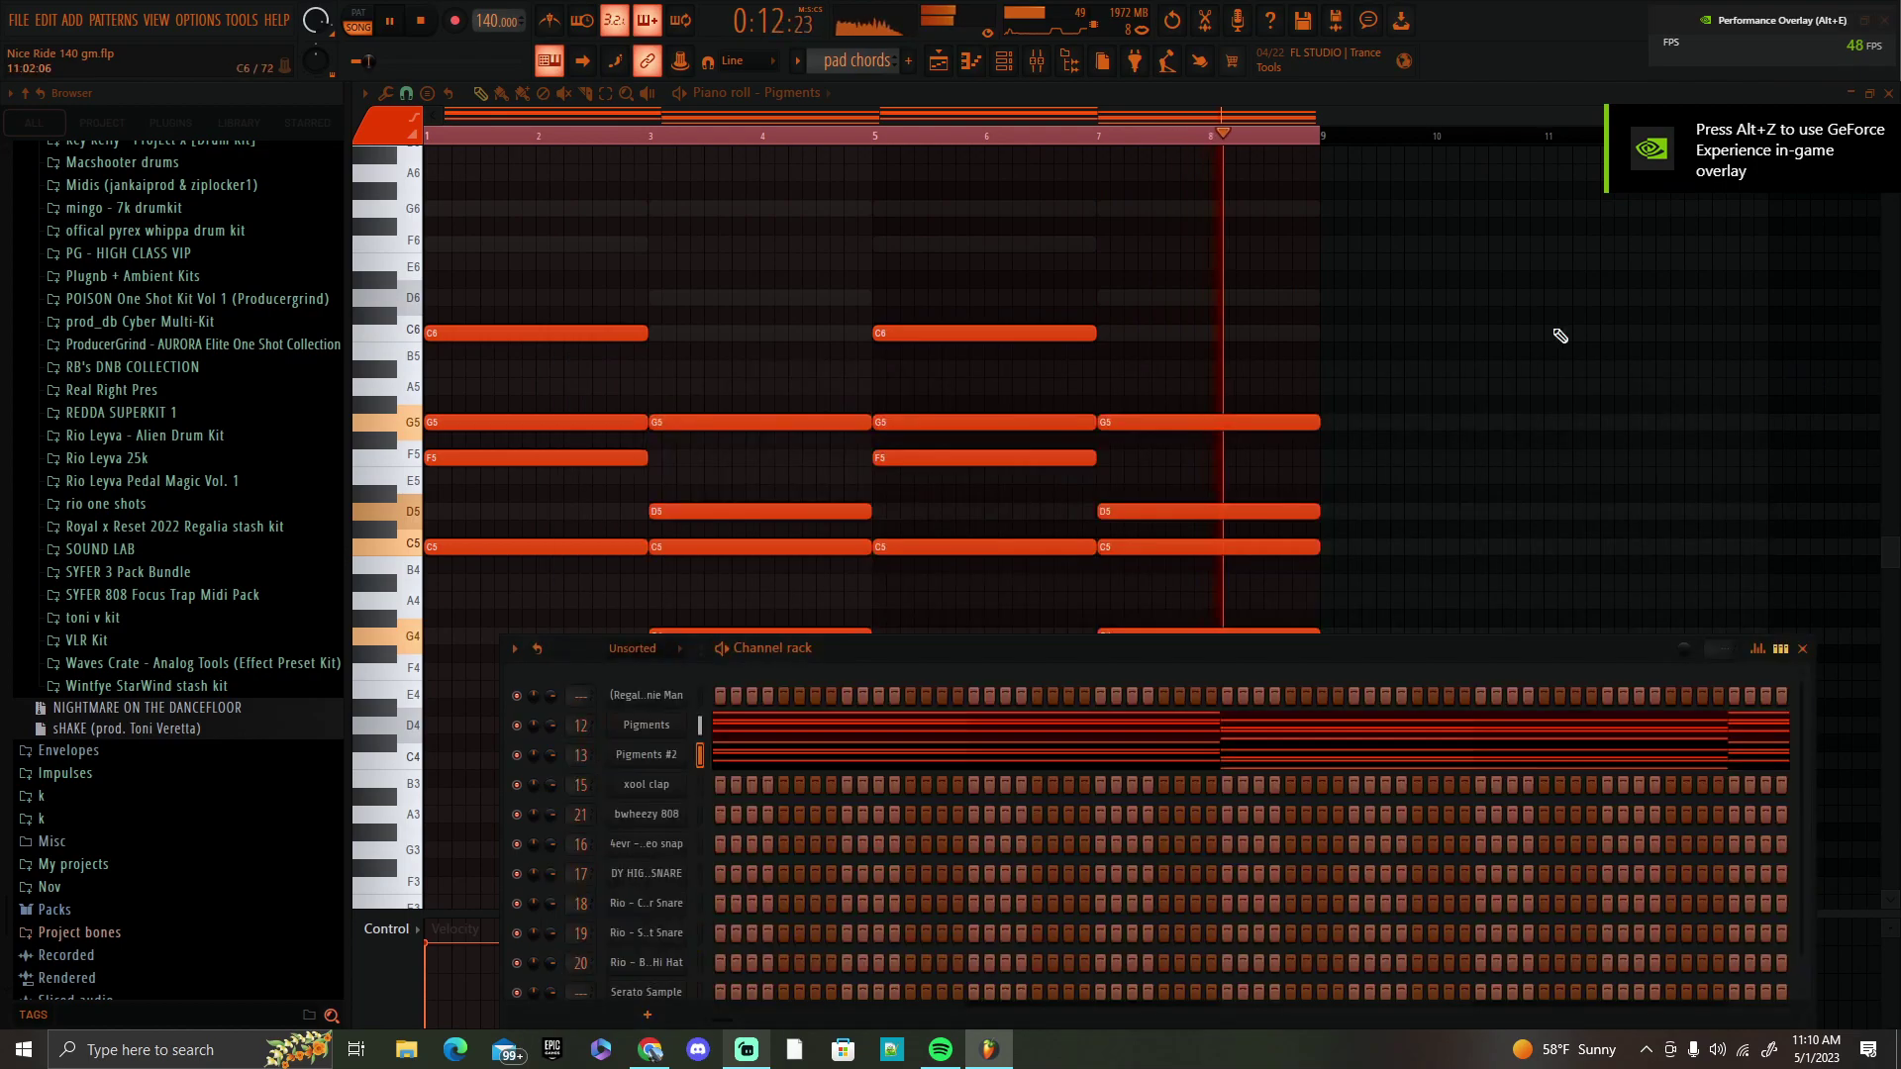
# Return to the playlist and audition only Track 4, playing the Nicevocal Phrase from the start and the Orca Phrase from bar 7.
pyautogui.click(937, 61)
pyautogui.press('space')
pyautogui.click(602, 358)
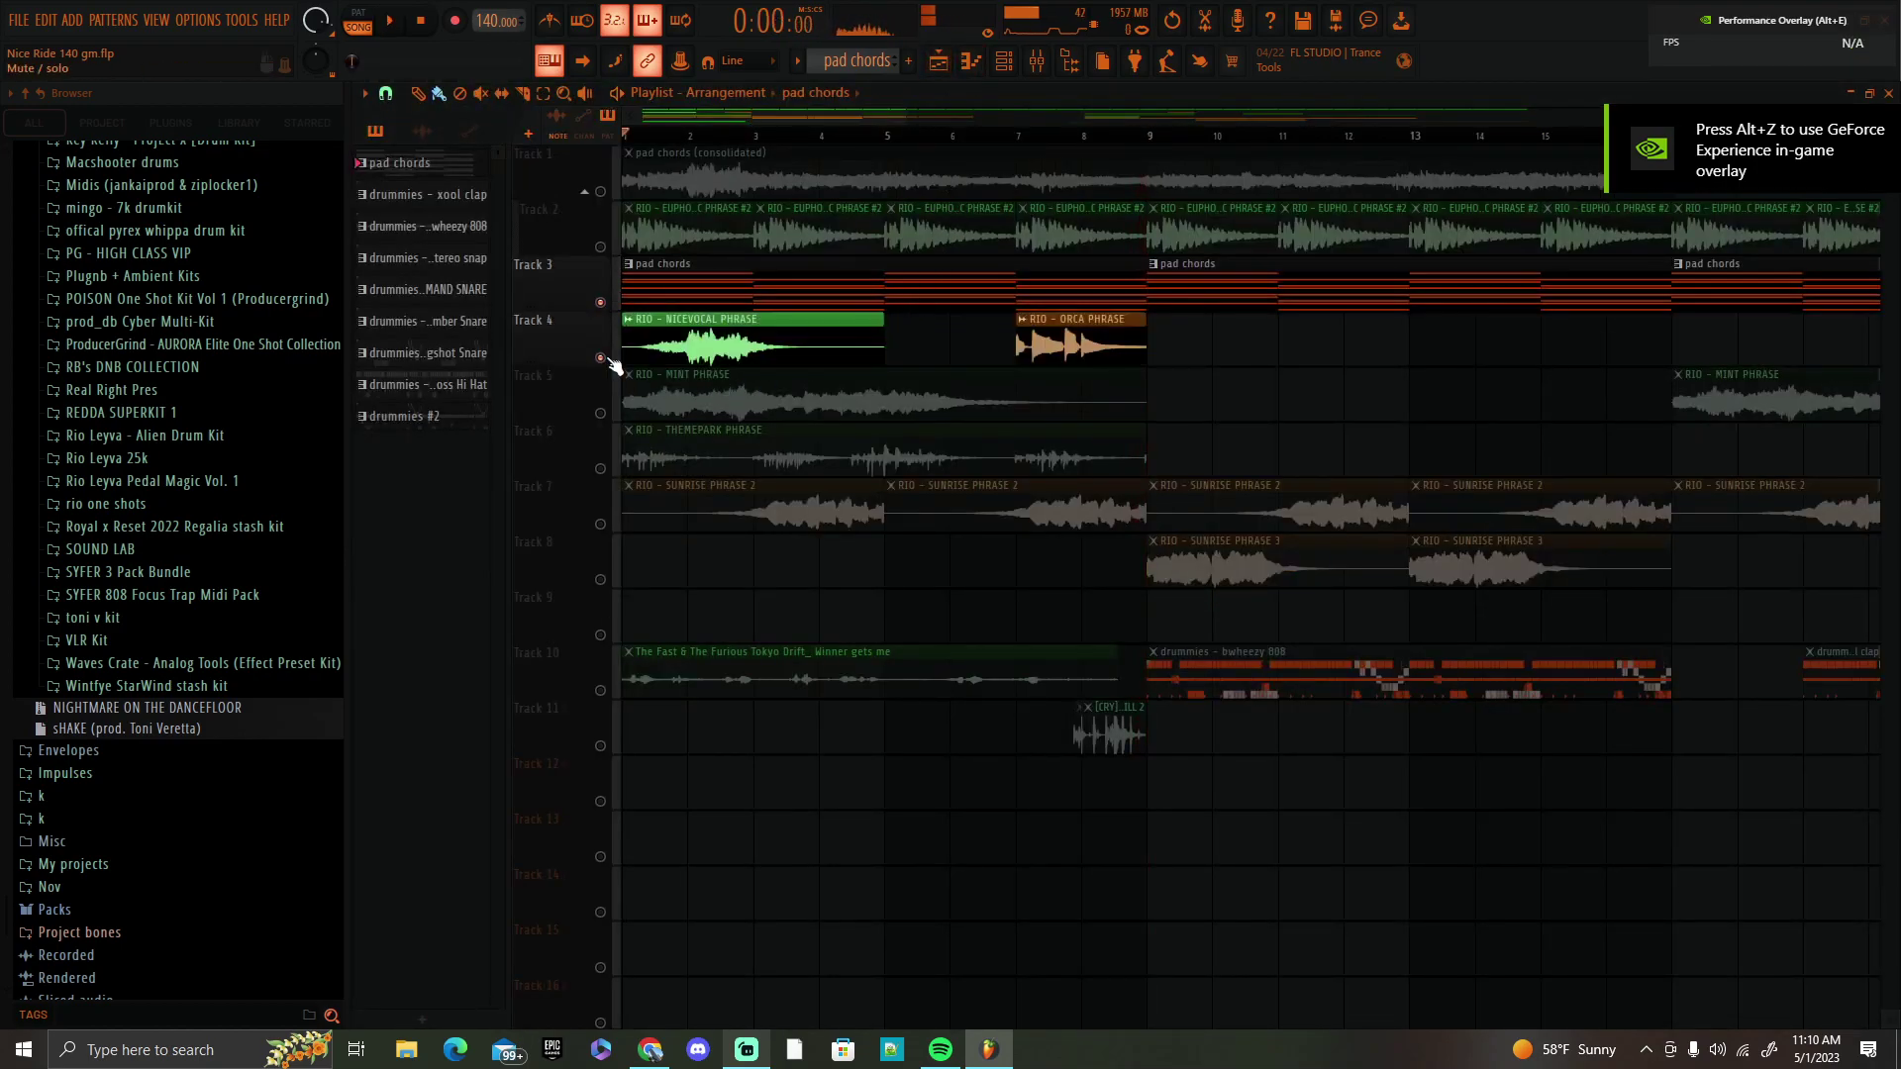
pyautogui.click(600, 302)
pyautogui.press('space')
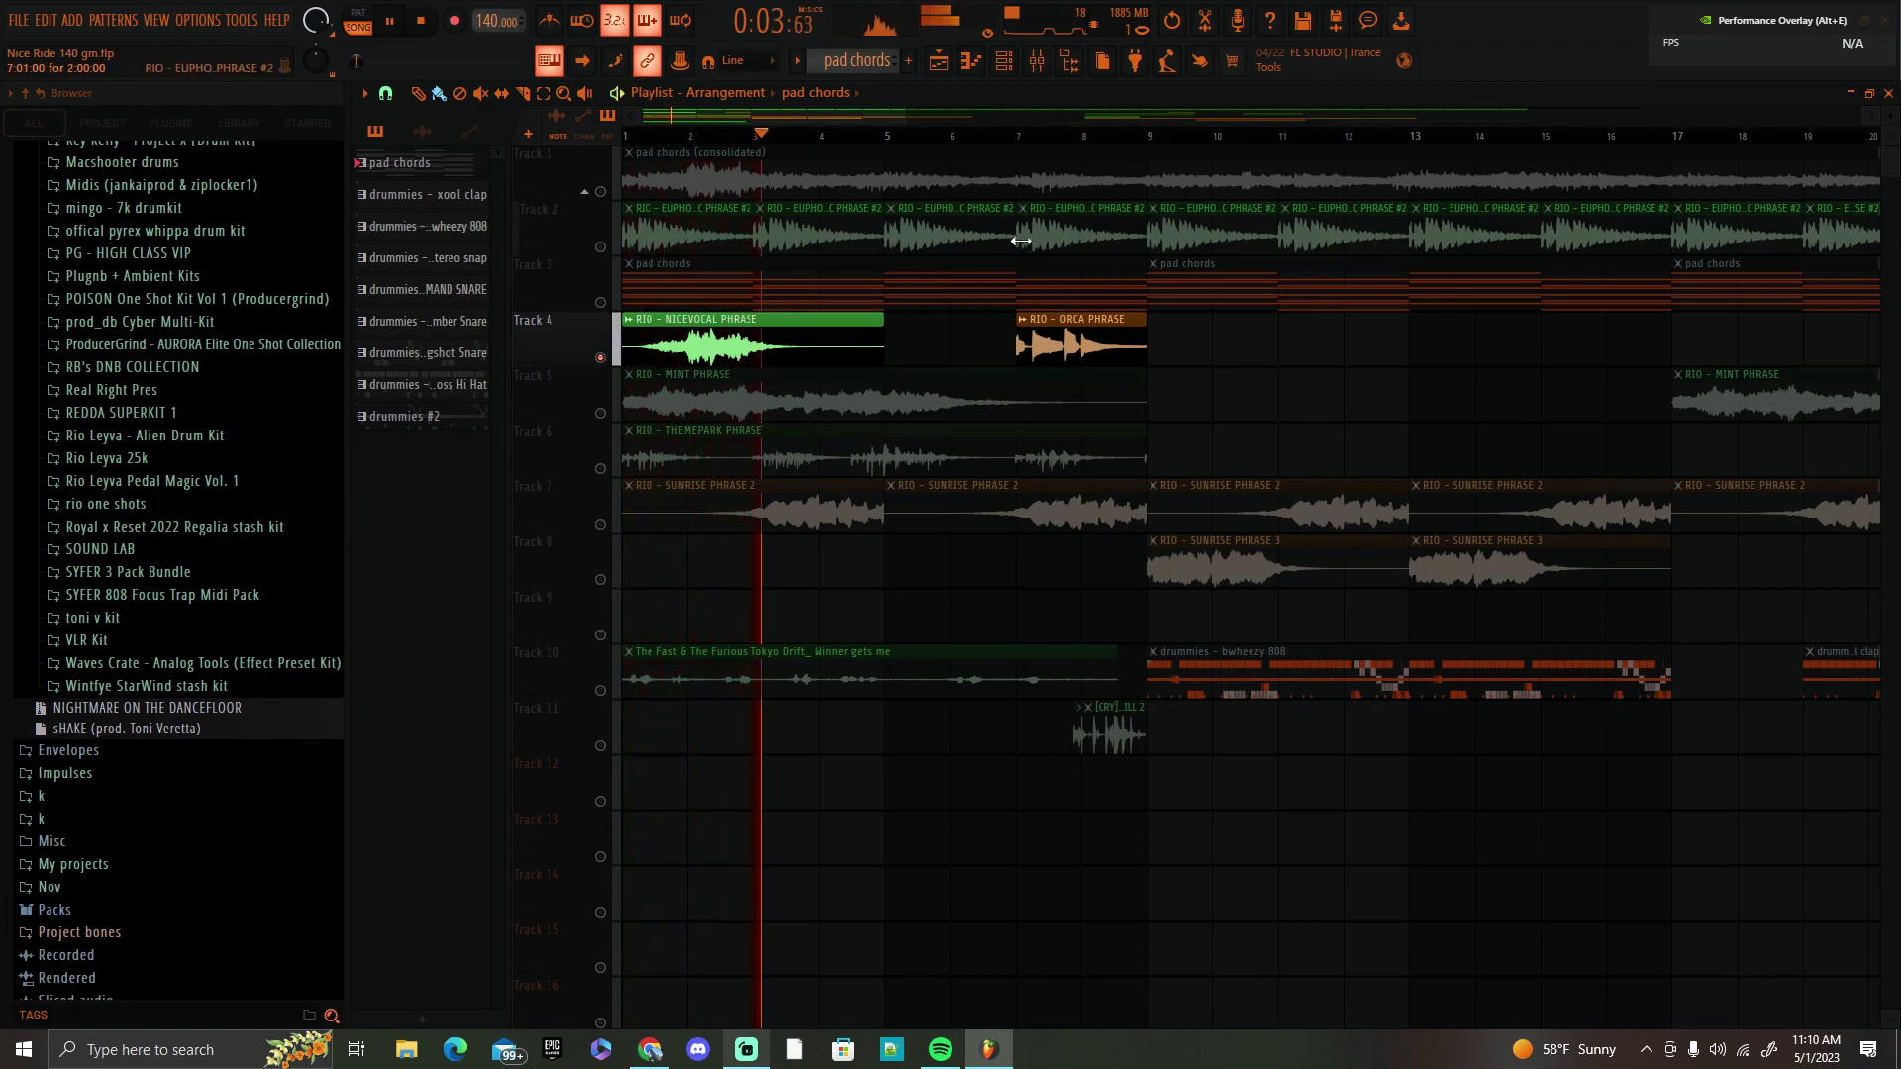
pyautogui.click(1018, 138)
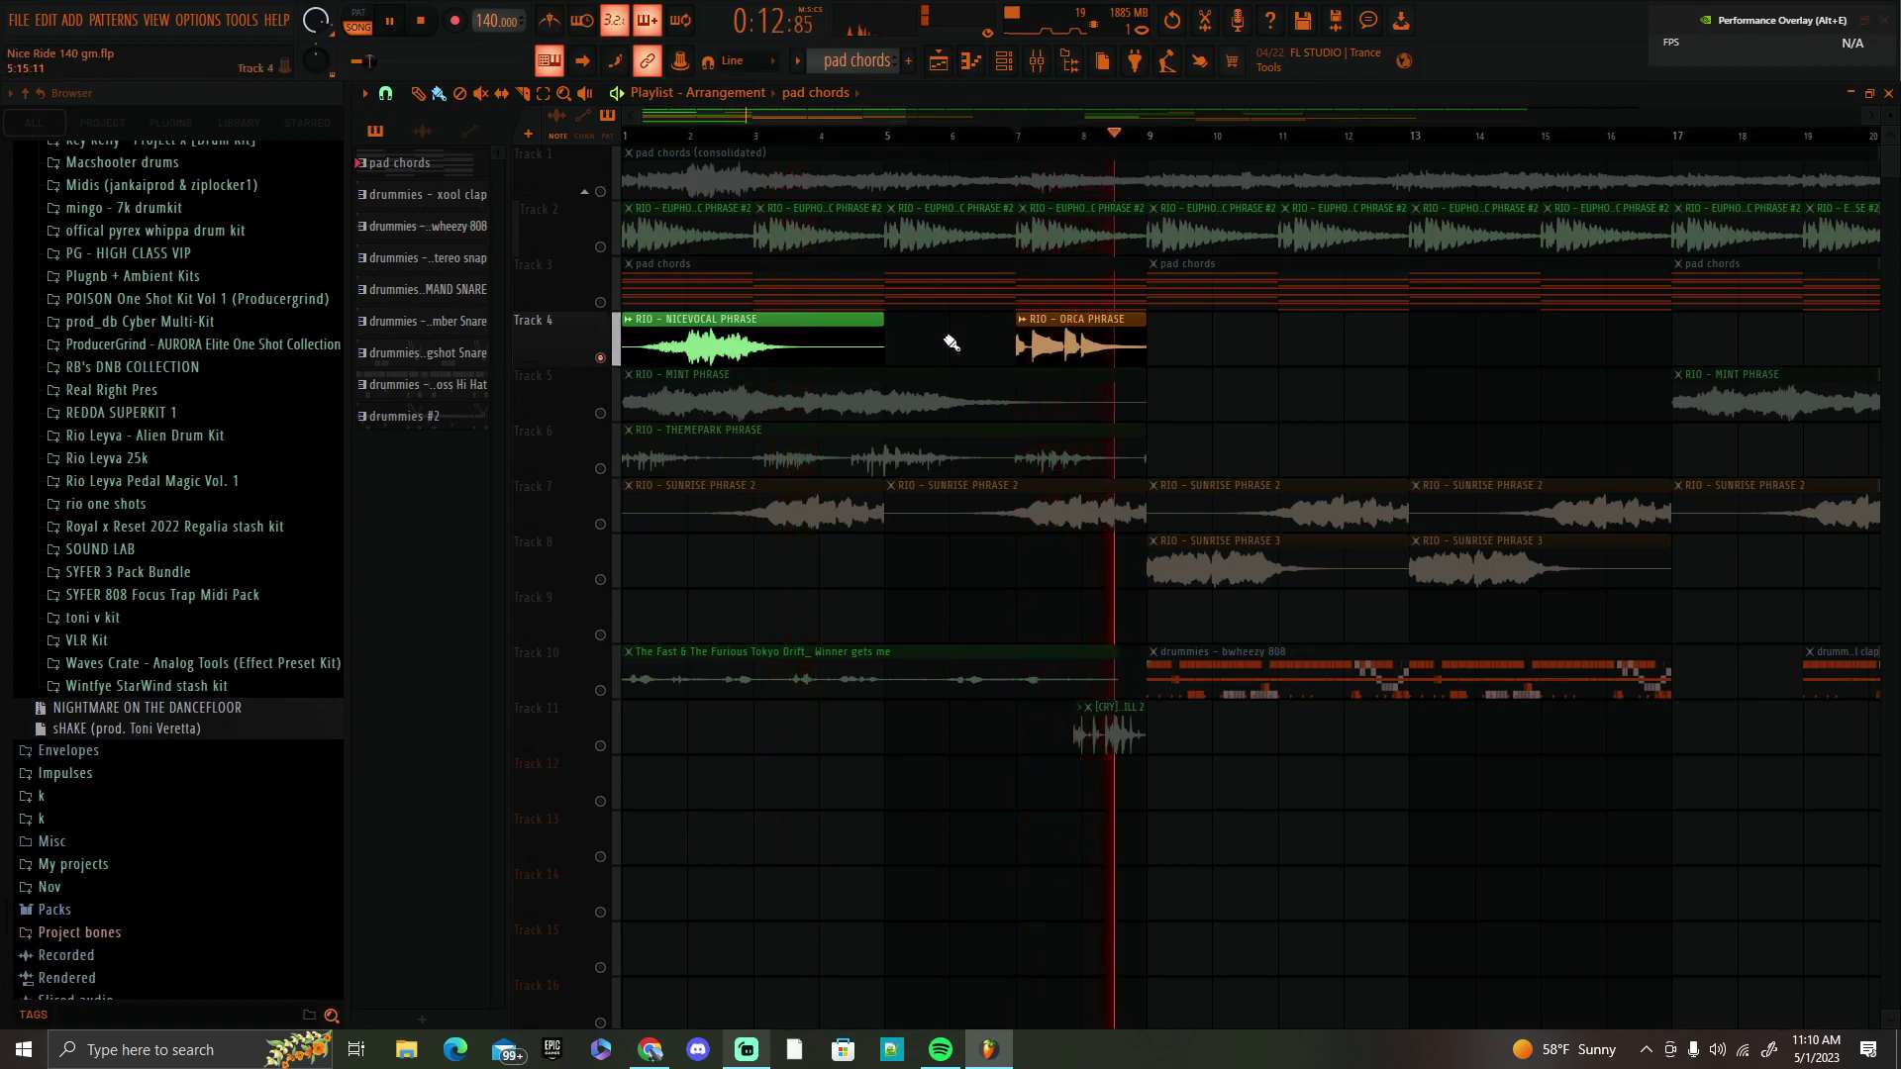
pyautogui.press('space')
# Leave only Track 5 unmuted and play its Mint Phrase from the start.
pyautogui.click(613, 376)
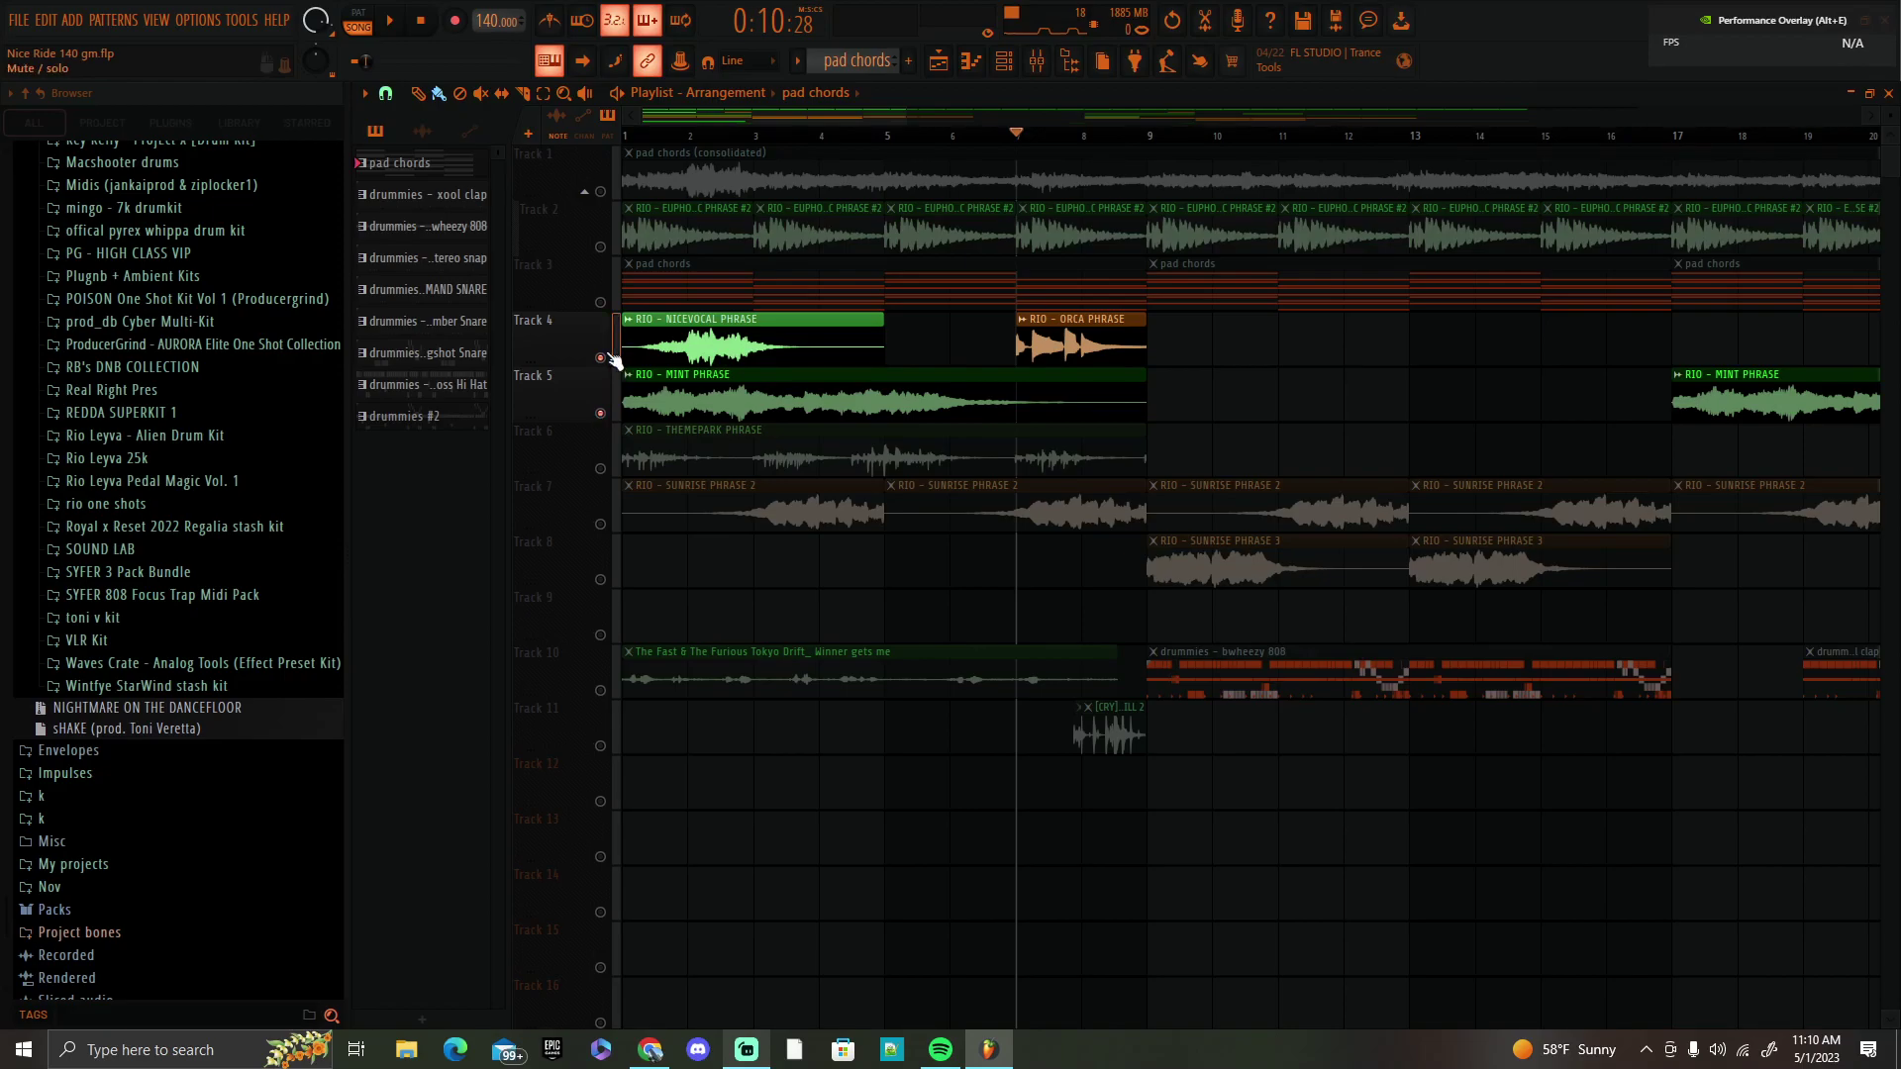
pyautogui.click(616, 361)
pyautogui.press('space')
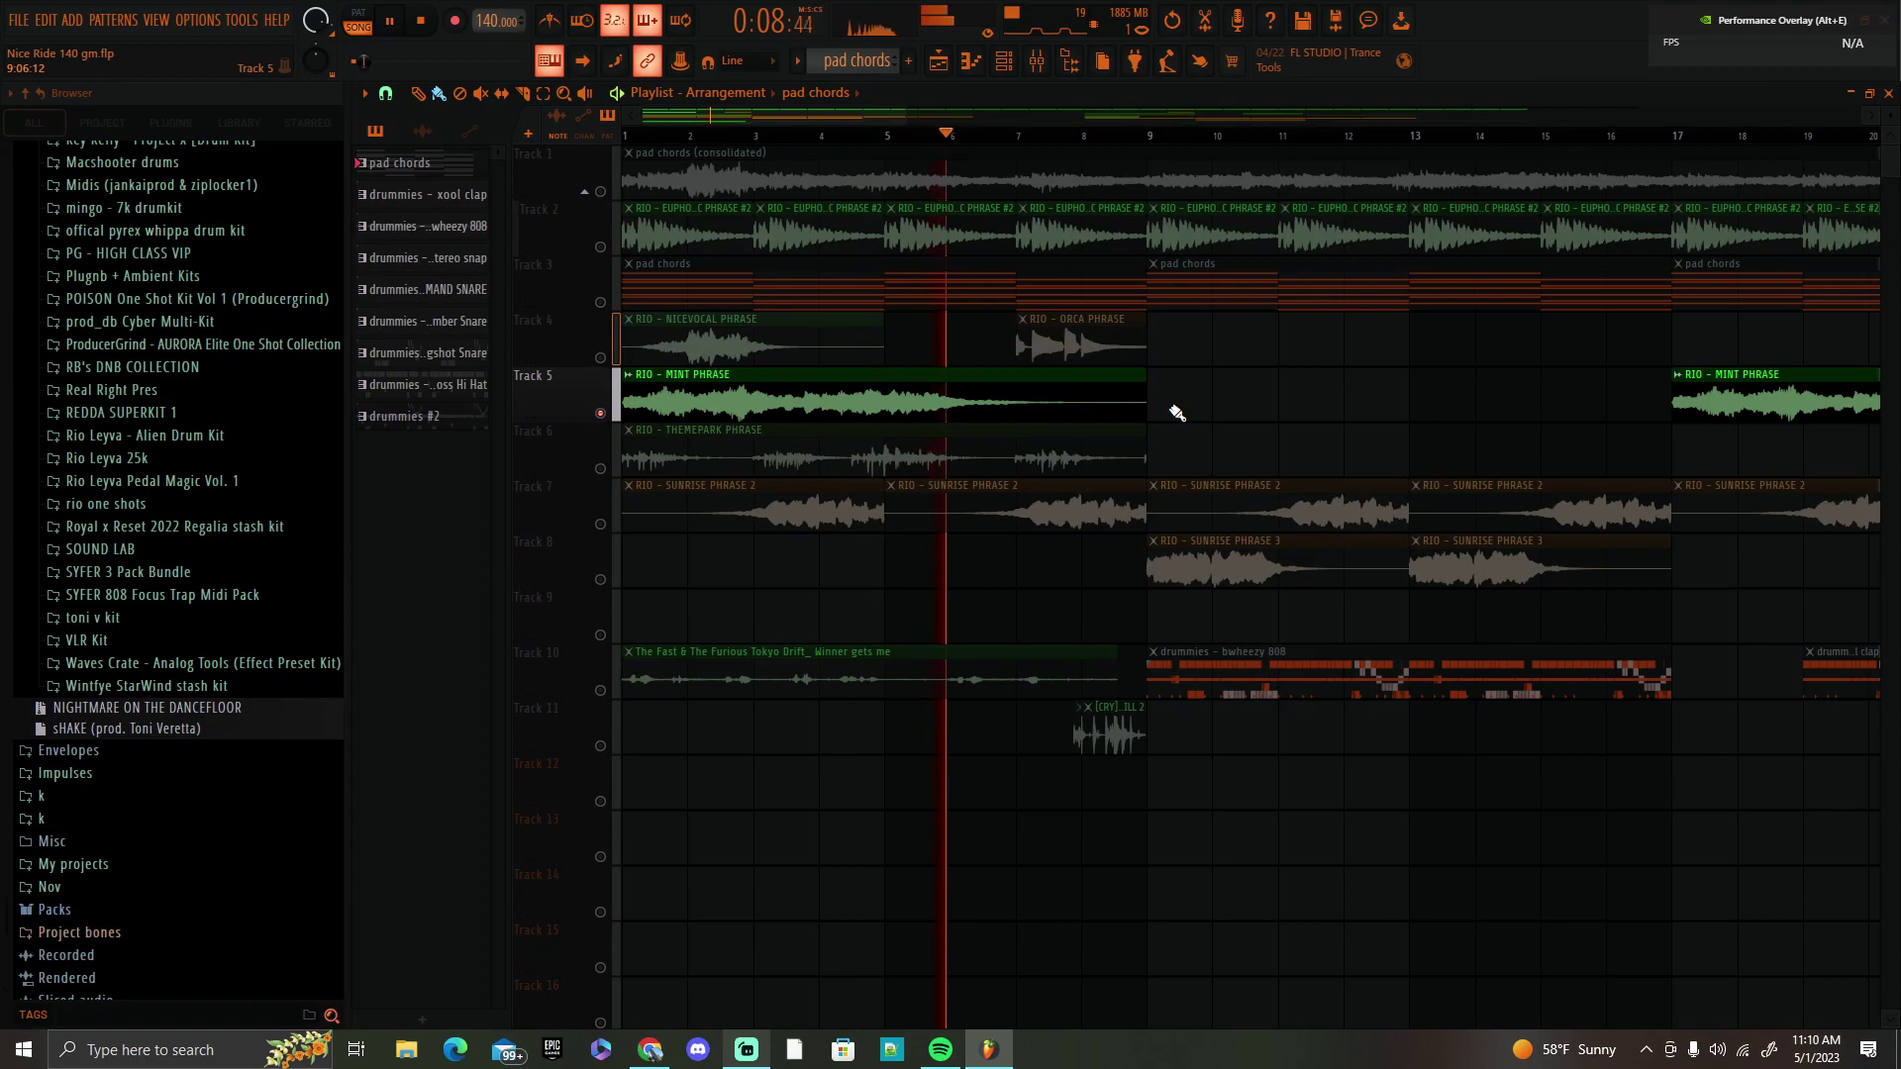
pyautogui.press('space')
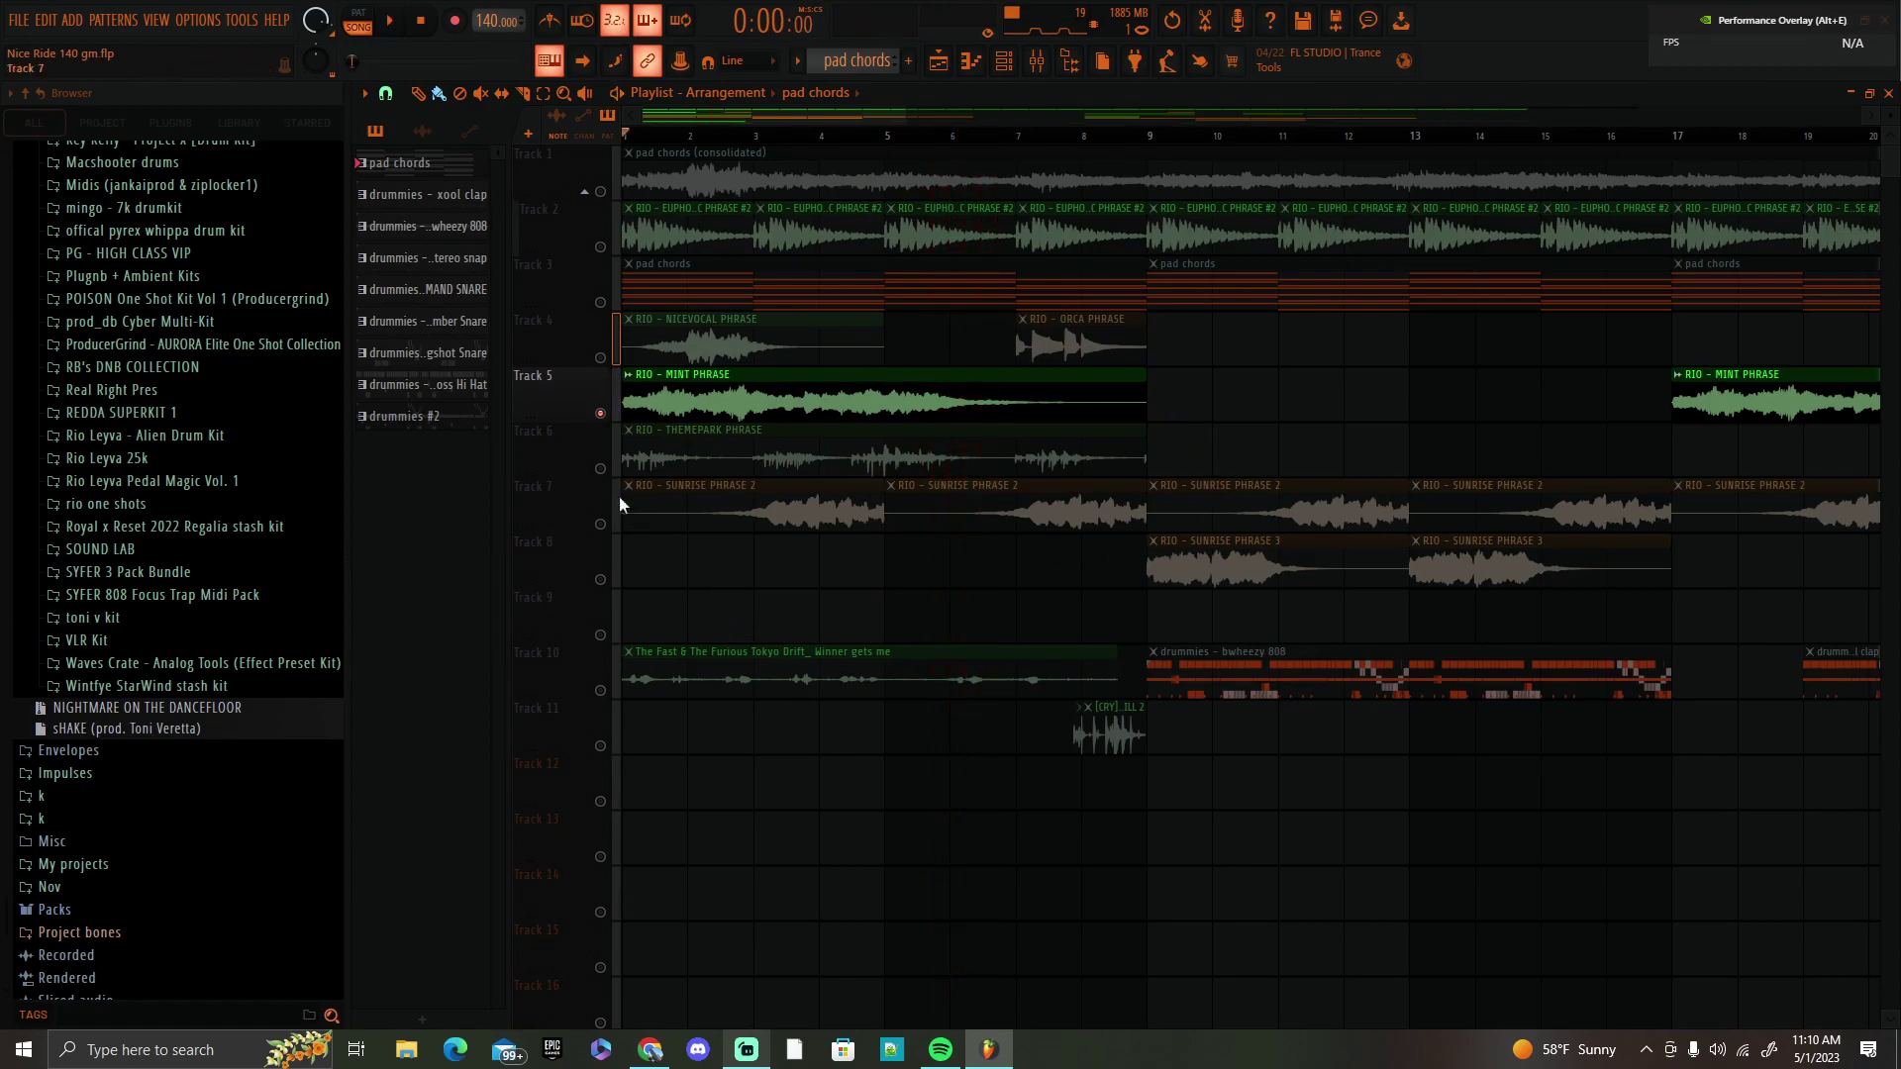
# Solo Track 6 and play its Themepark Phrase from the start.
pyautogui.click(601, 470)
pyautogui.keyDown('ctrl'); pyautogui.click(600, 468); pyautogui.keyUp('ctrl')
pyautogui.press('space')
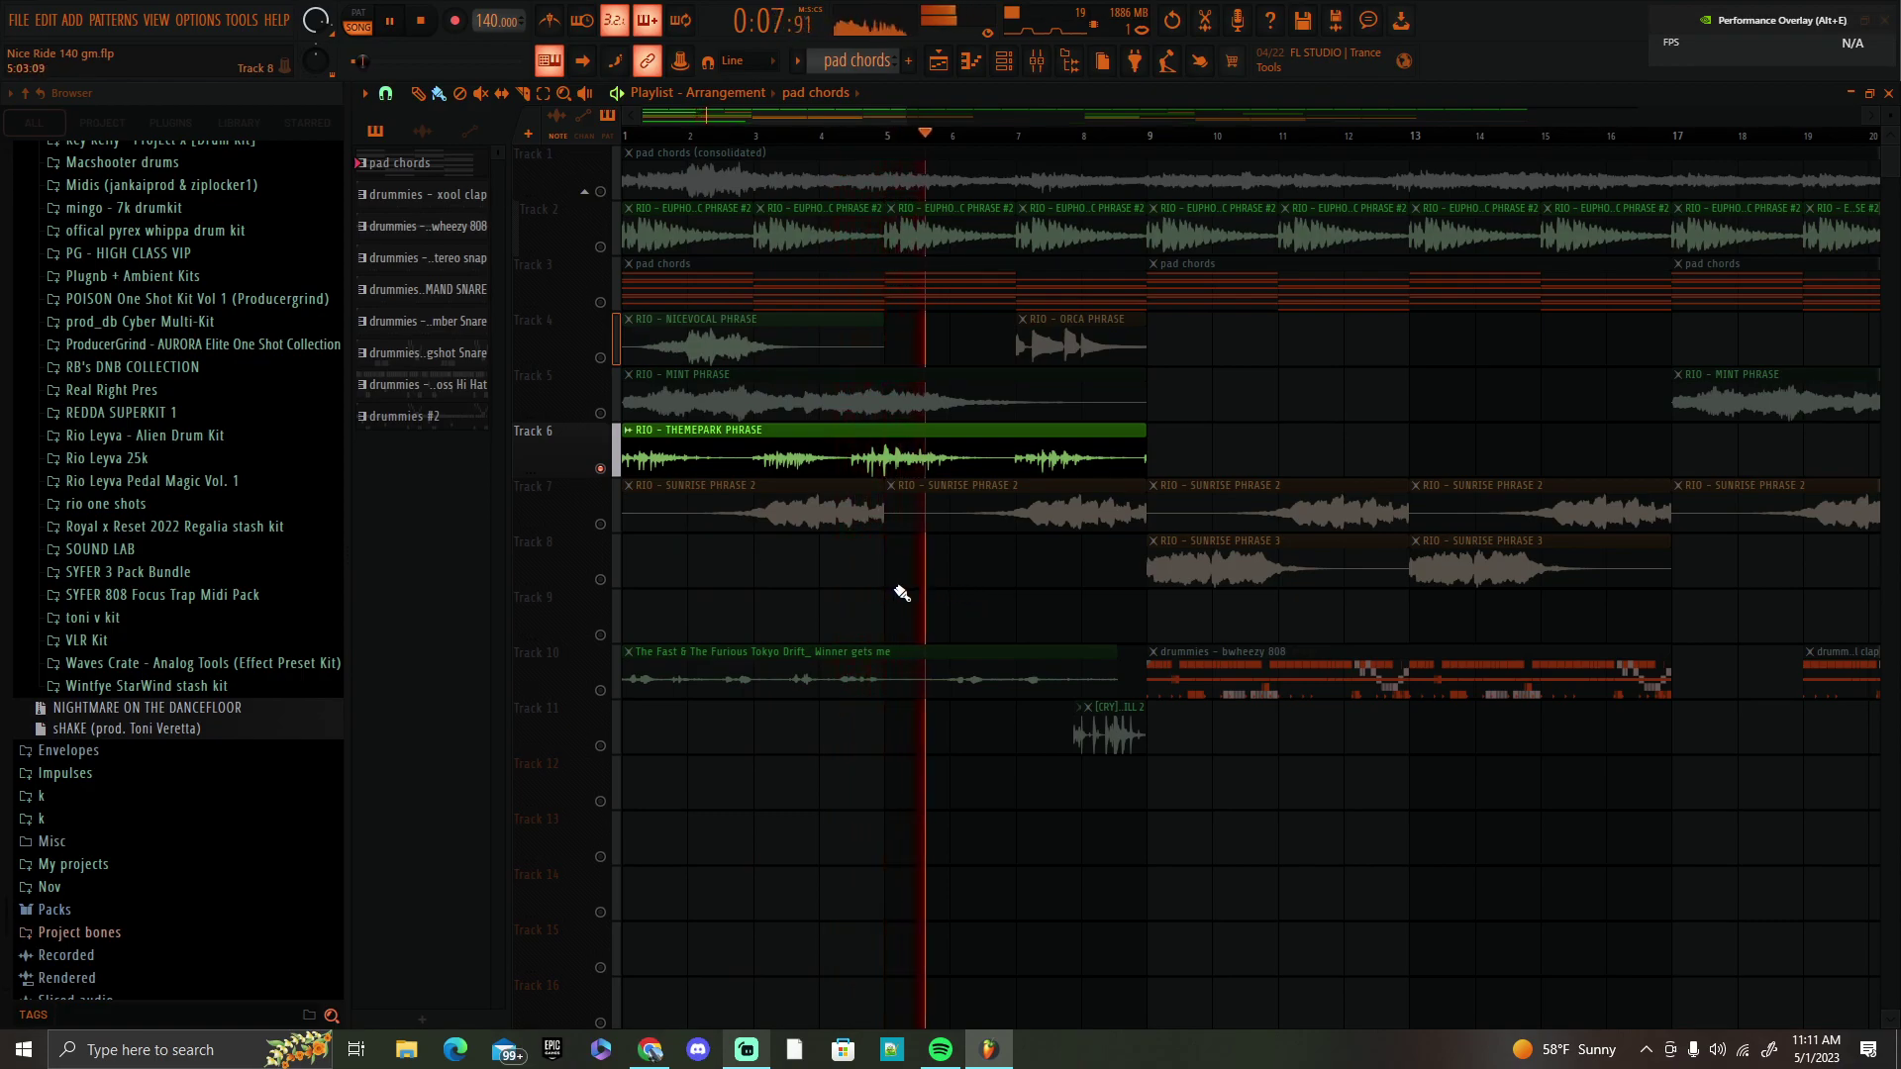
pyautogui.press('space')
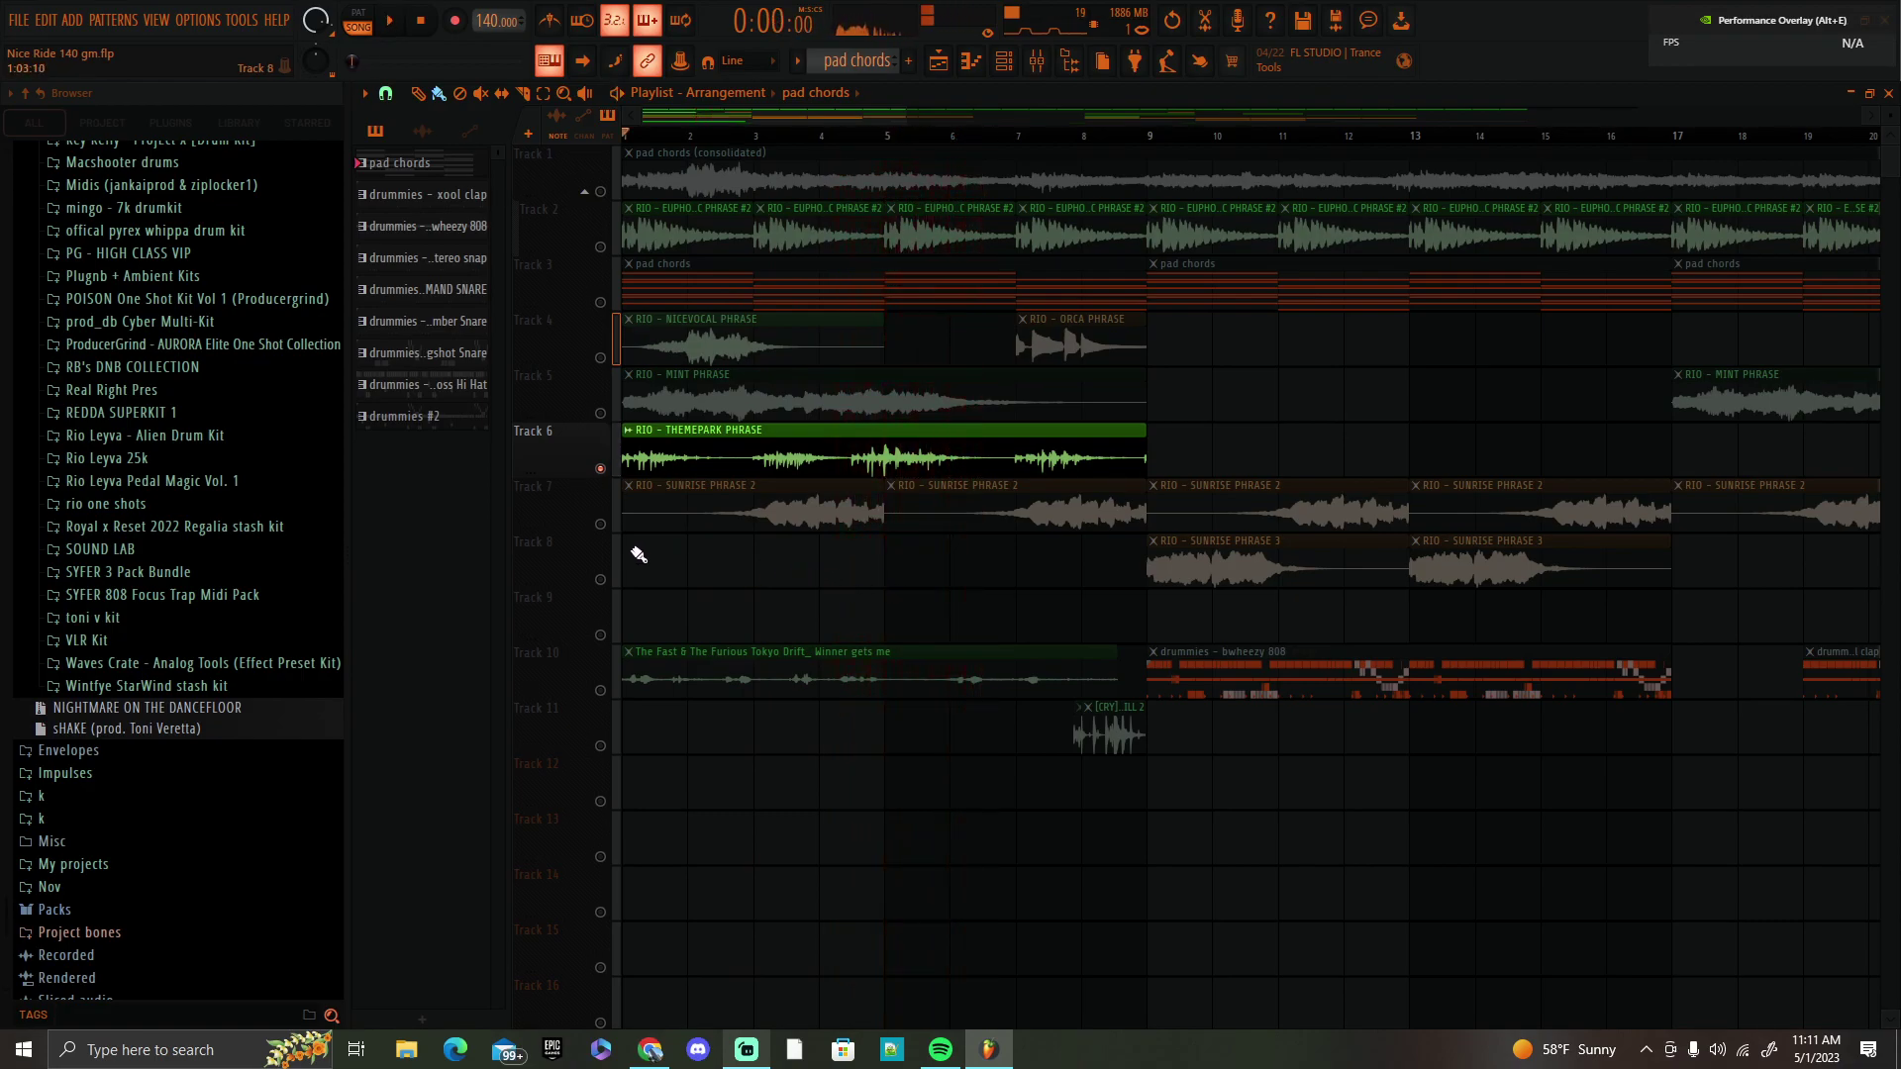
# Leave only Track 7 unmuted and audition its Sunrise Phrase 2 clips.
pyautogui.click(601, 524)
pyautogui.click(616, 492)
pyautogui.press('space')
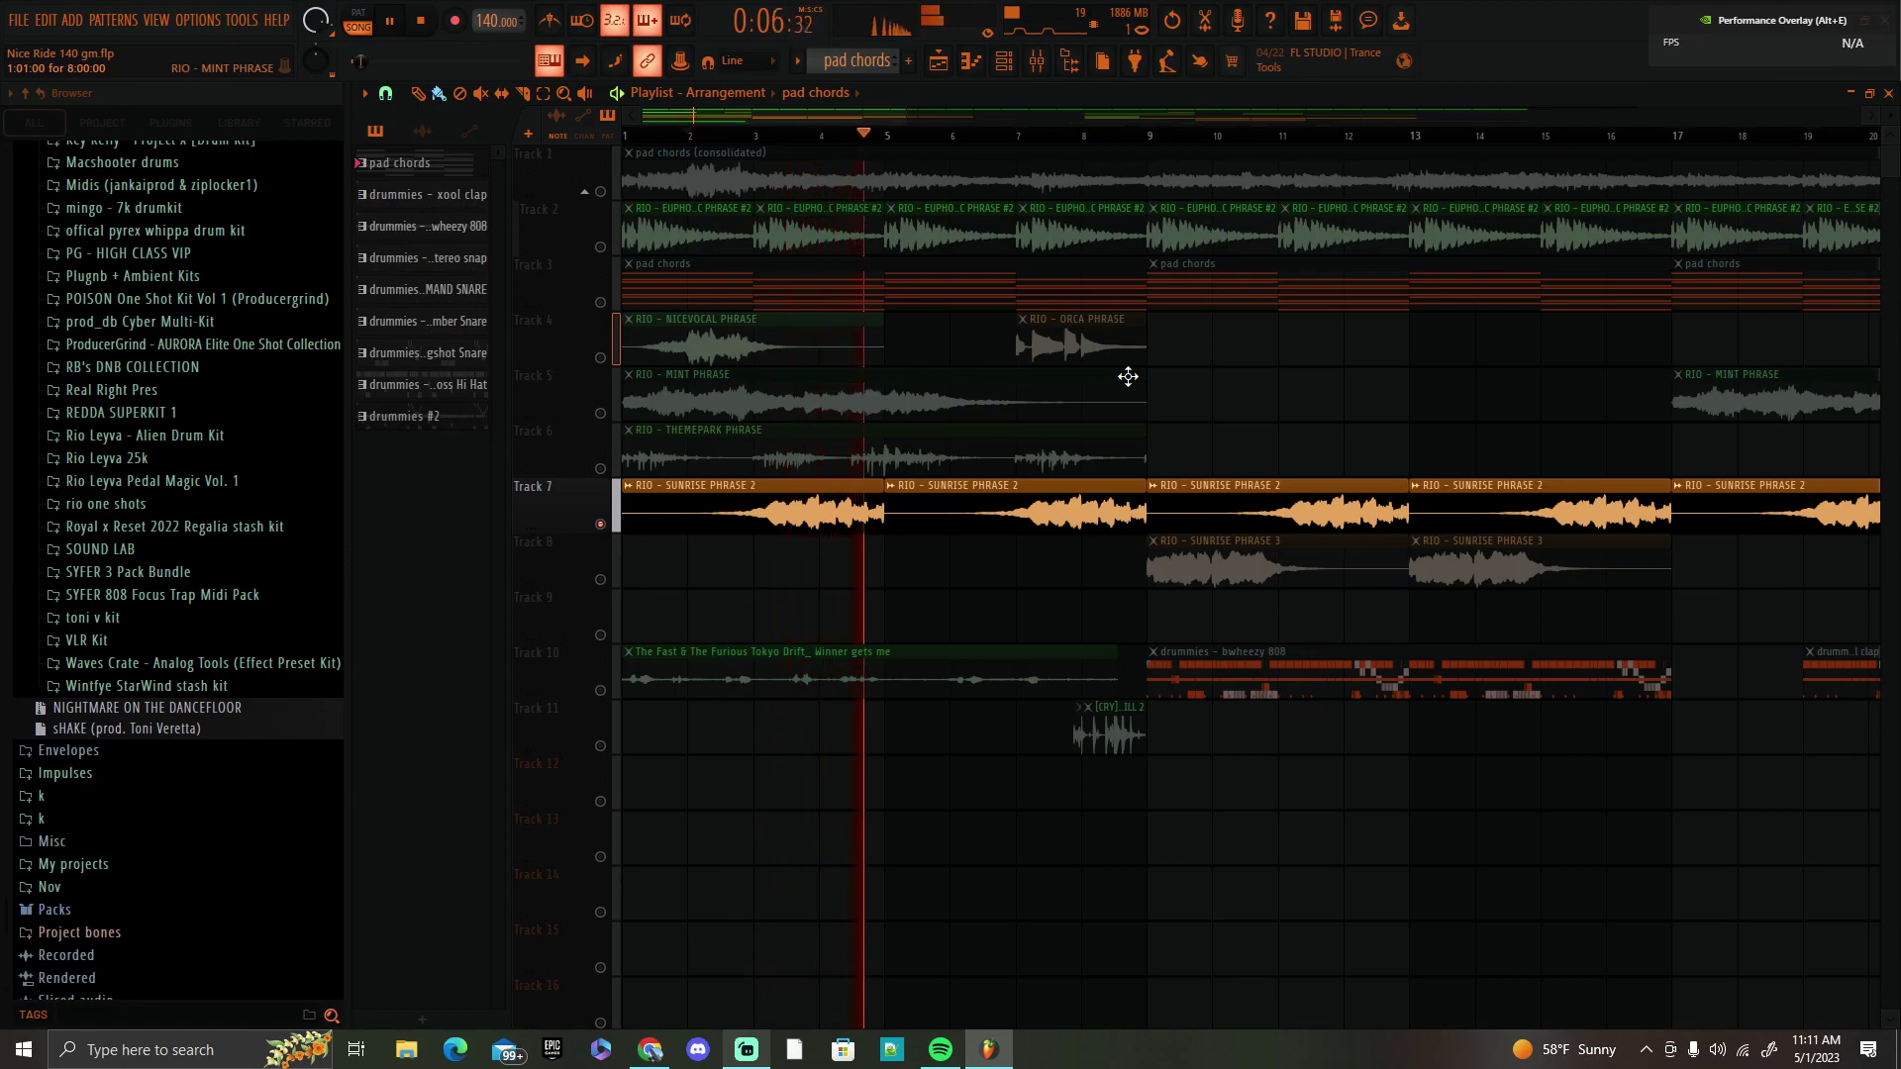
pyautogui.press('space')
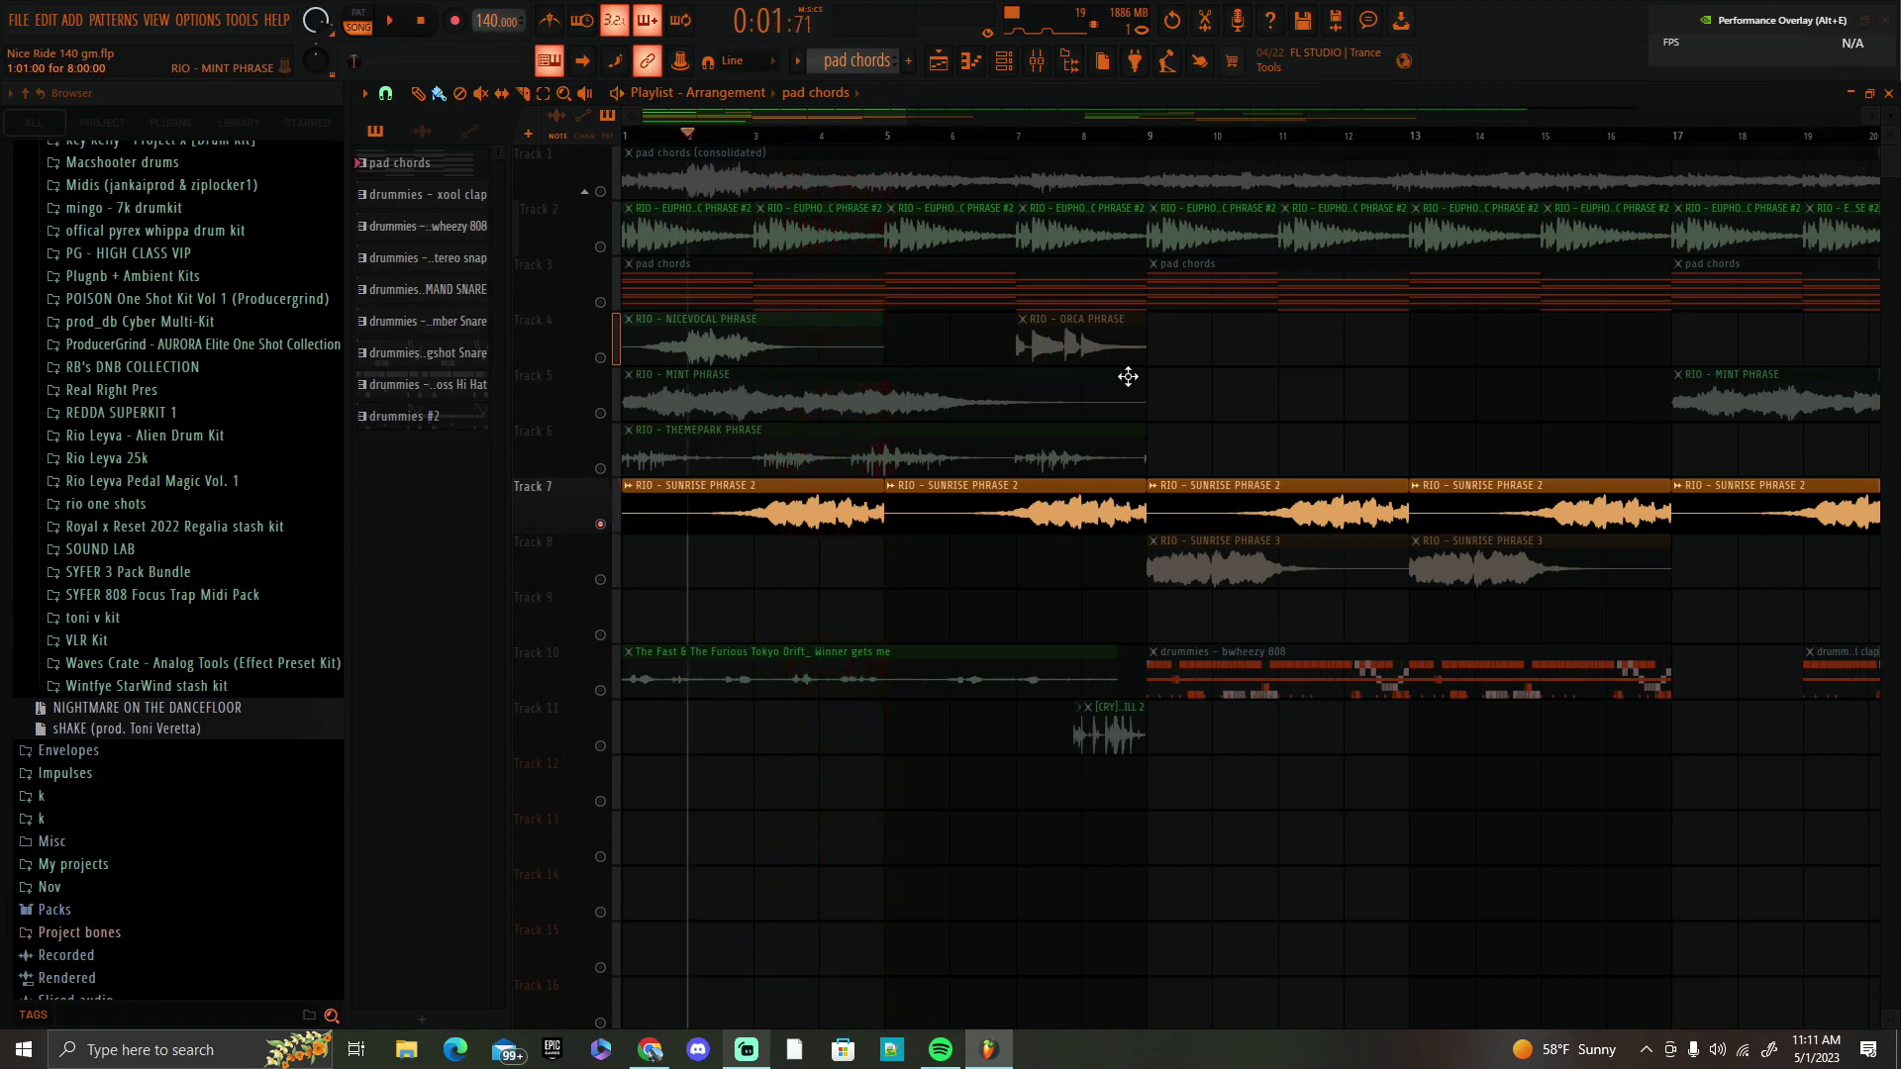
# Unmute Track 8 alongside Track 7 and play the Sunrise Phrase 2 and 3 clips together from bar 9.
pyautogui.click(600, 580)
pyautogui.click(1154, 135)
pyautogui.press('space')
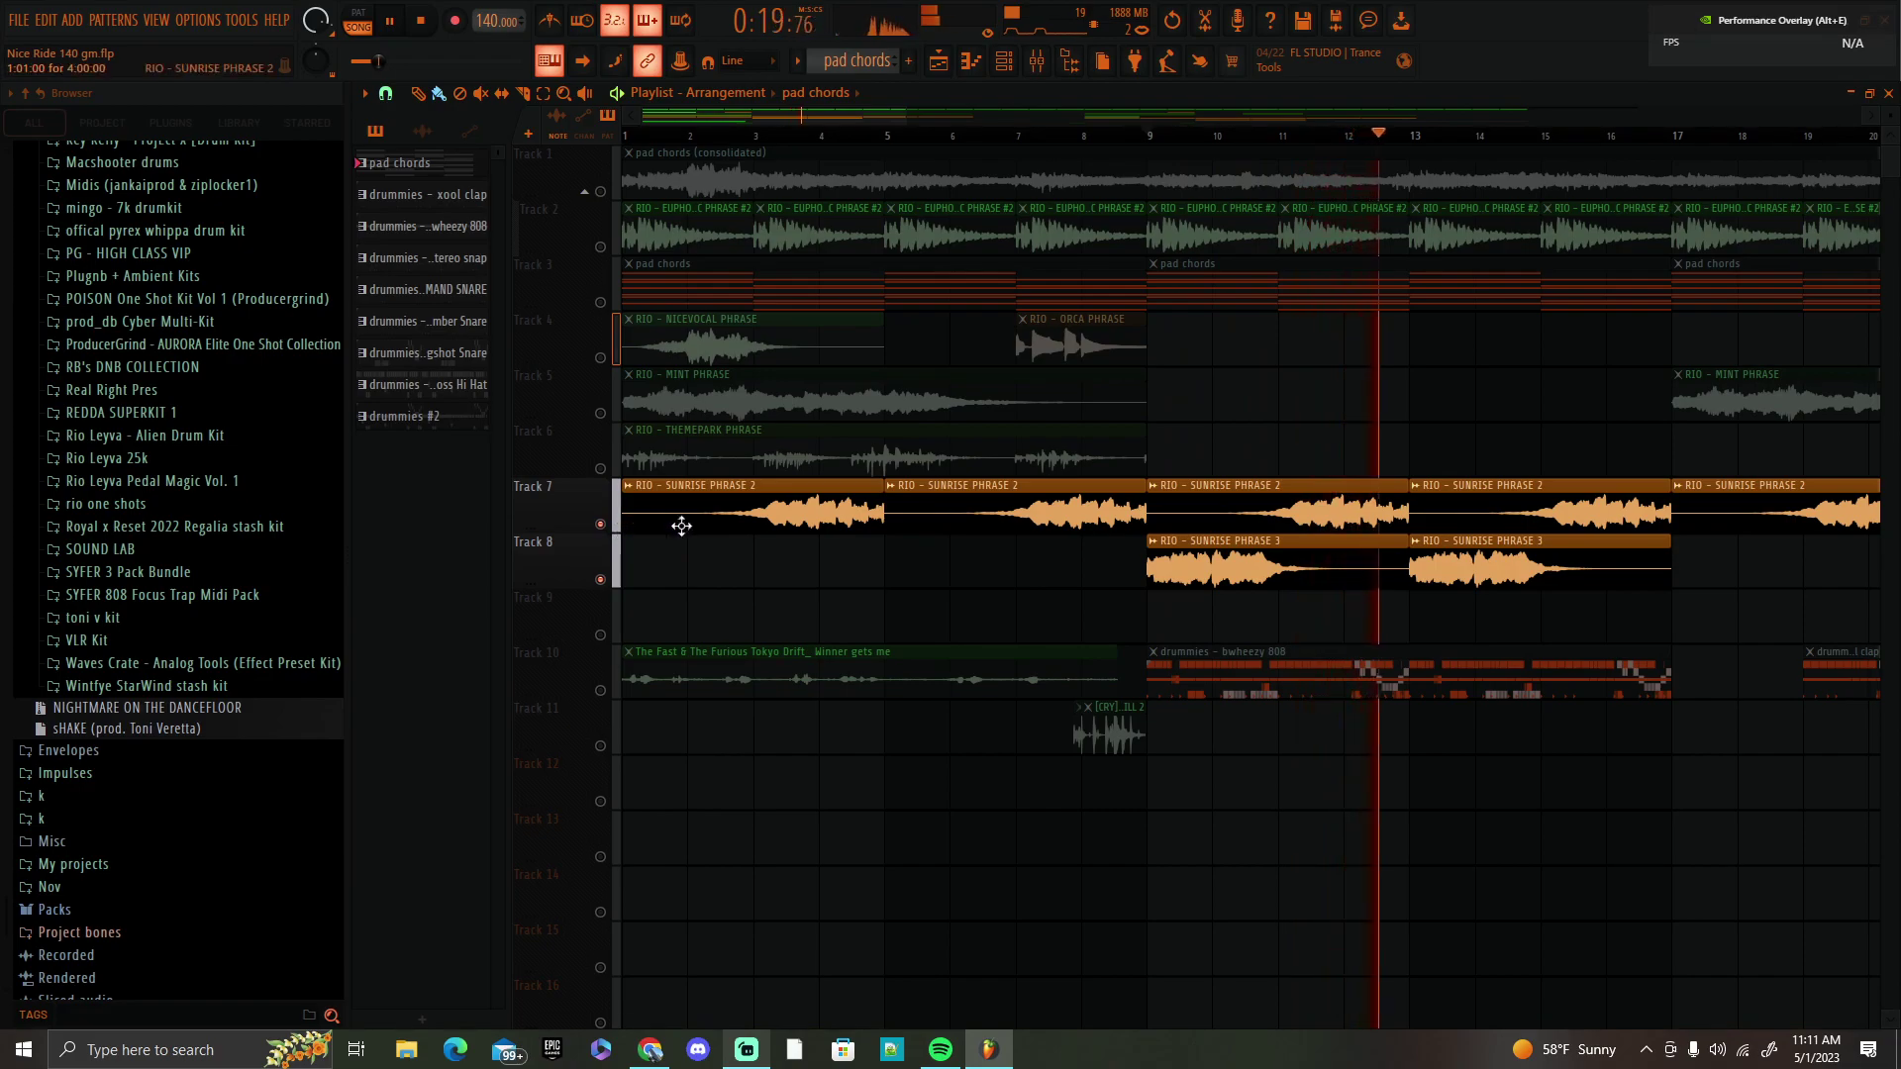
pyautogui.press('space')
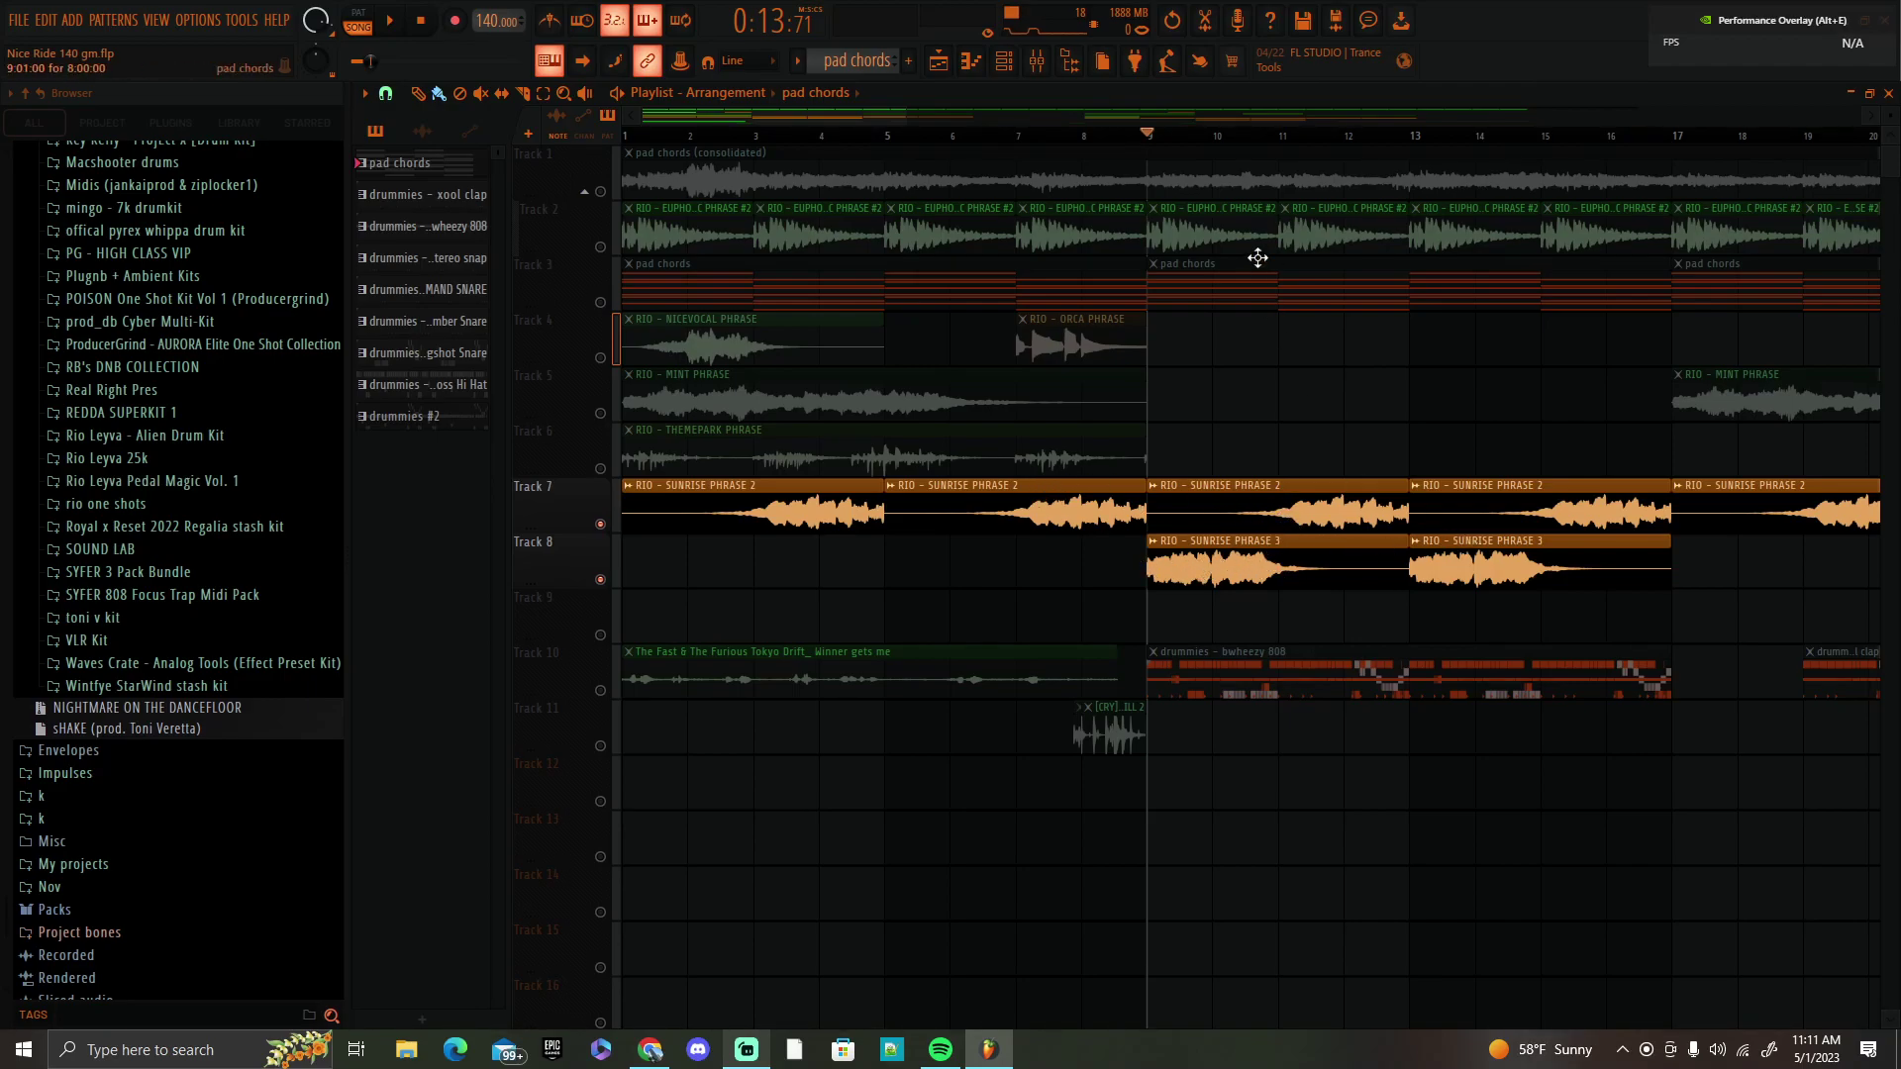
# Solo the consolidated pad chords on Track 1 and unmute Track 11 with it, keeping all other tracks muted.
pyautogui.scroll(-8, 1270, 149)
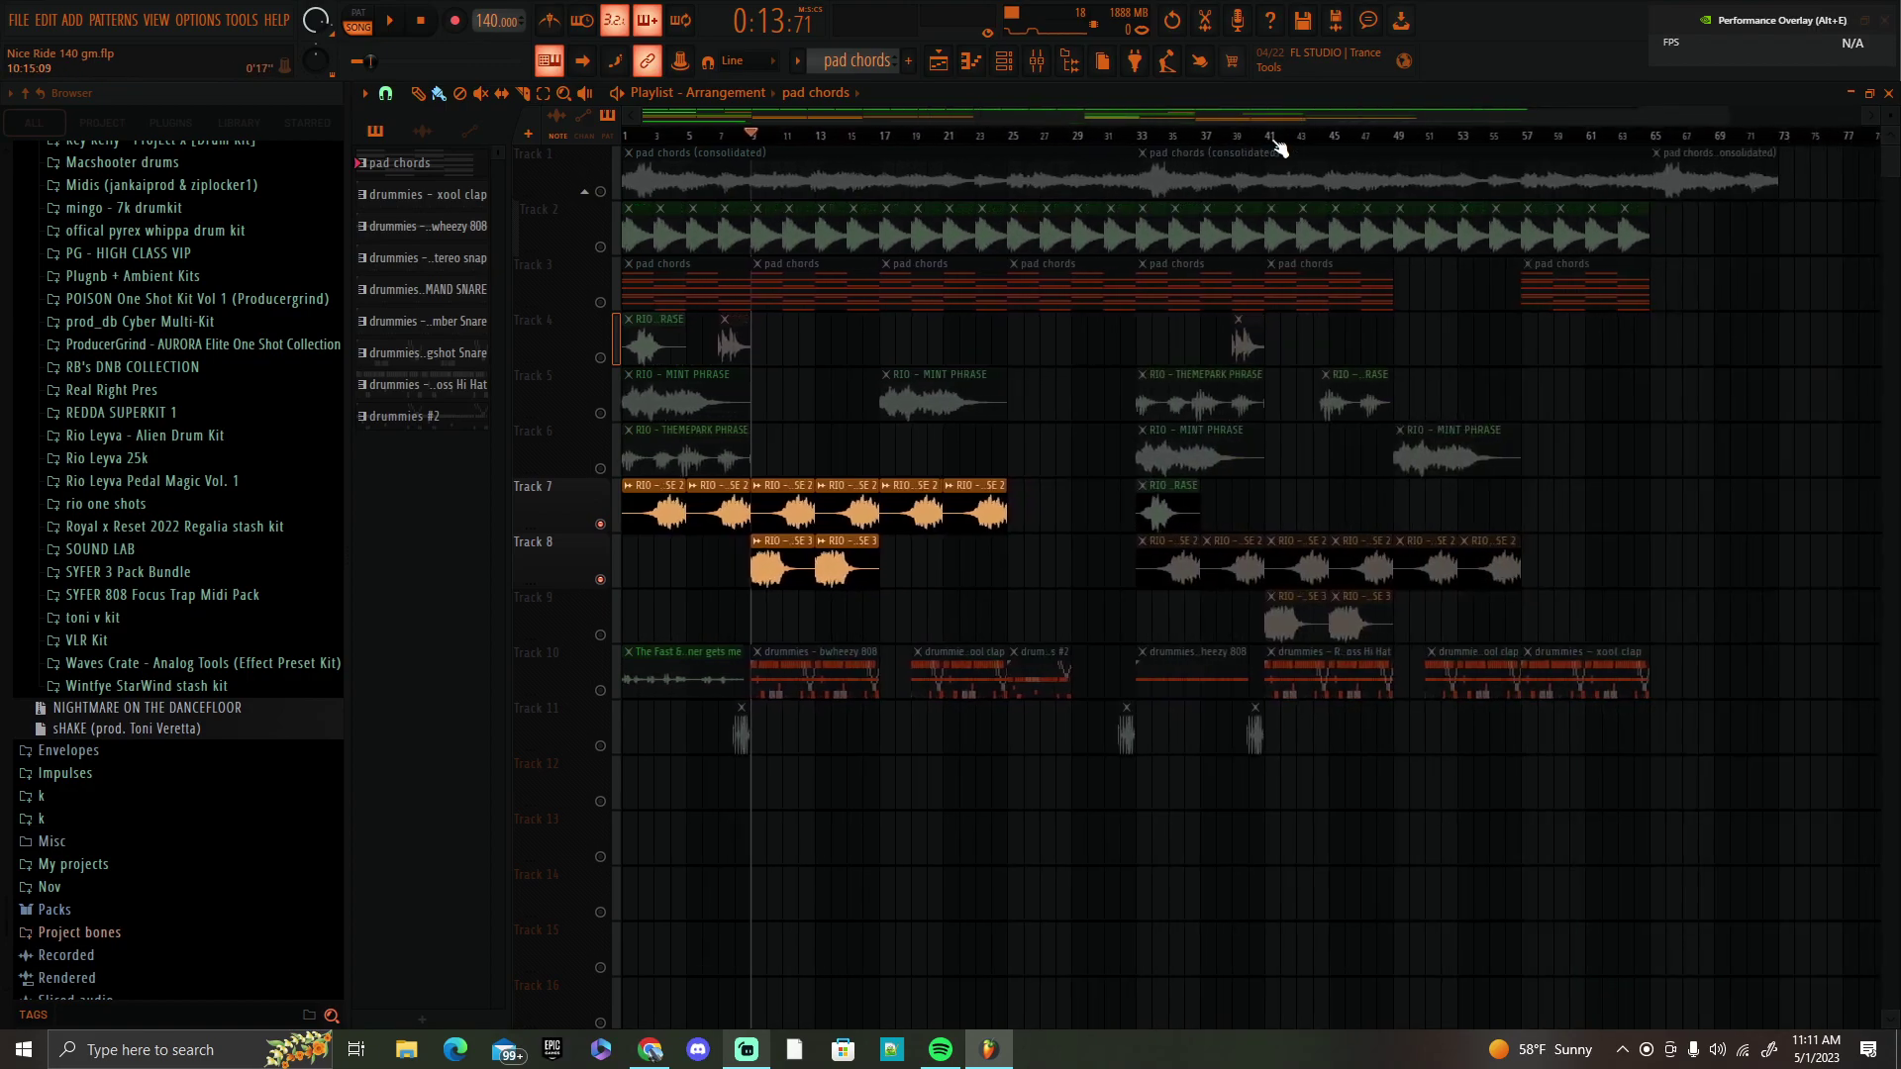
pyautogui.scroll(-1, 1279, 148)
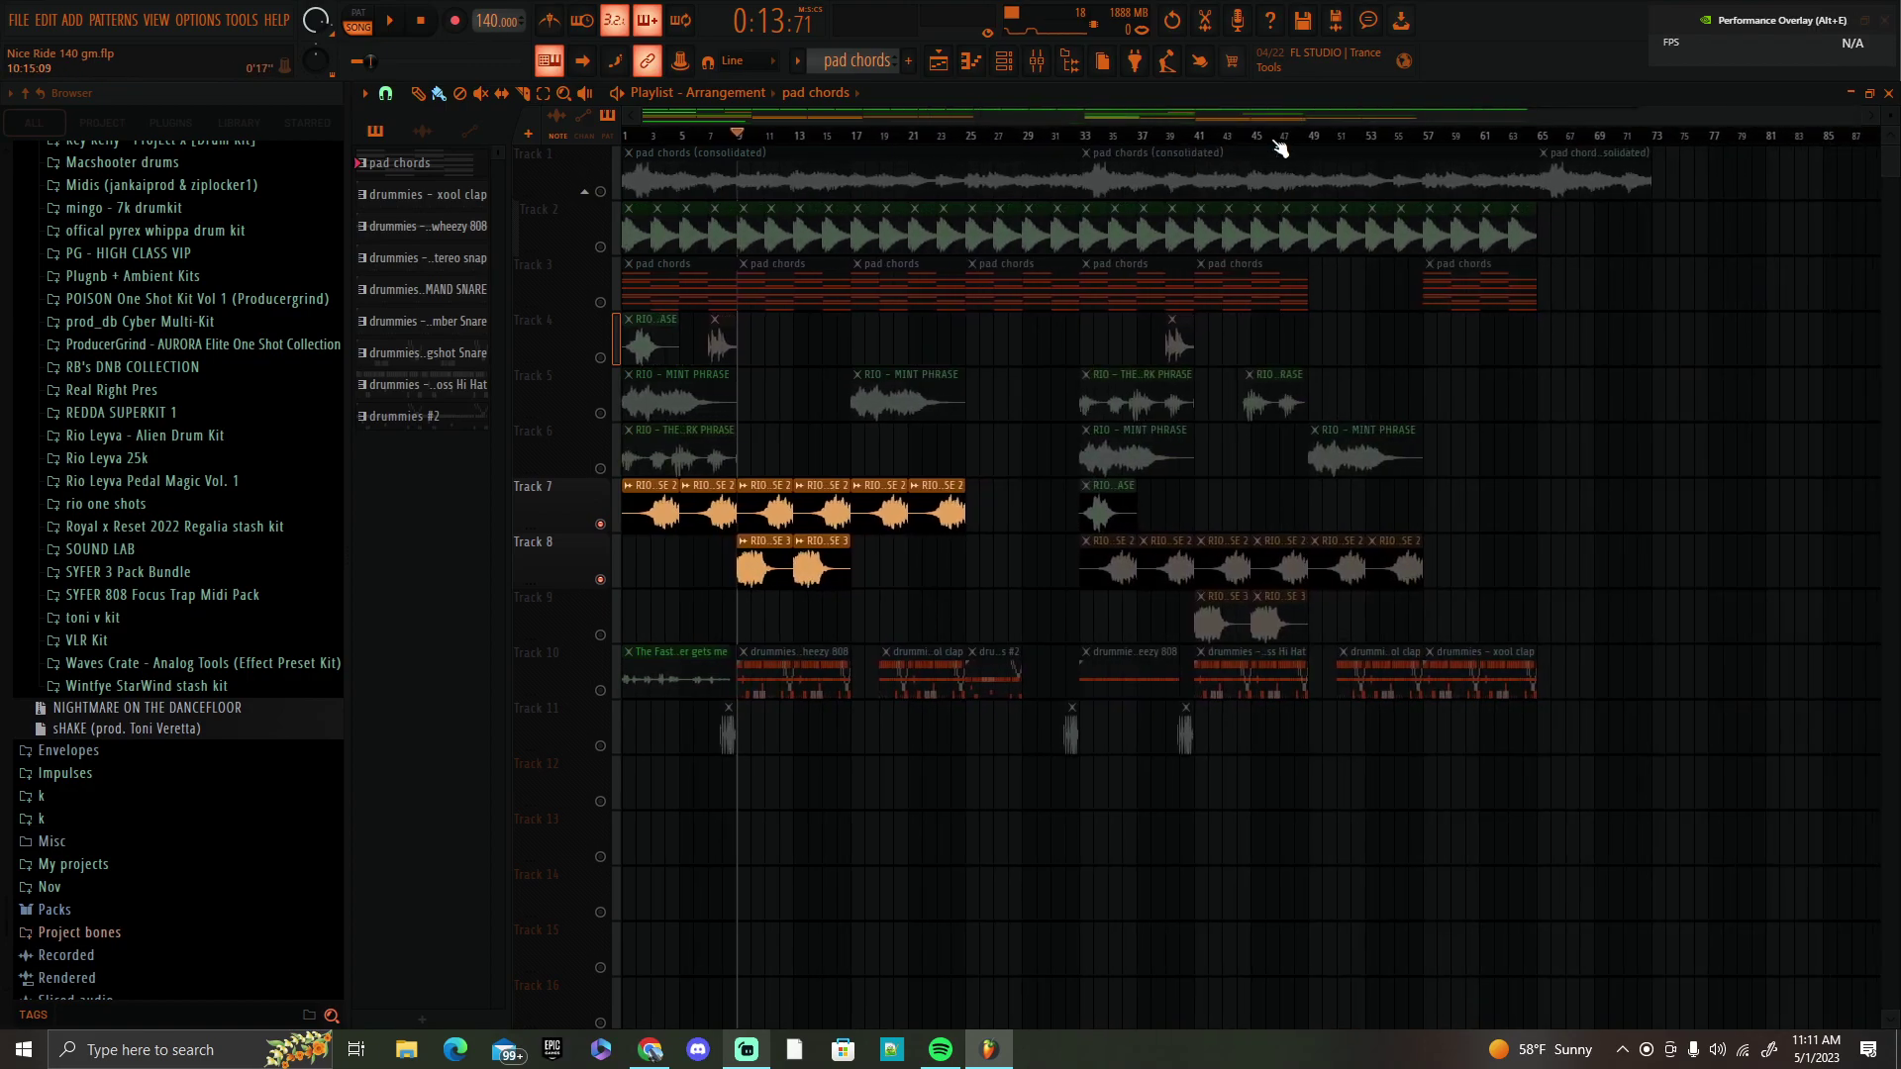
pyautogui.keyDown('ctrl'); pyautogui.click(600, 524); pyautogui.keyUp('ctrl')
pyautogui.keyDown('ctrl'); pyautogui.click(600, 523); pyautogui.keyUp('ctrl')
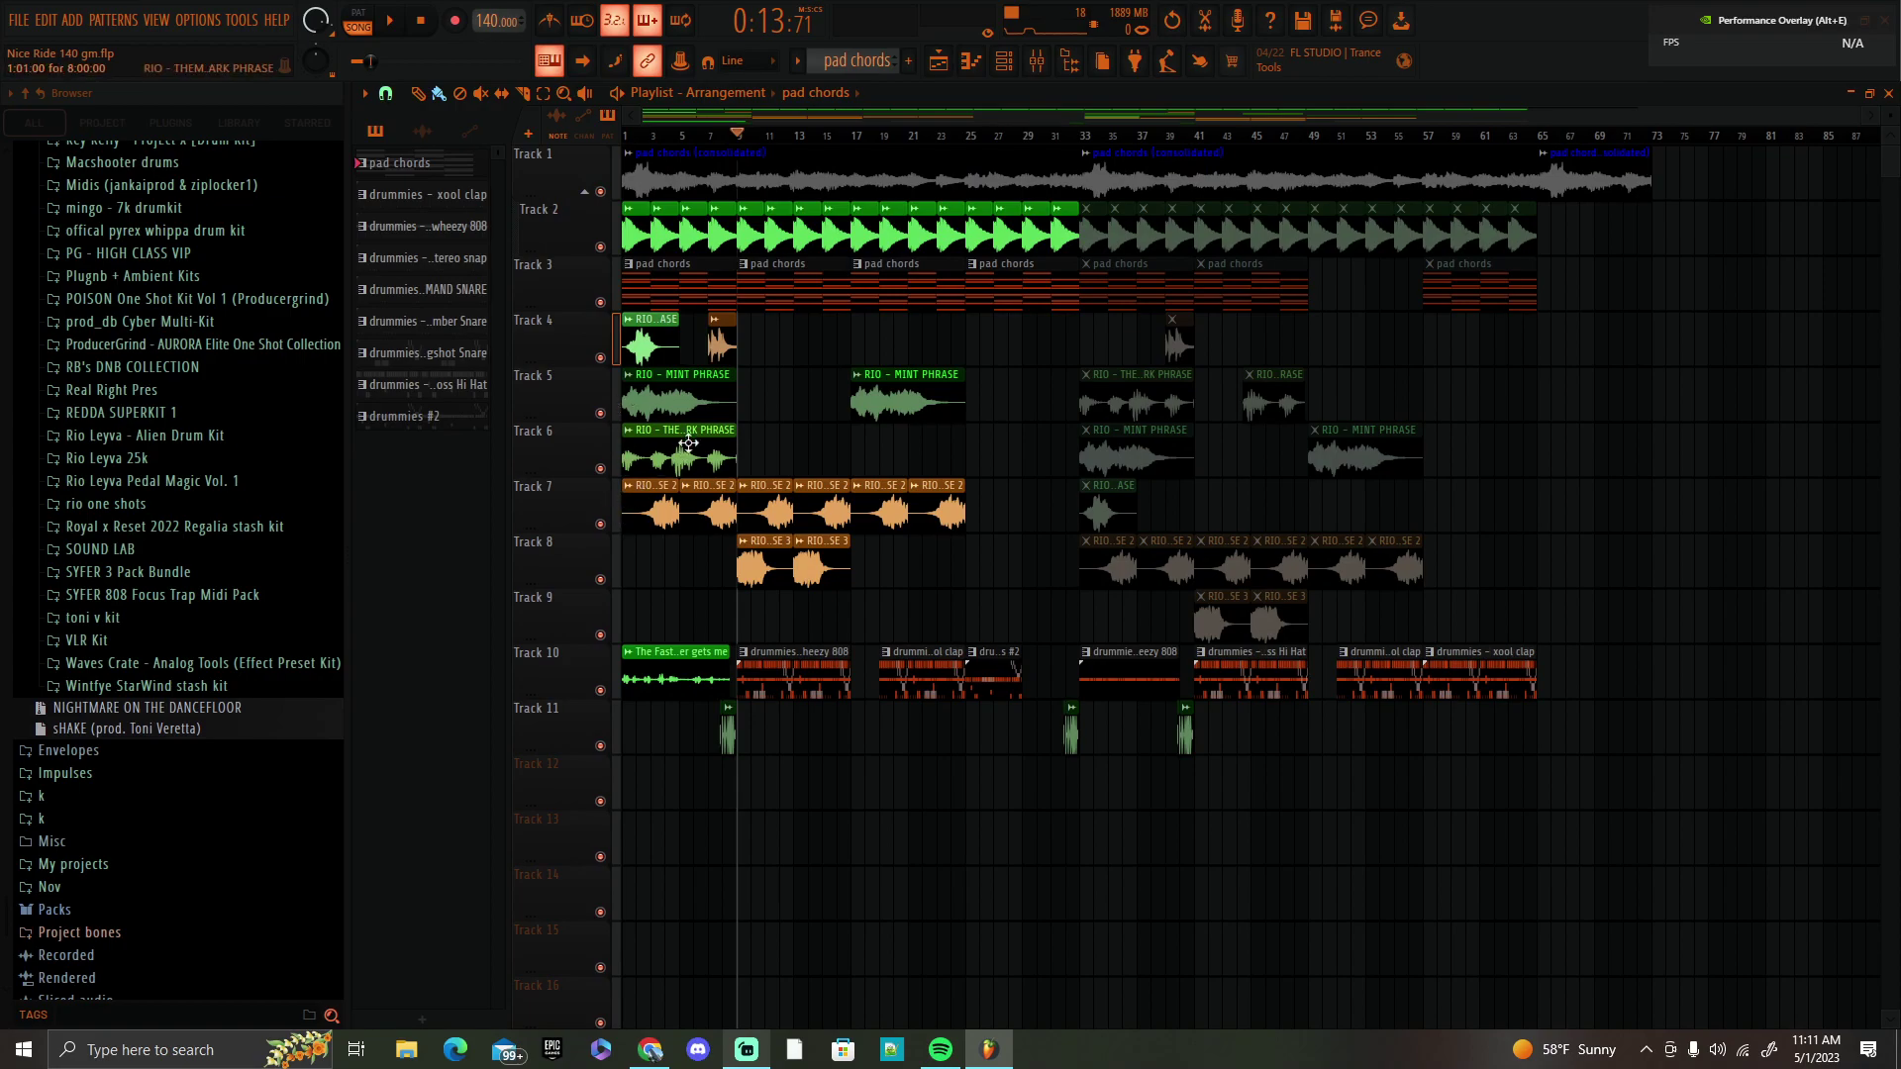
pyautogui.keyDown('ctrl'); pyautogui.click(600, 191); pyautogui.keyUp('ctrl')
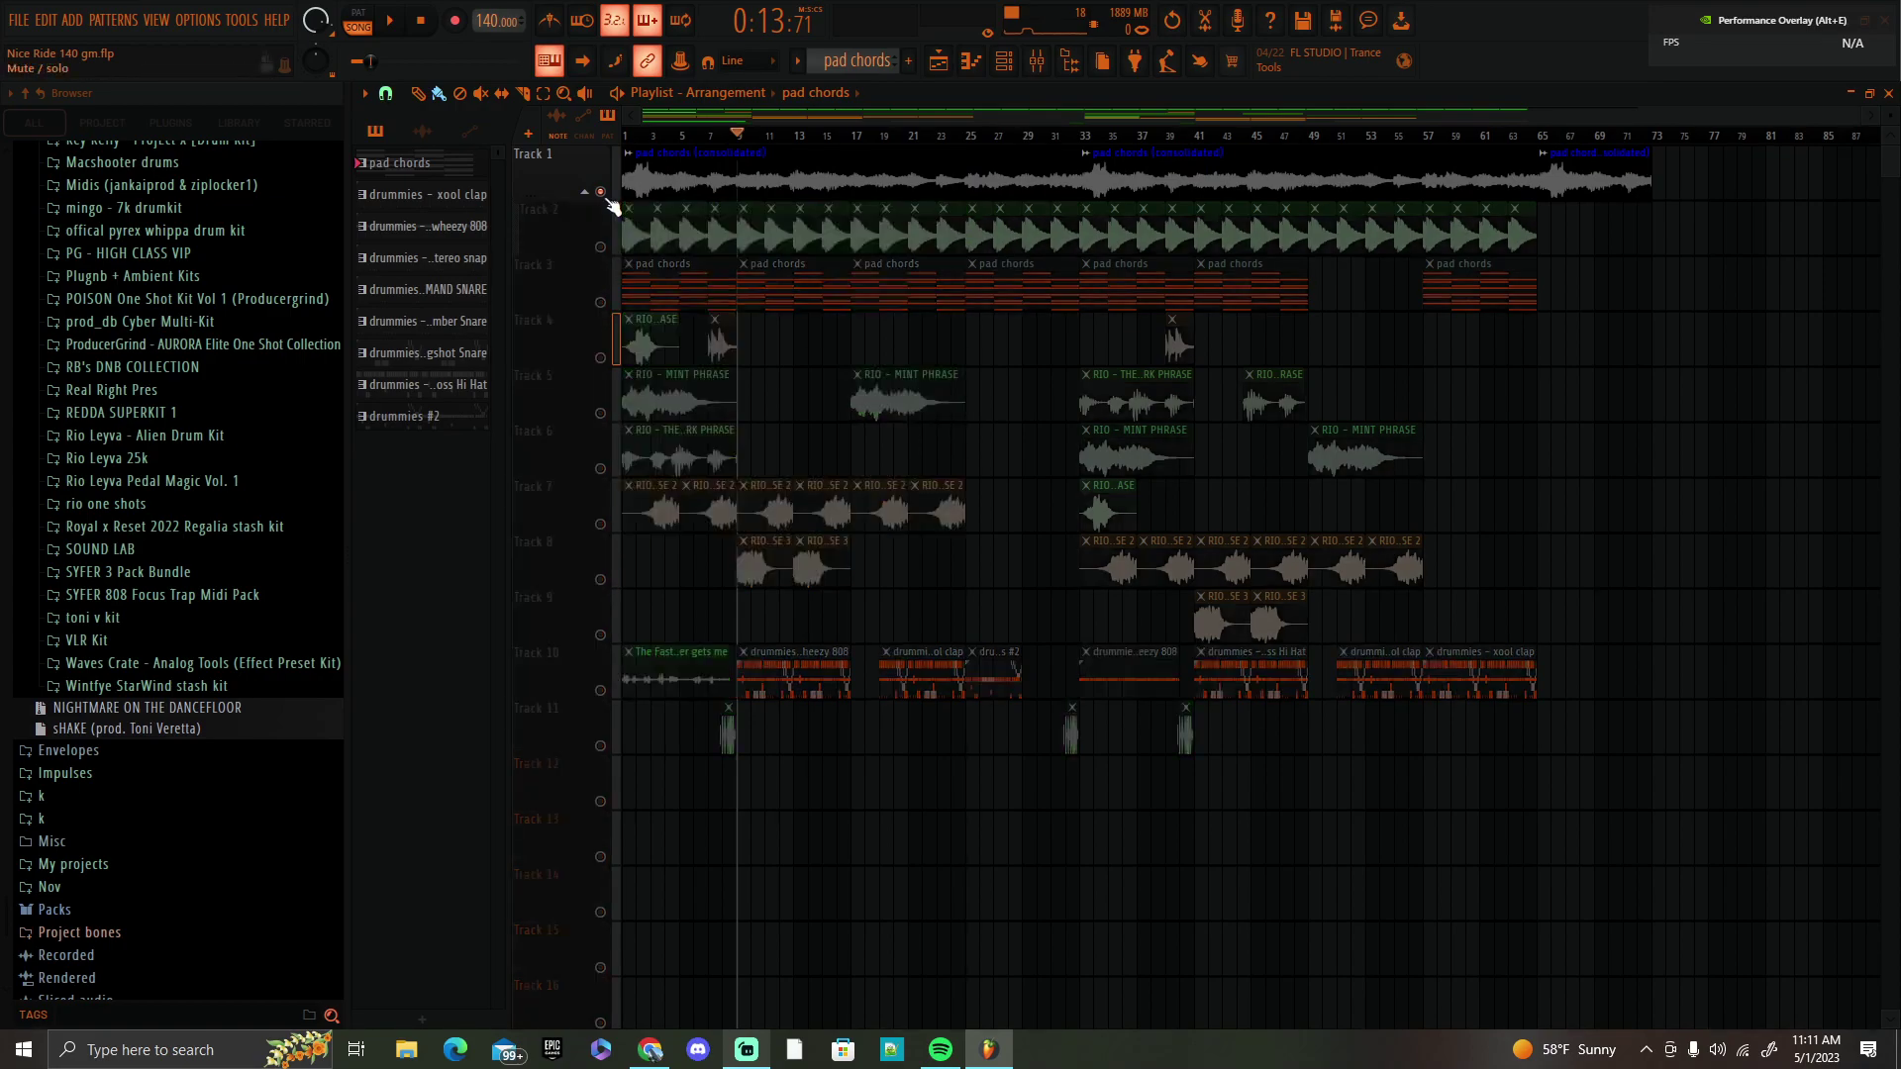
pyautogui.click(599, 690)
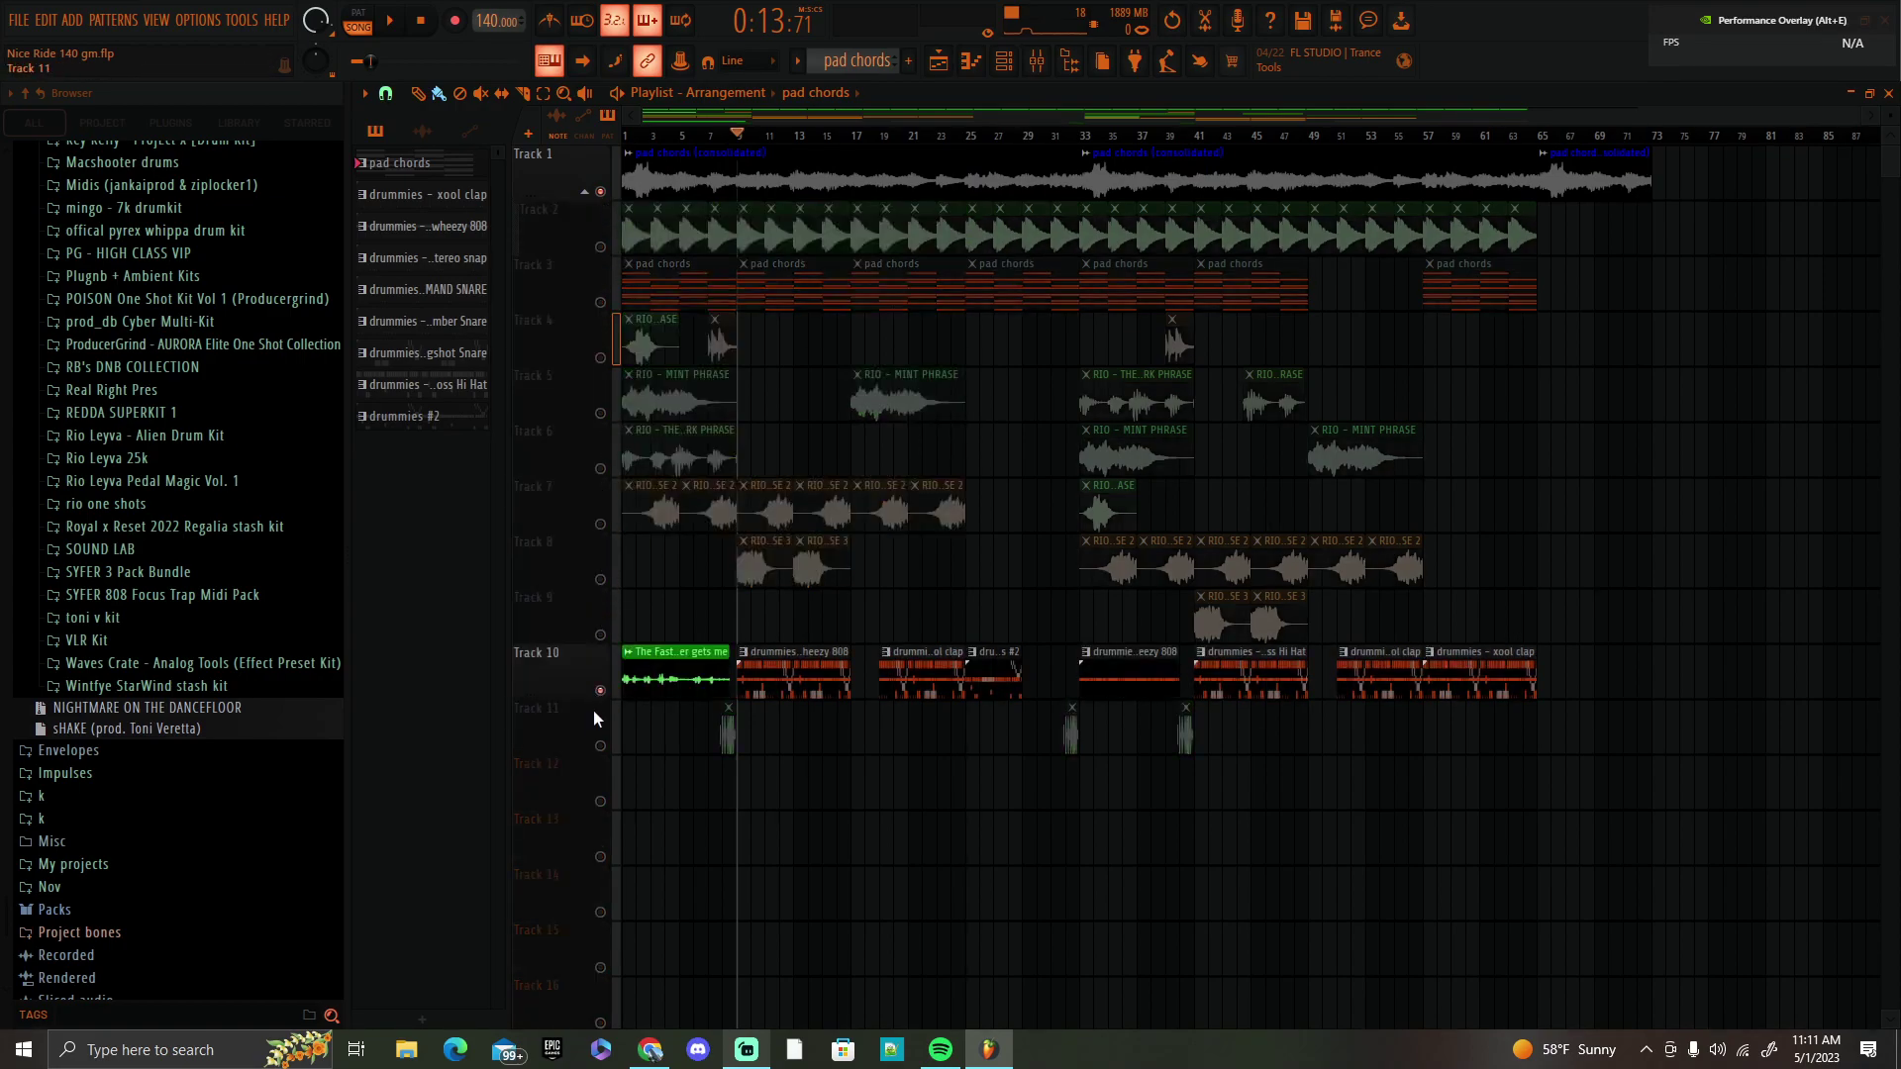
pyautogui.click(600, 690)
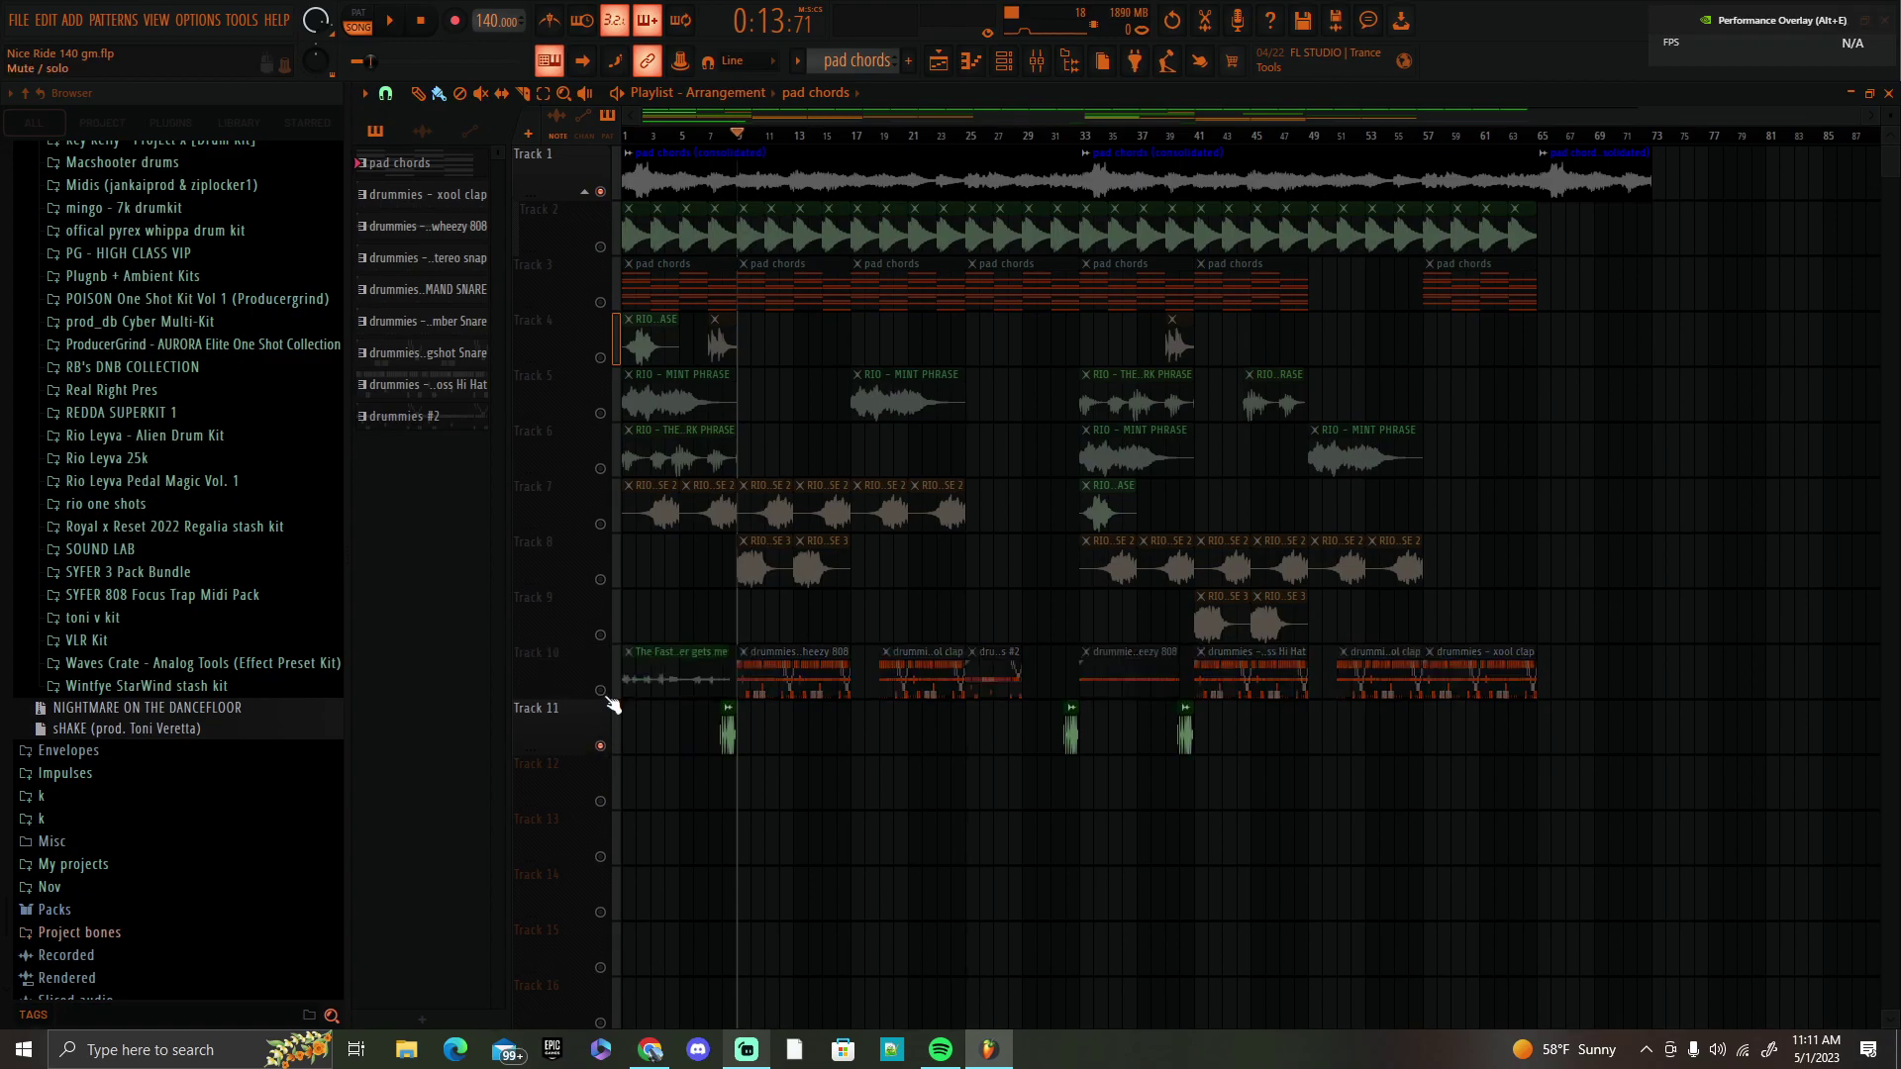
pyautogui.press('space')
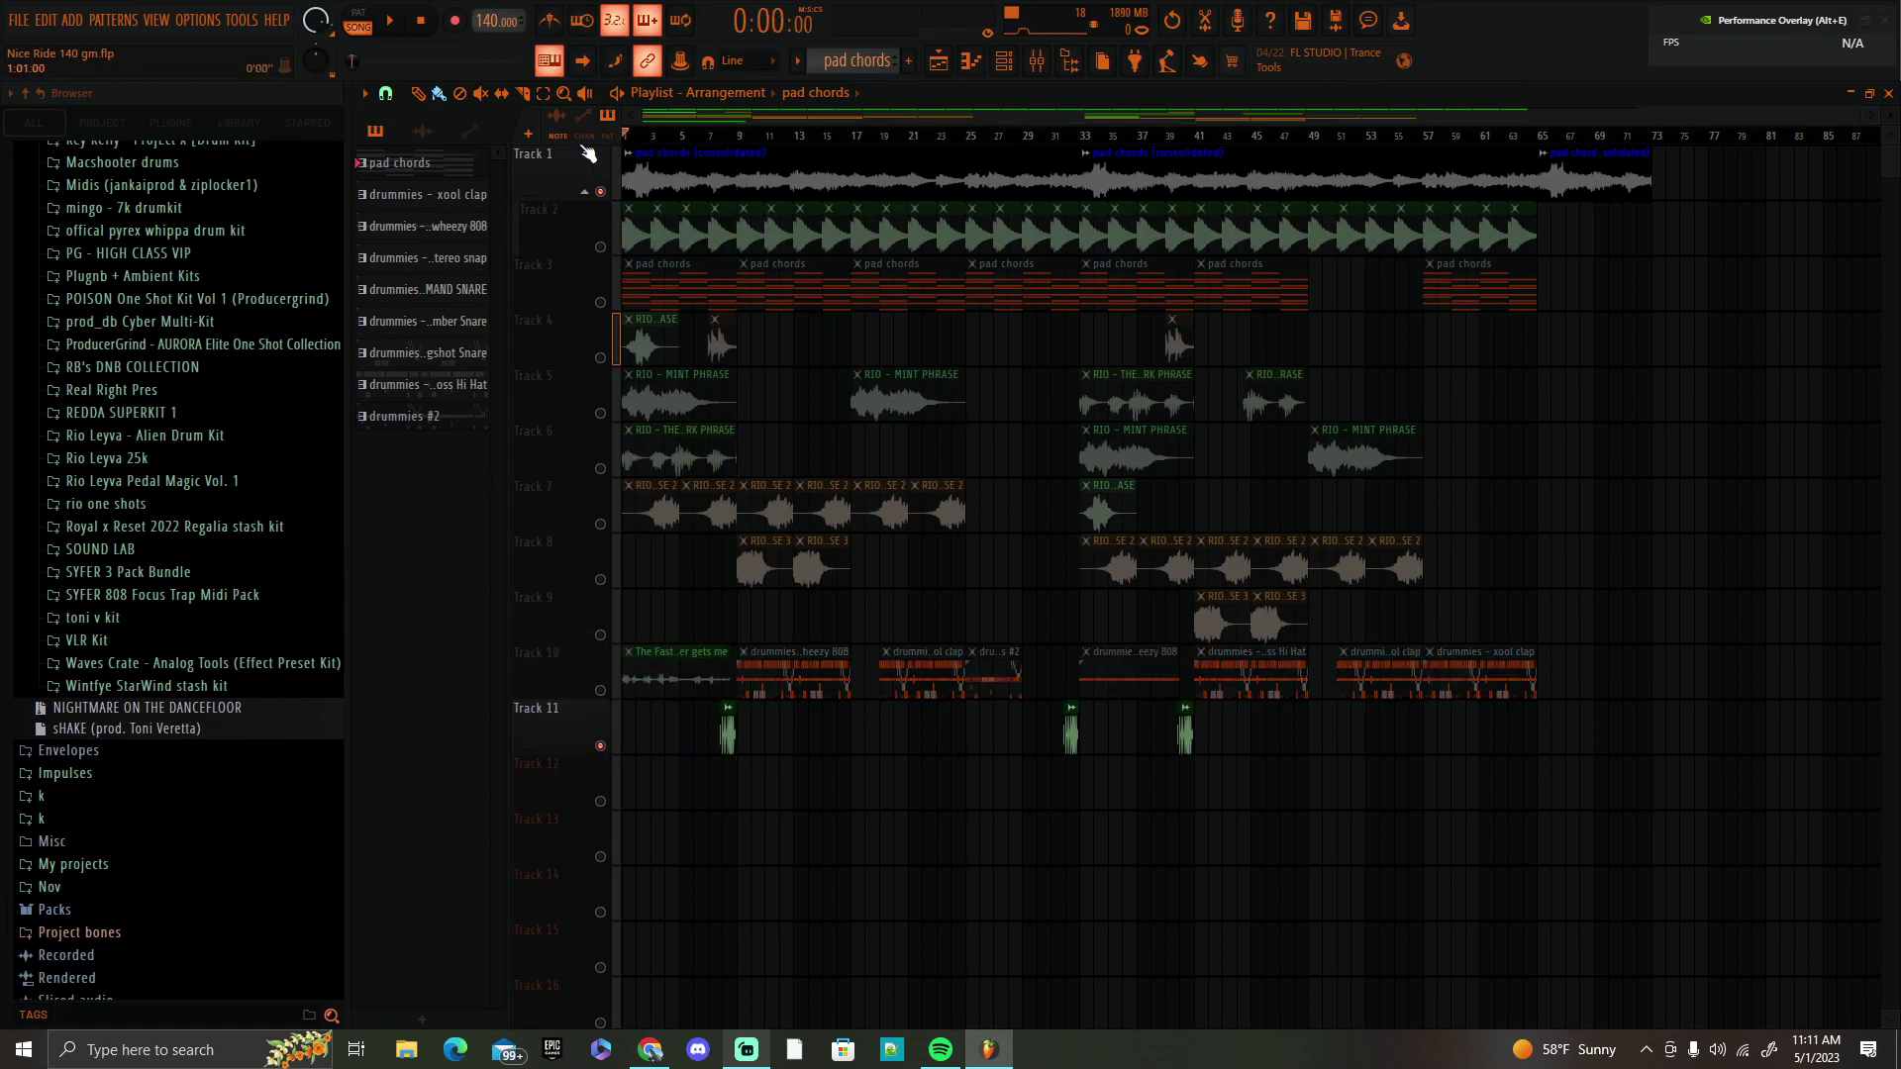
# Inspect the Portal effect on mixer Insert 14 with its PG Soundlab Gliding preset, and close the plugin window.
pyautogui.click(1036, 63)
pyautogui.click(1046, 335)
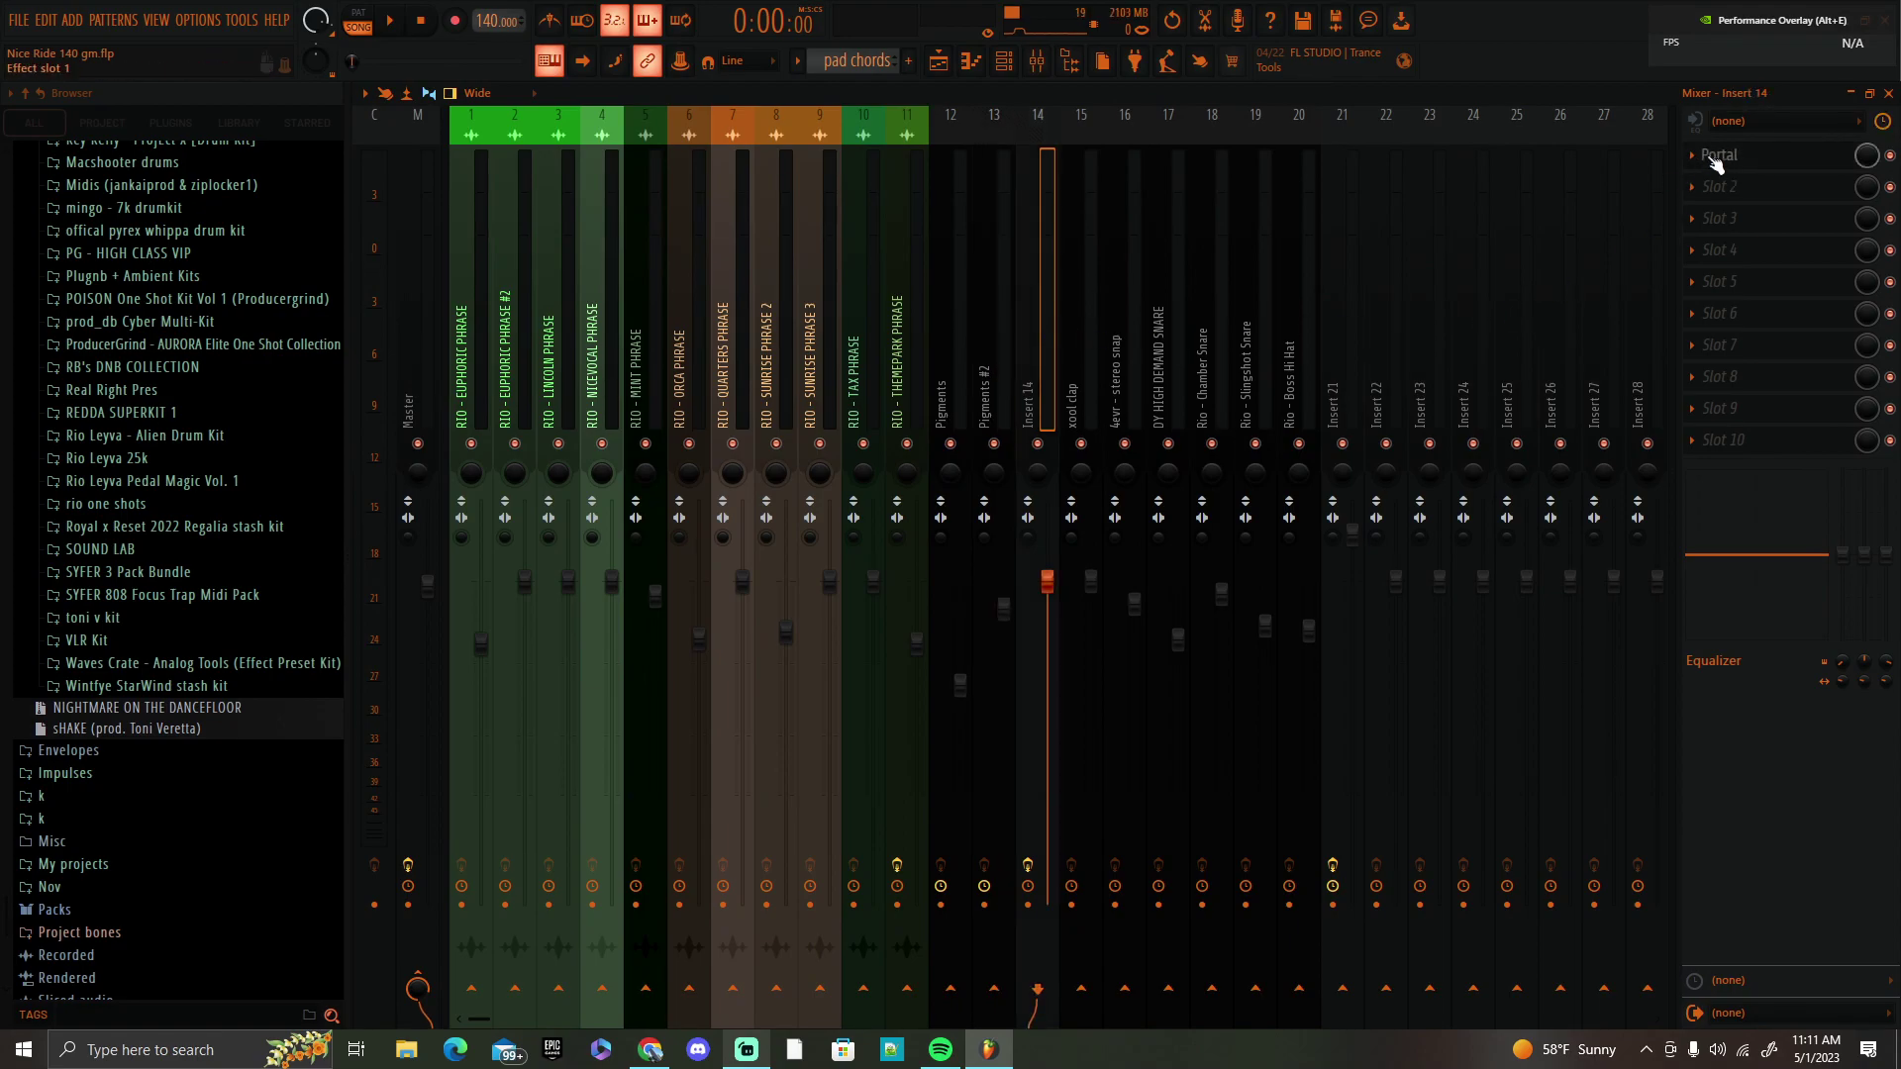
pyautogui.click(1763, 157)
pyautogui.moveTo(1404, 345); pyautogui.dragTo(1430, 196)
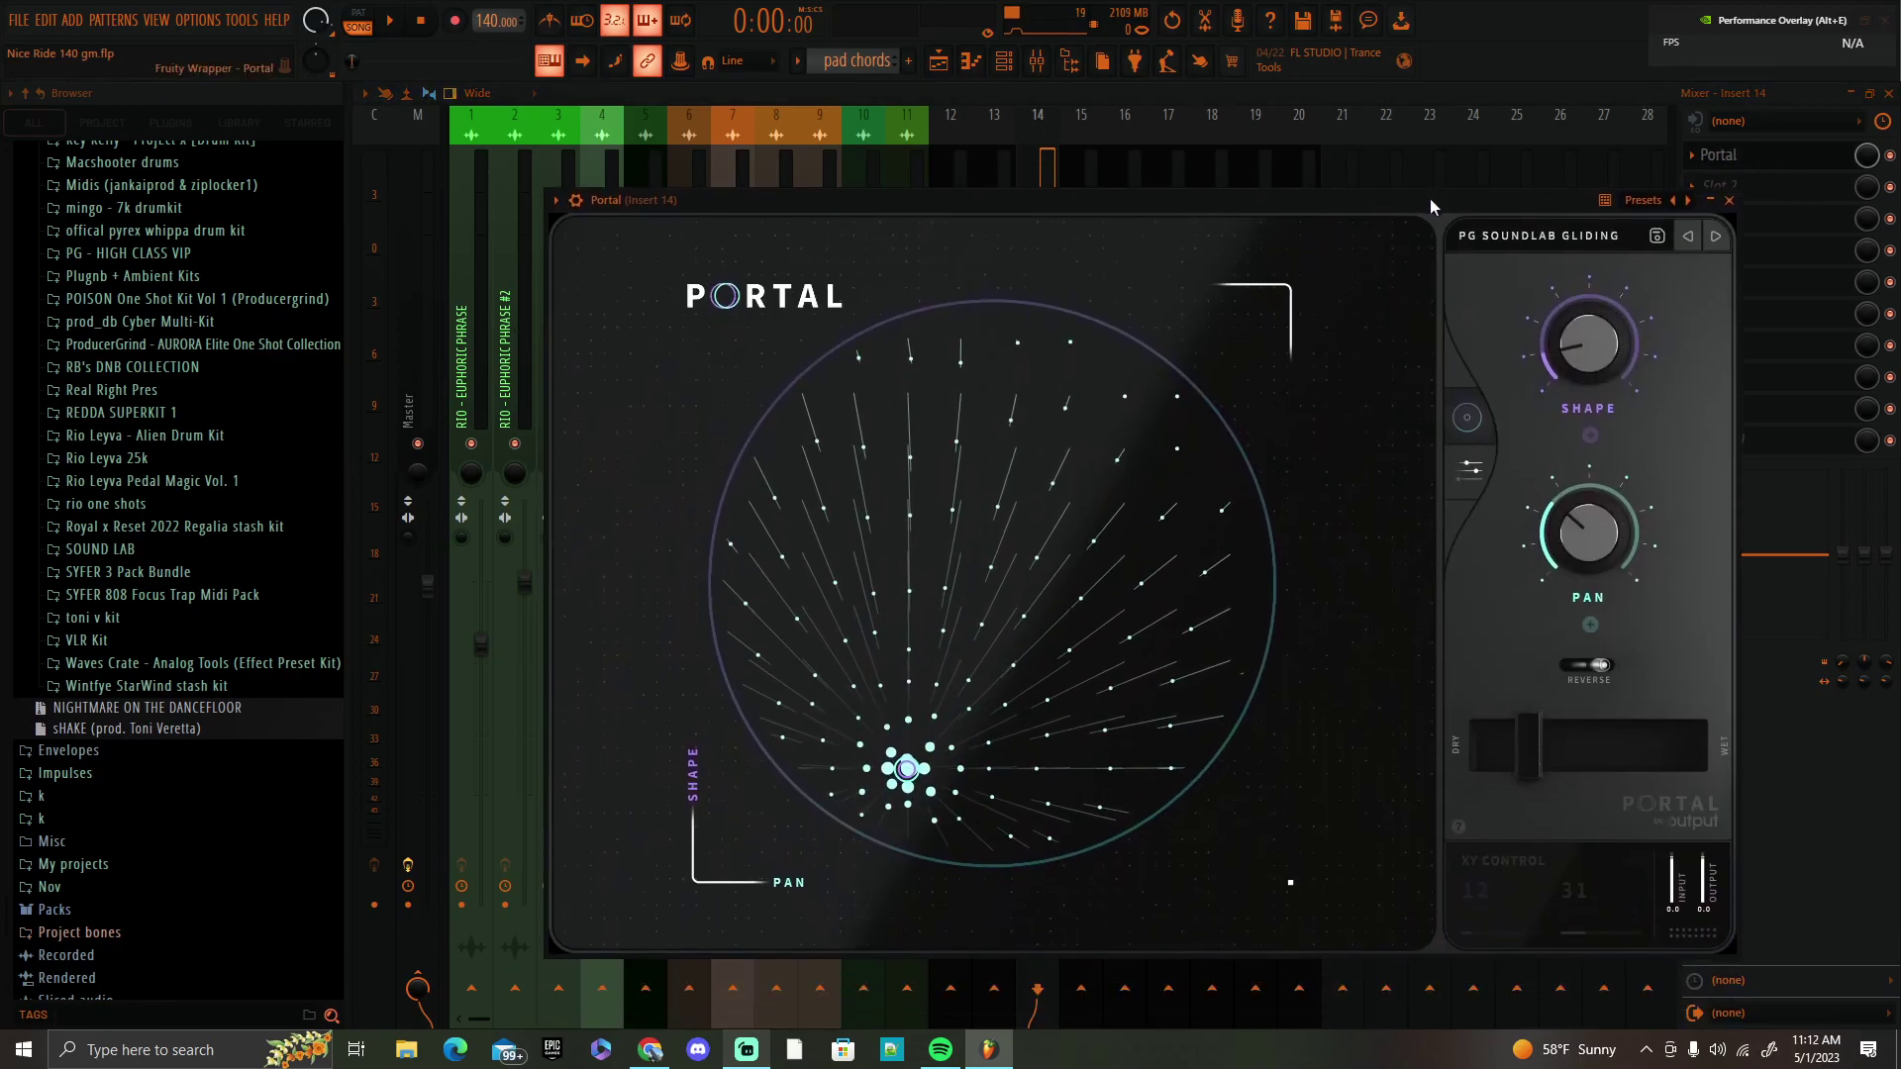
pyautogui.click(1729, 201)
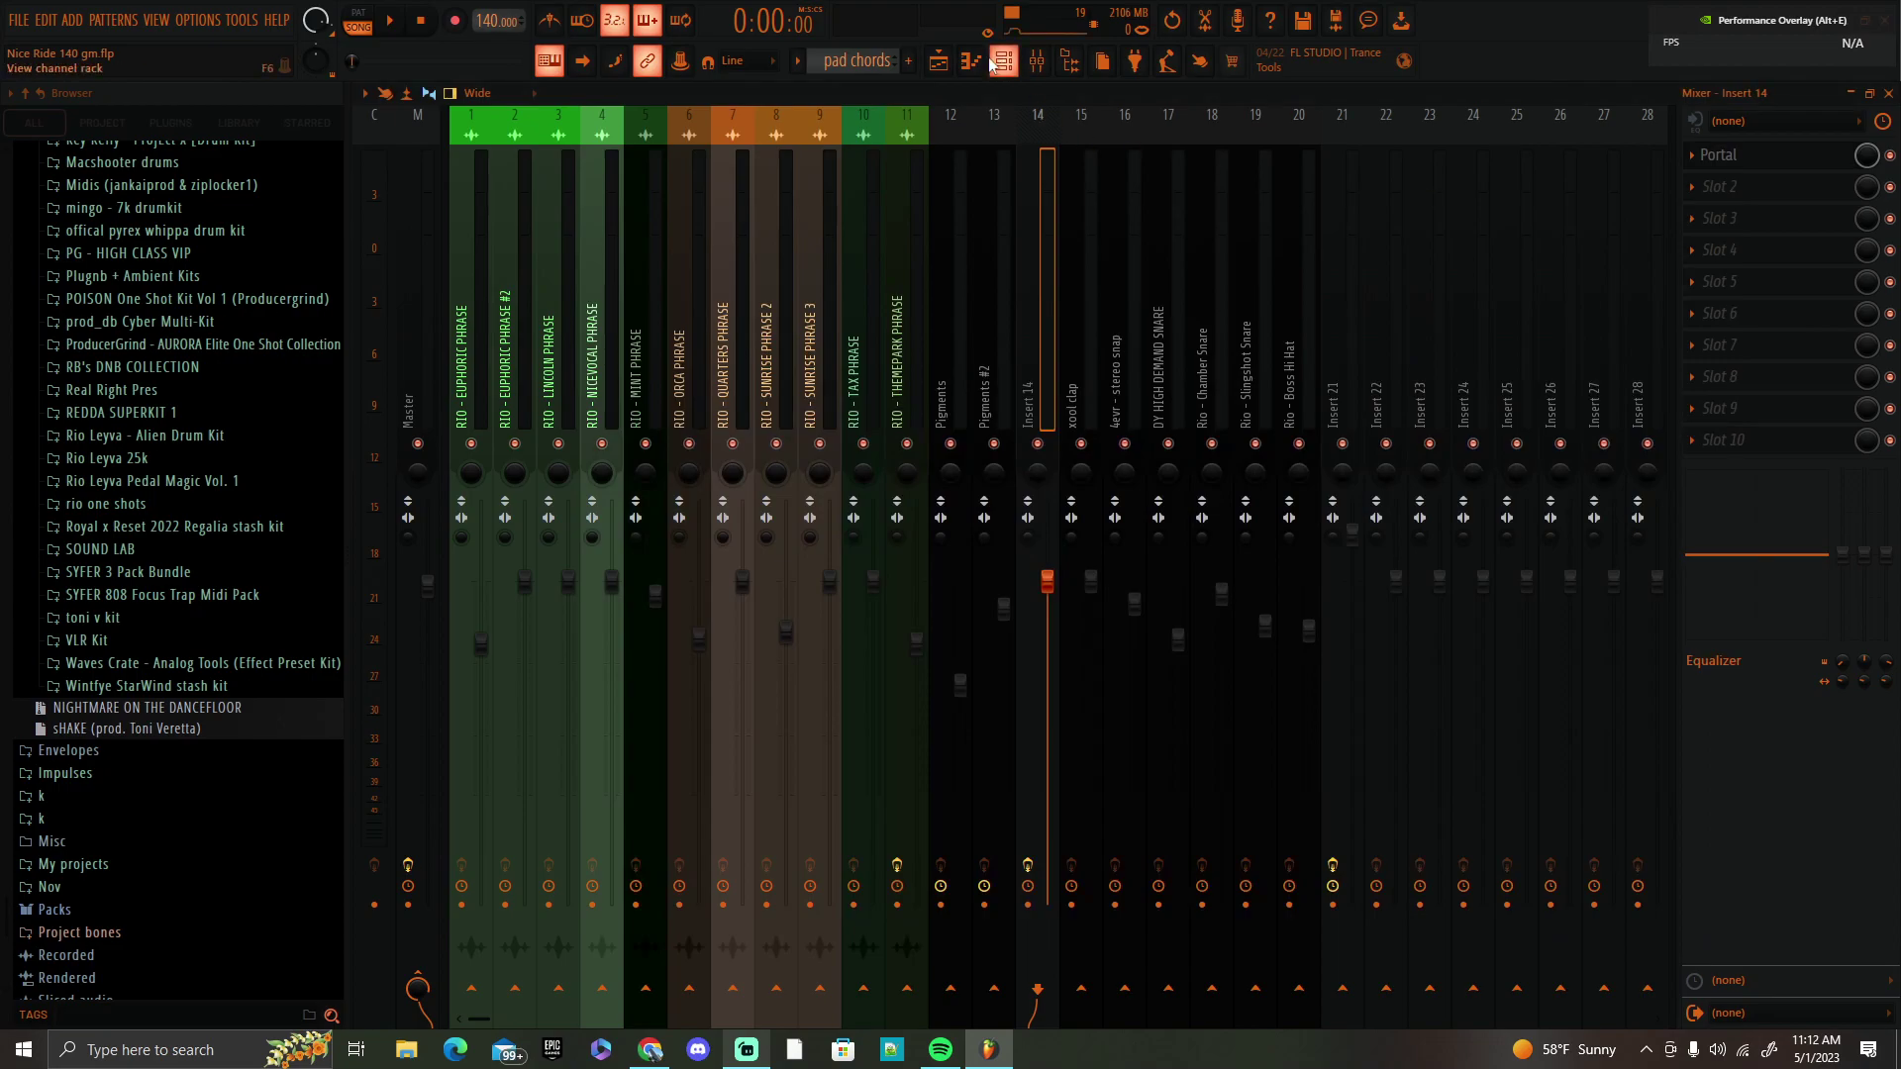
# Return to the playlist and audition the consolidated pad chords on Track 1 from the start.
pyautogui.click(951, 62)
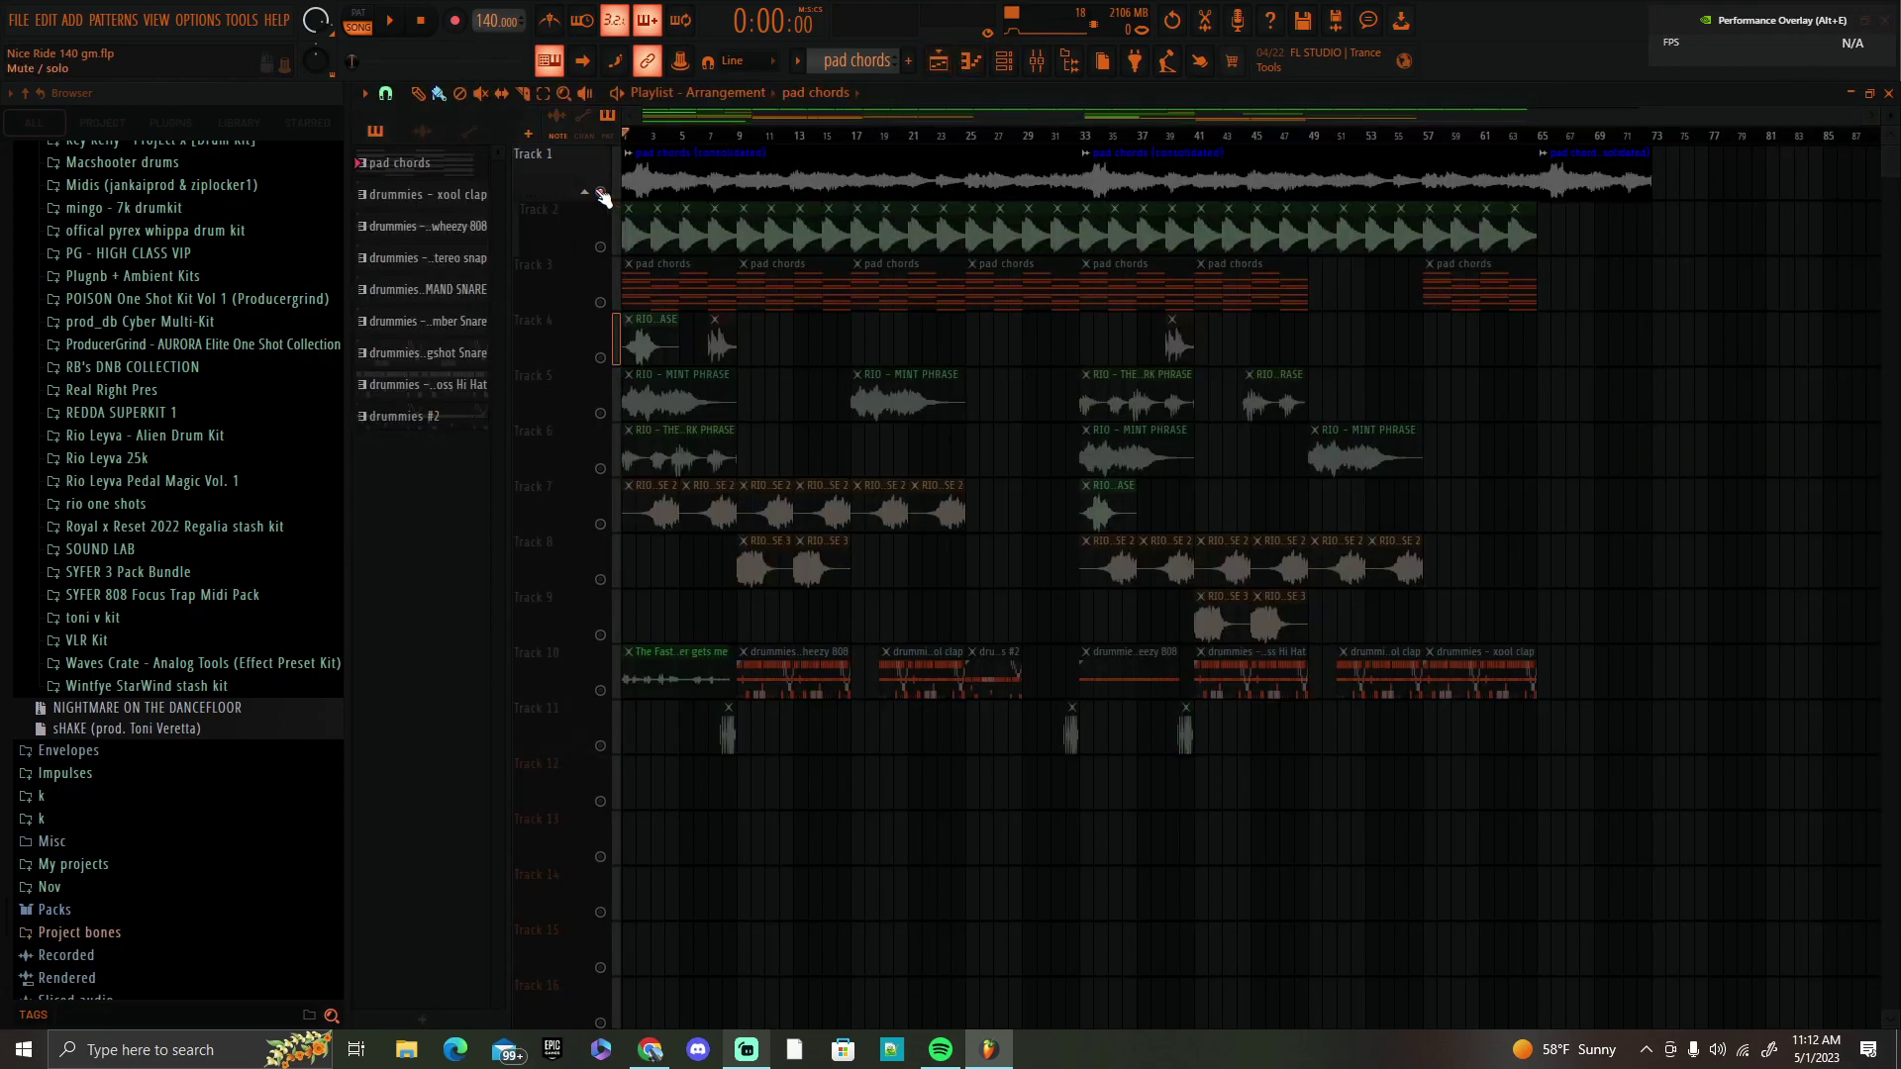
pyautogui.press('space')
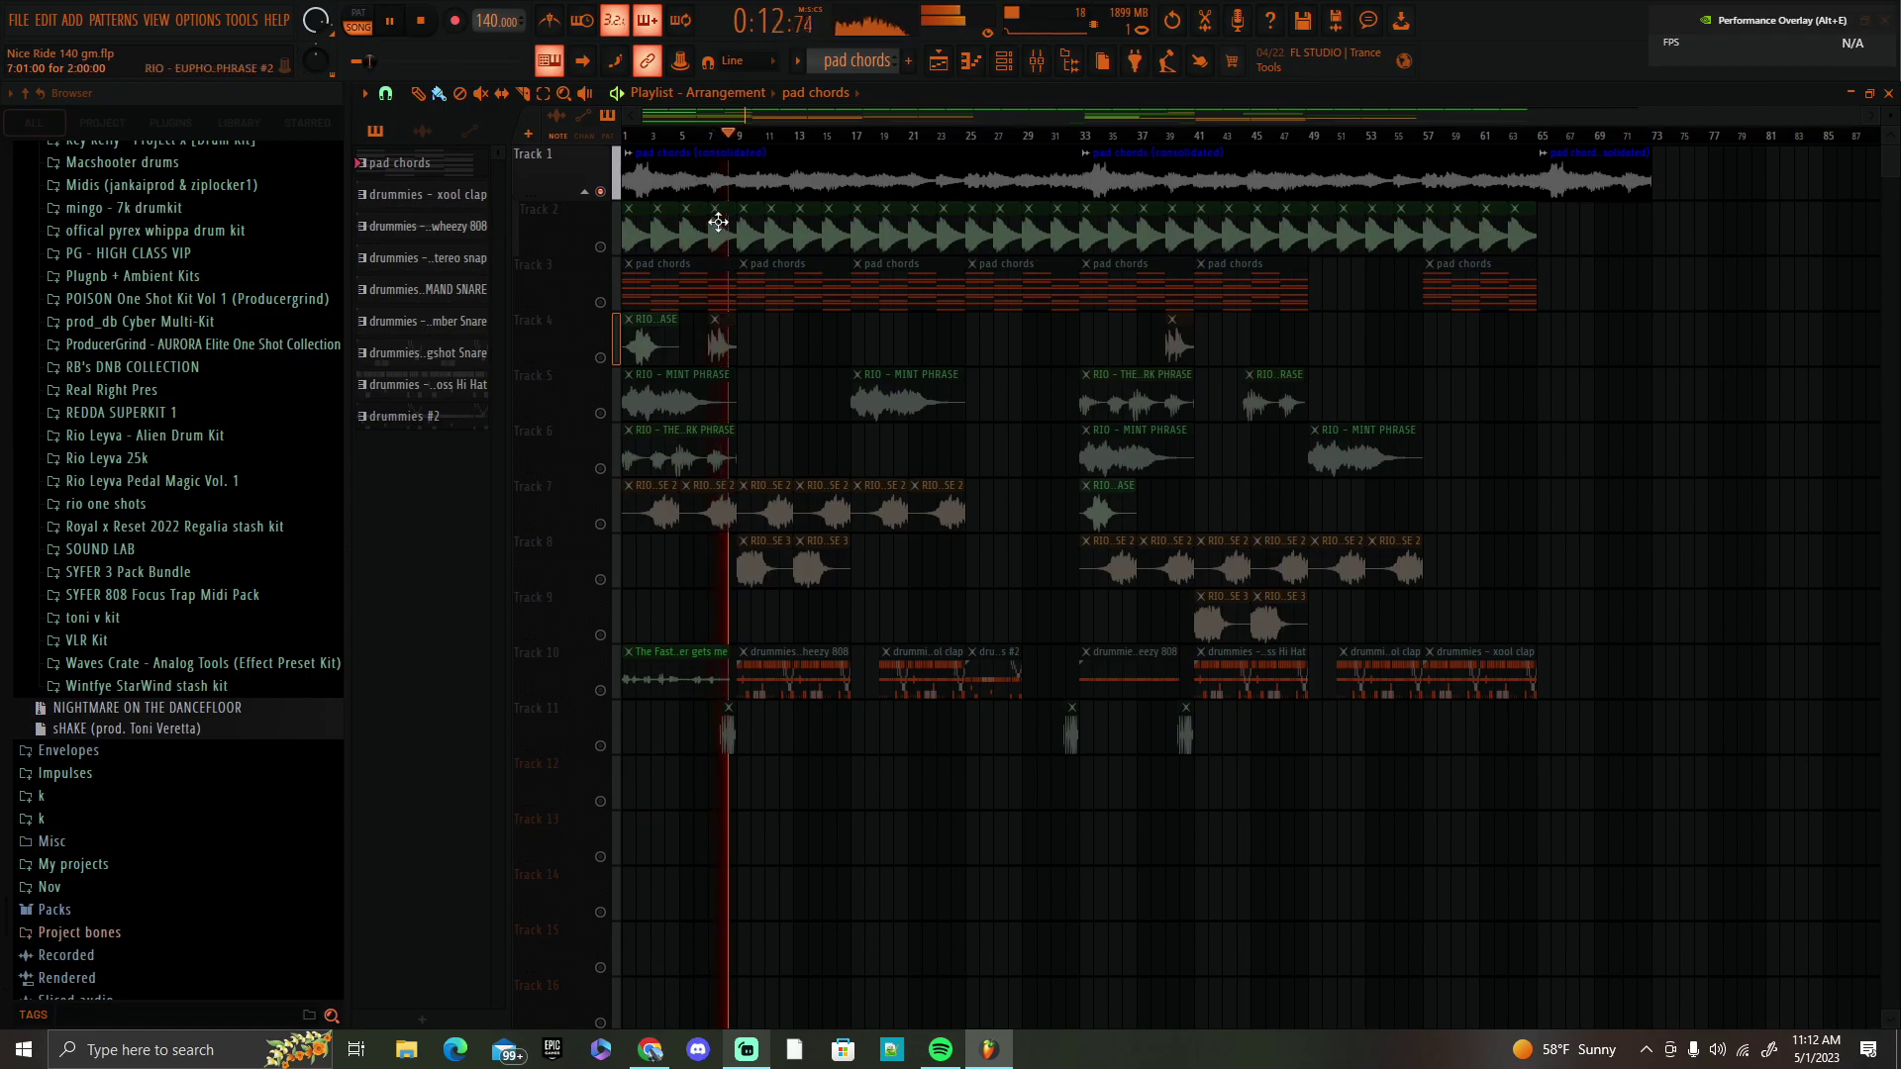
pyautogui.press('space')
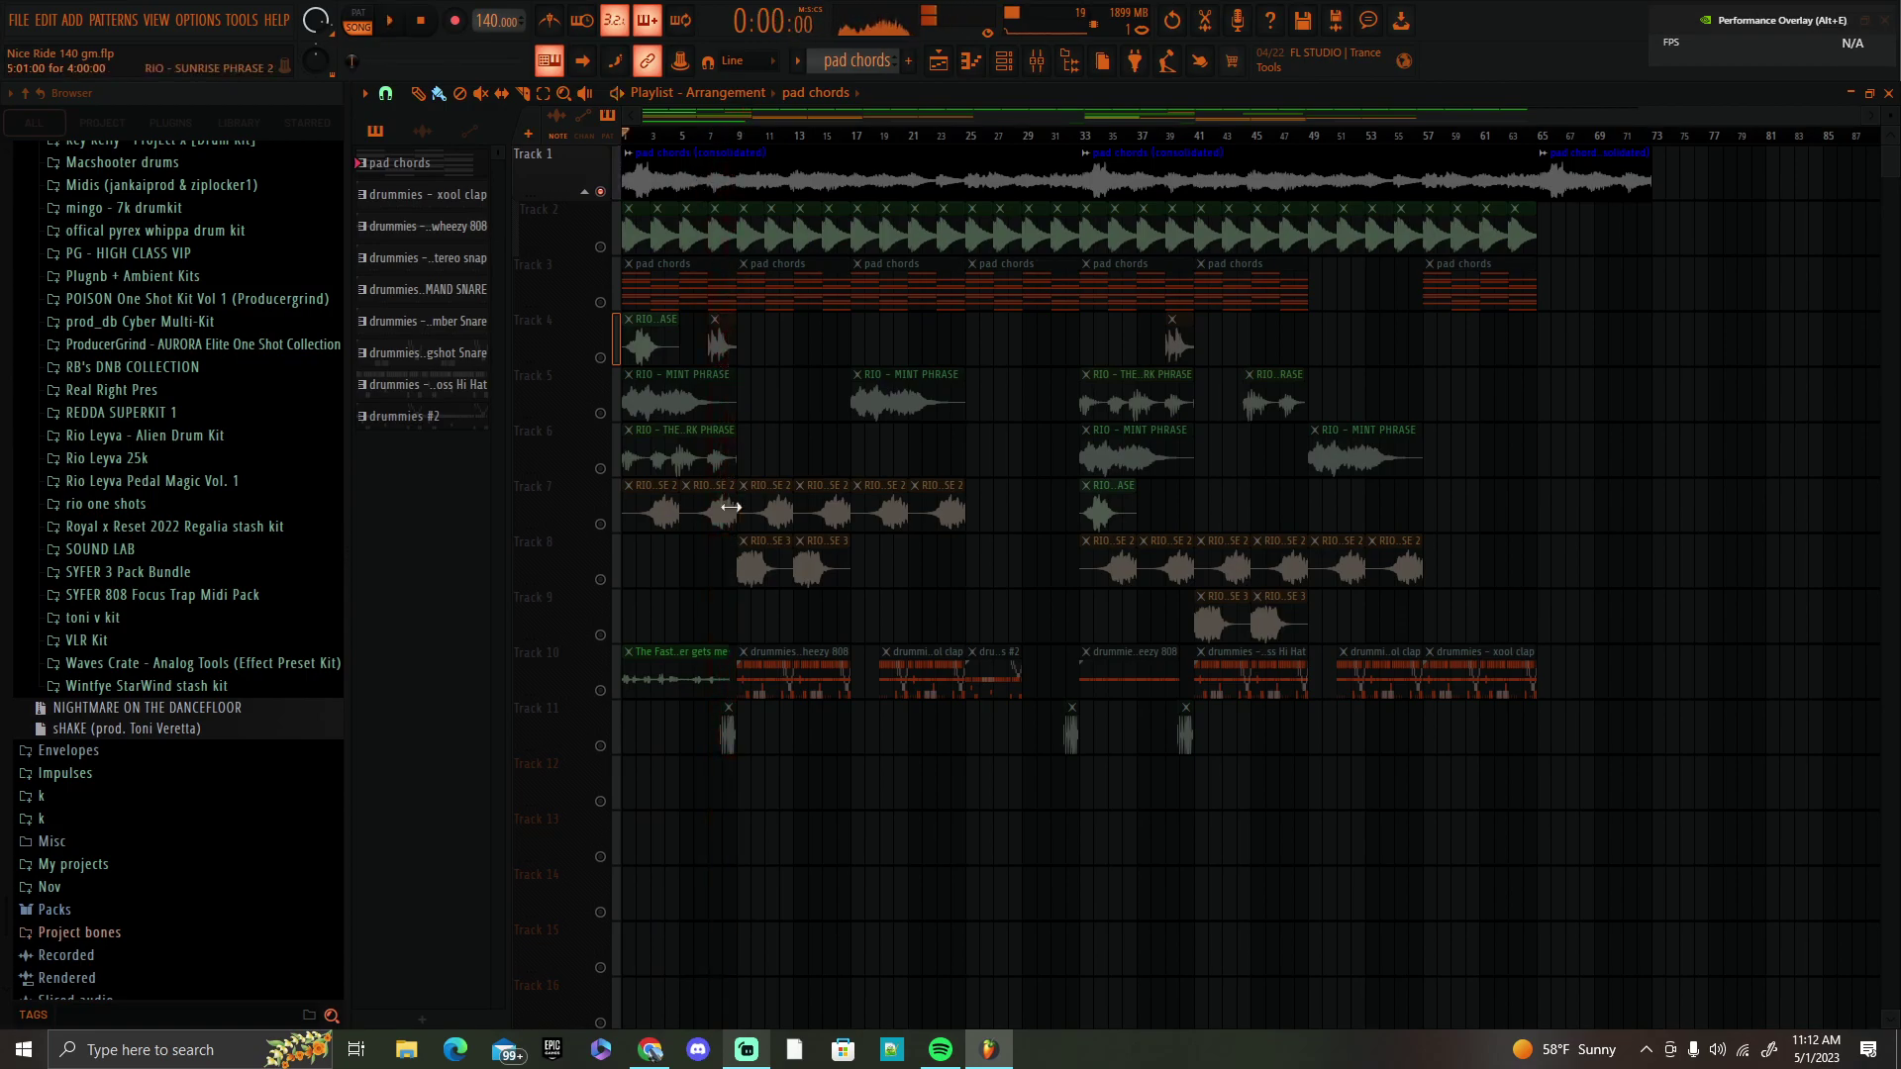
# Solo Track 10 and play its Fast & The Furious Tokyo Drift vocal clip from the start.
pyautogui.click(601, 692)
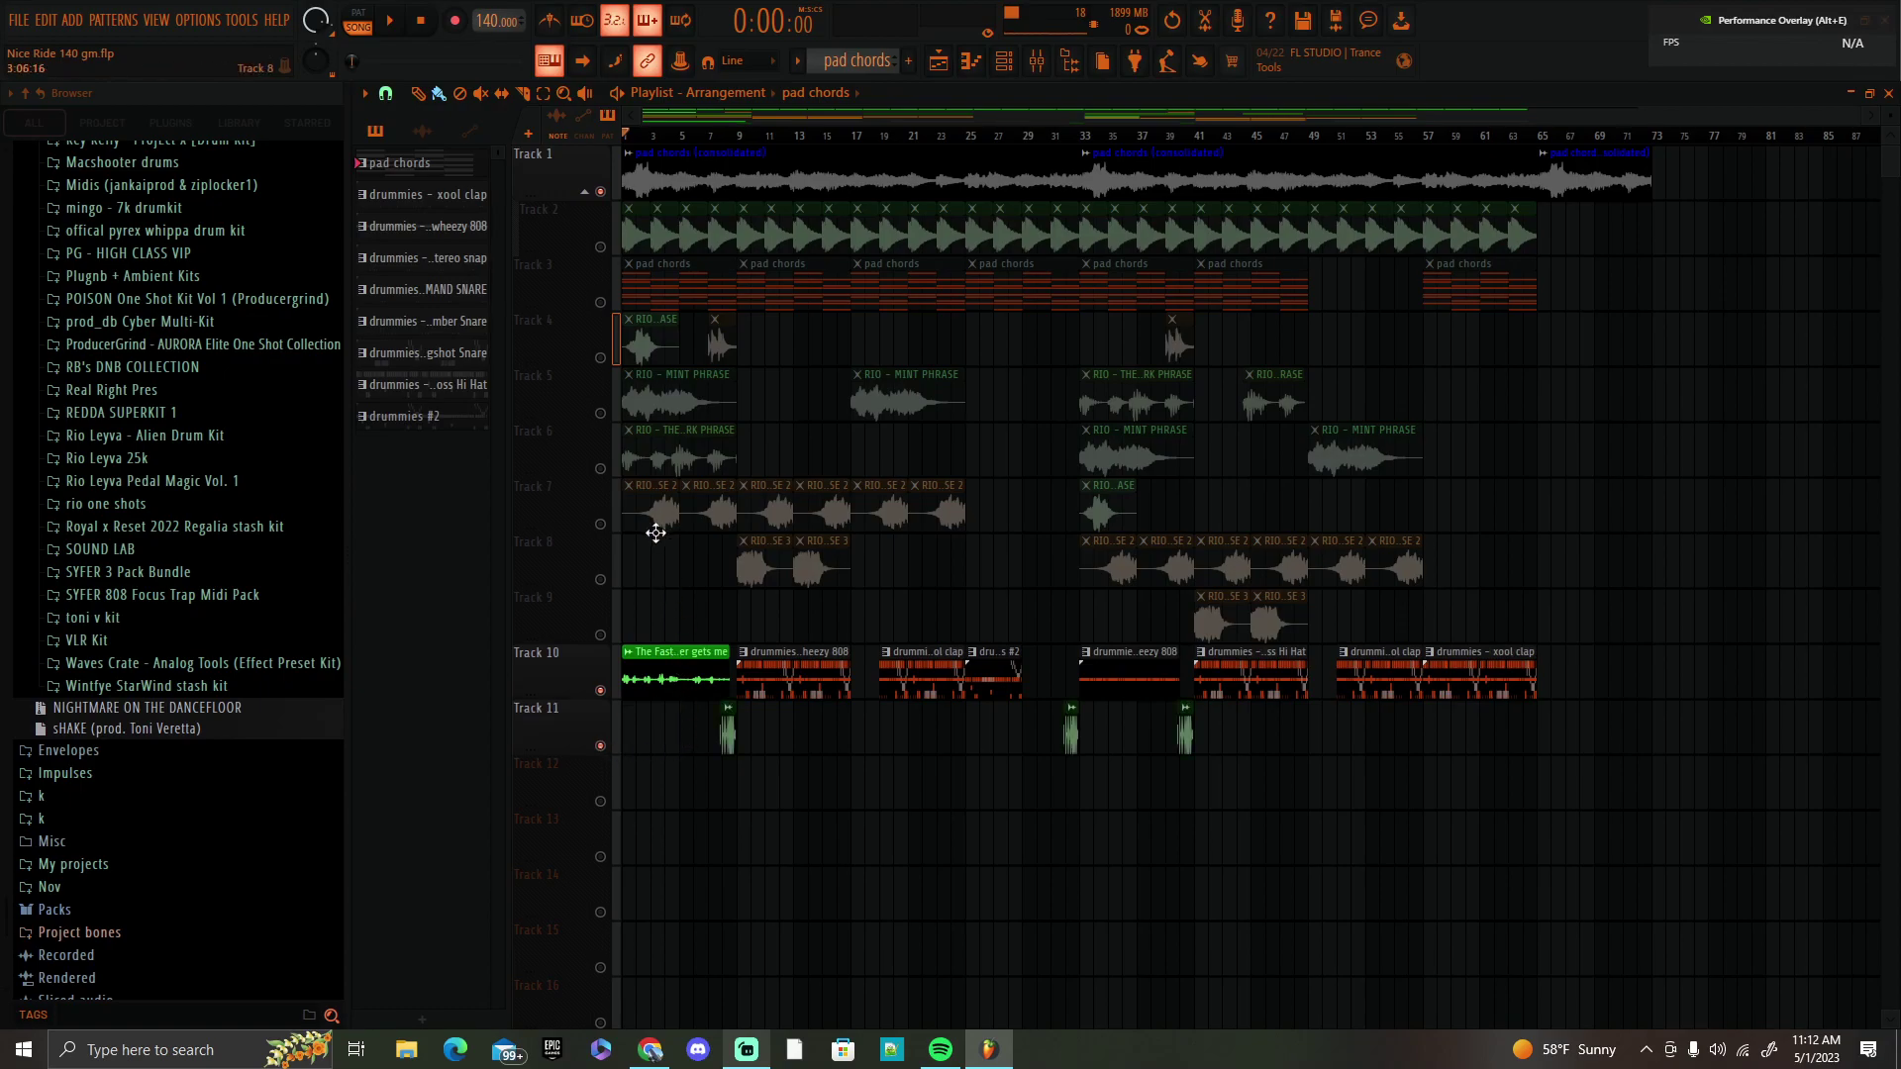
pyautogui.rightClick(601, 691)
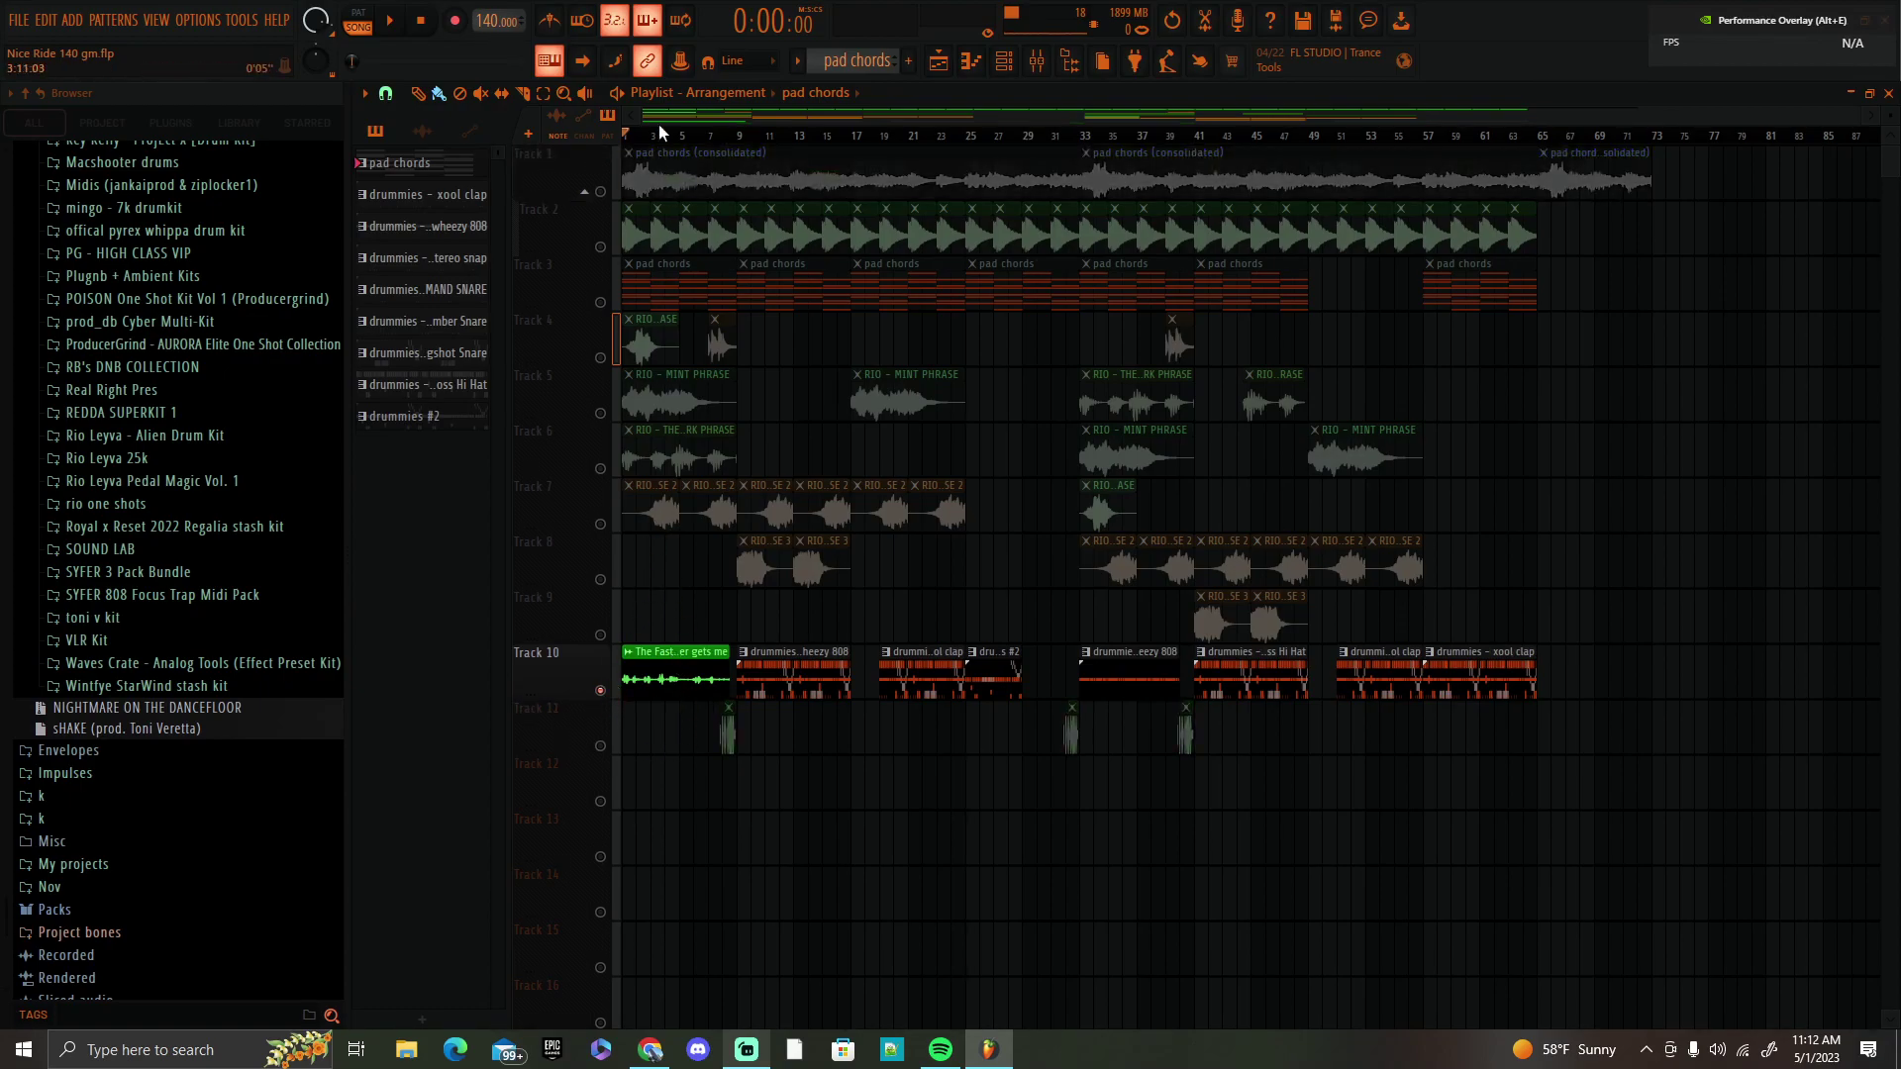
pyautogui.scroll(5, 660, 142)
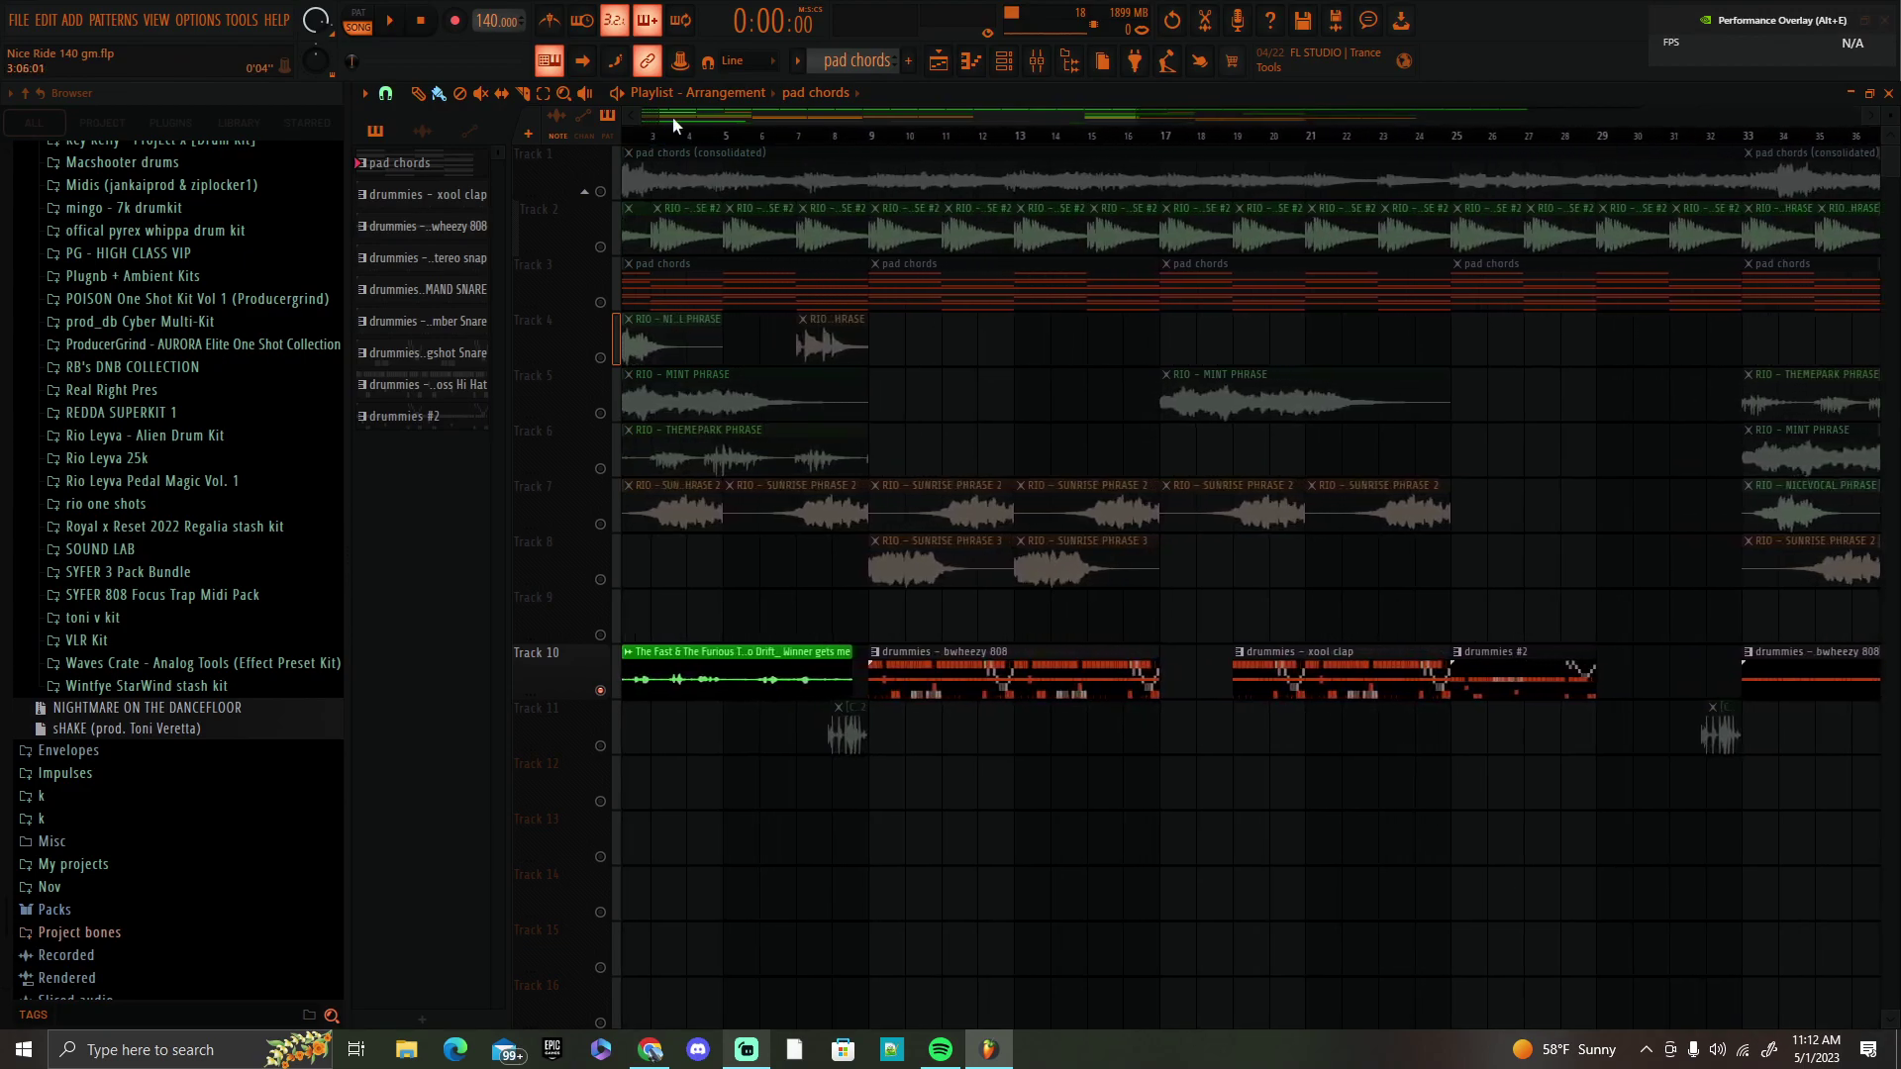
pyautogui.press('space')
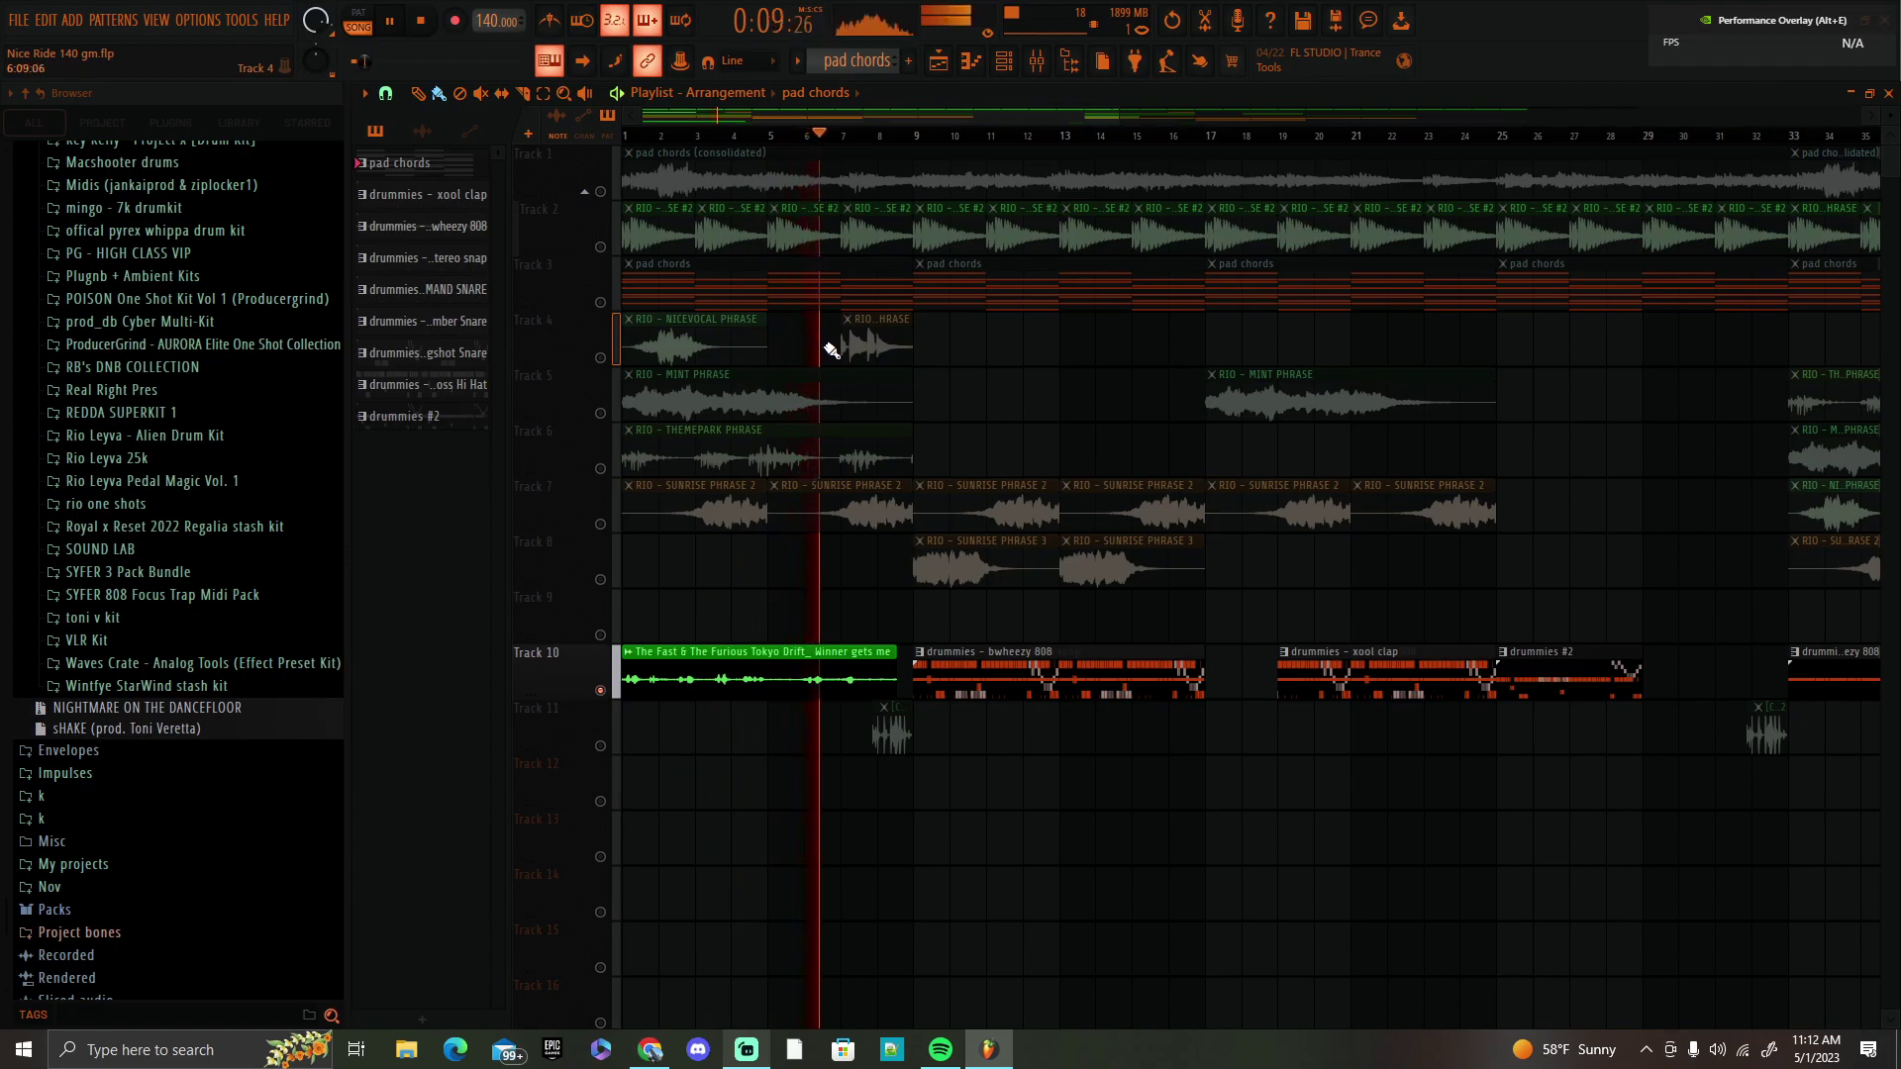
pyautogui.press('space')
# Leave only Track 11 unmuted and audition its [CRY] FILL 2 clip with playback starting at bar 7.
pyautogui.click(602, 749)
pyautogui.click(602, 692)
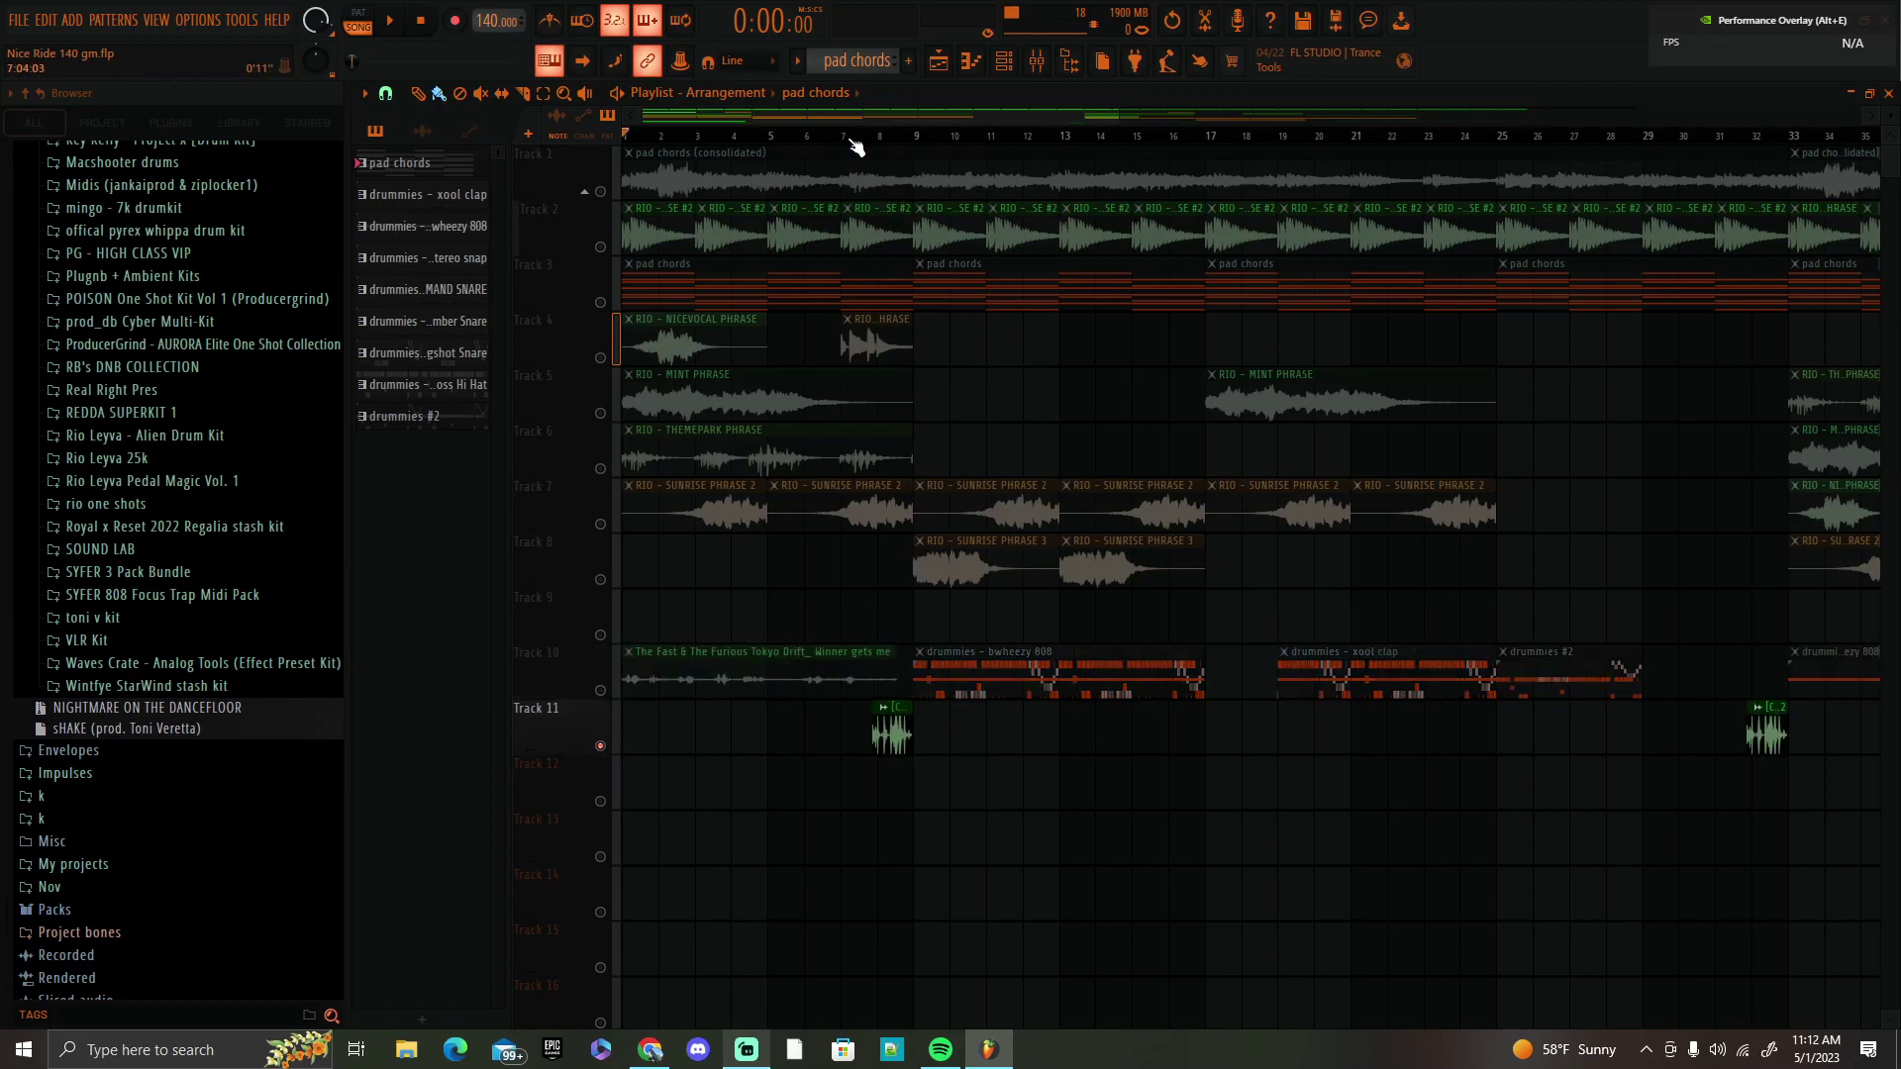
pyautogui.moveTo(850, 136); pyautogui.dragTo(981, 147)
pyautogui.press('space')
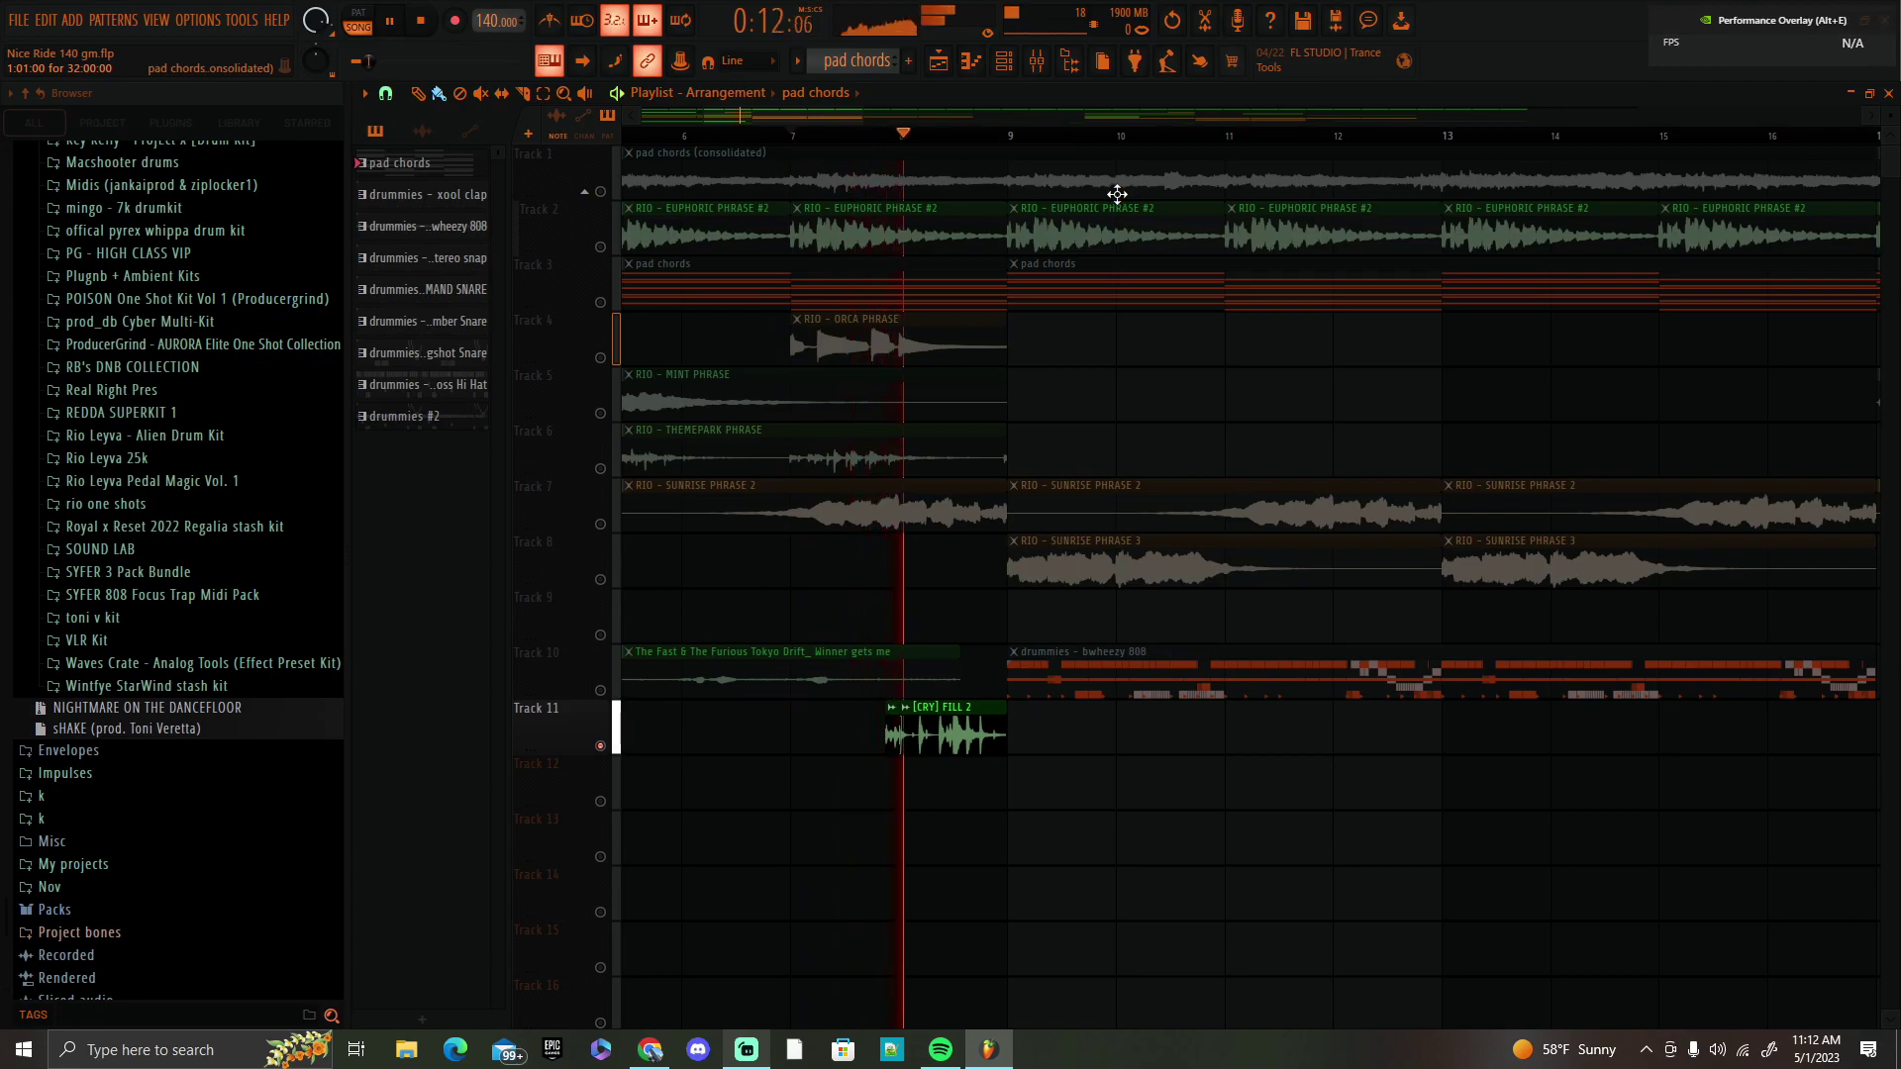
pyautogui.press('space')
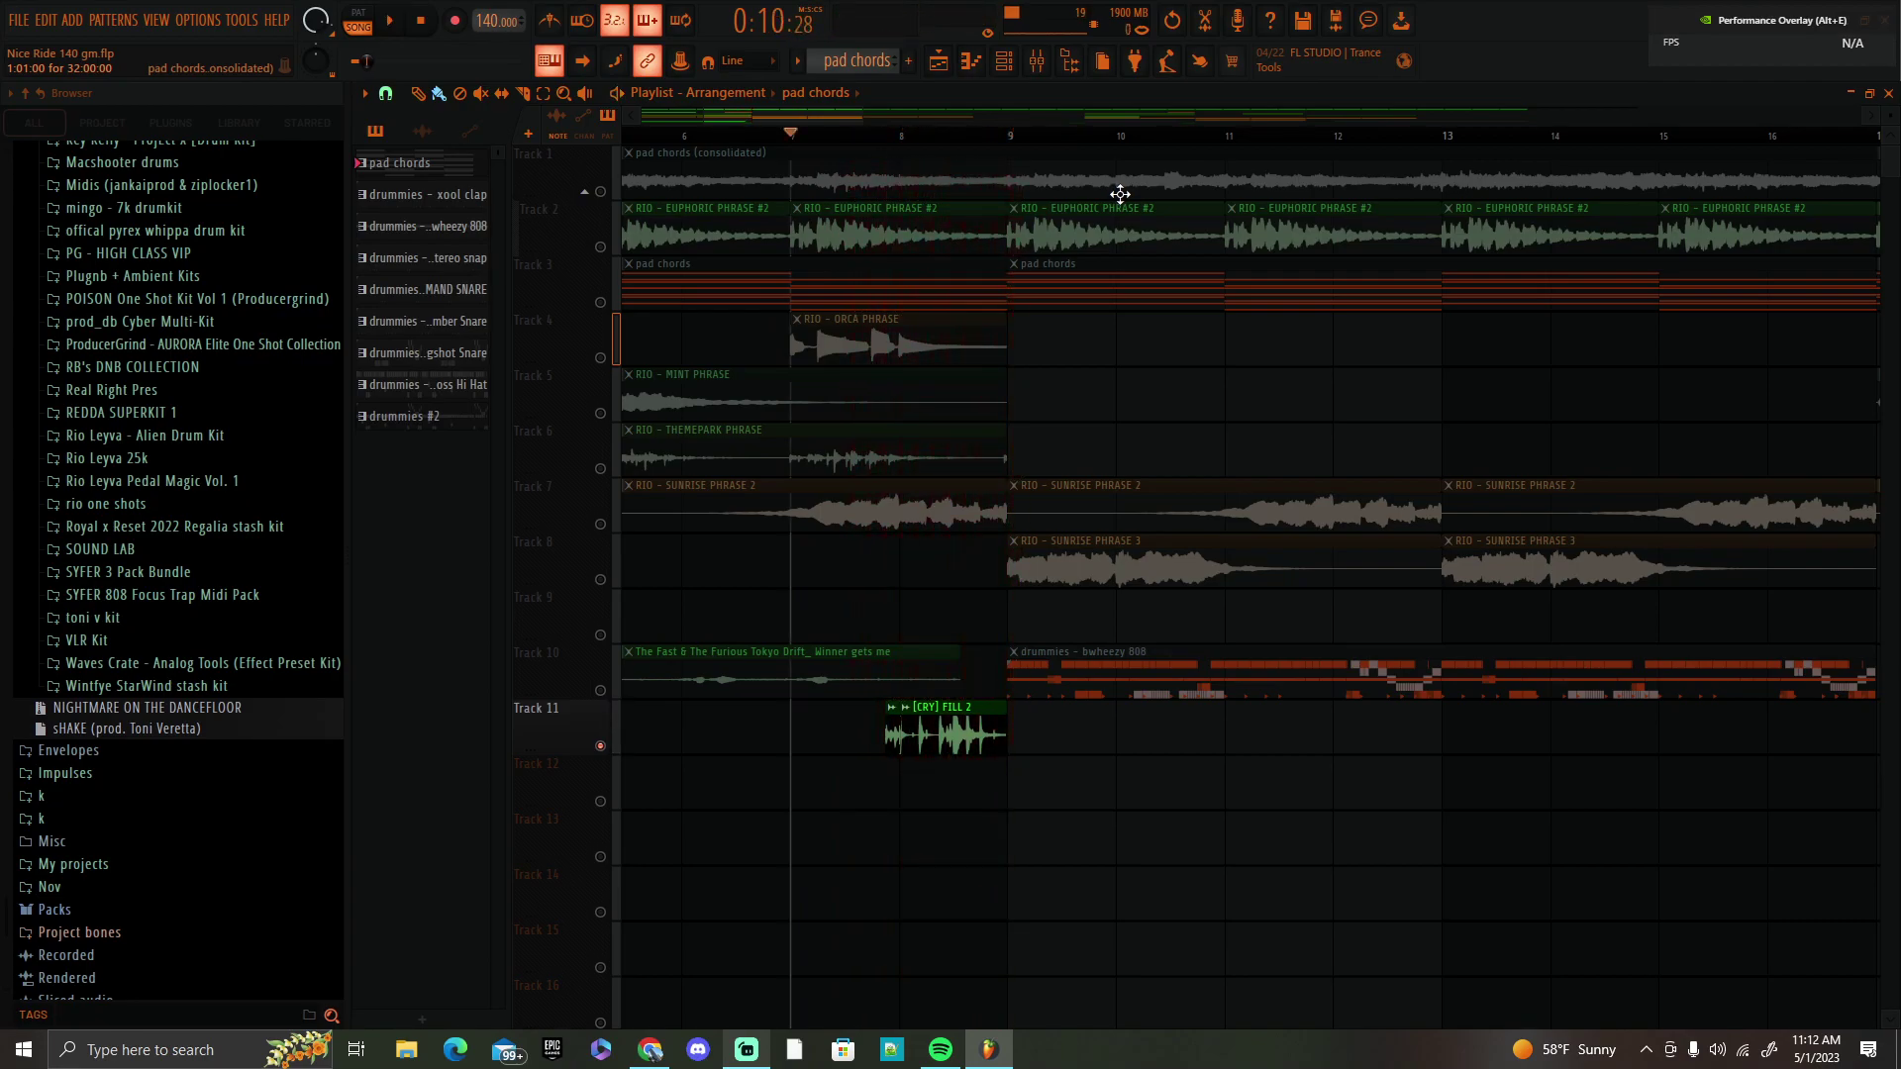
# Unmute Track 10 alongside Track 11 and play the drum patterns from bar 9.
pyautogui.click(914, 650)
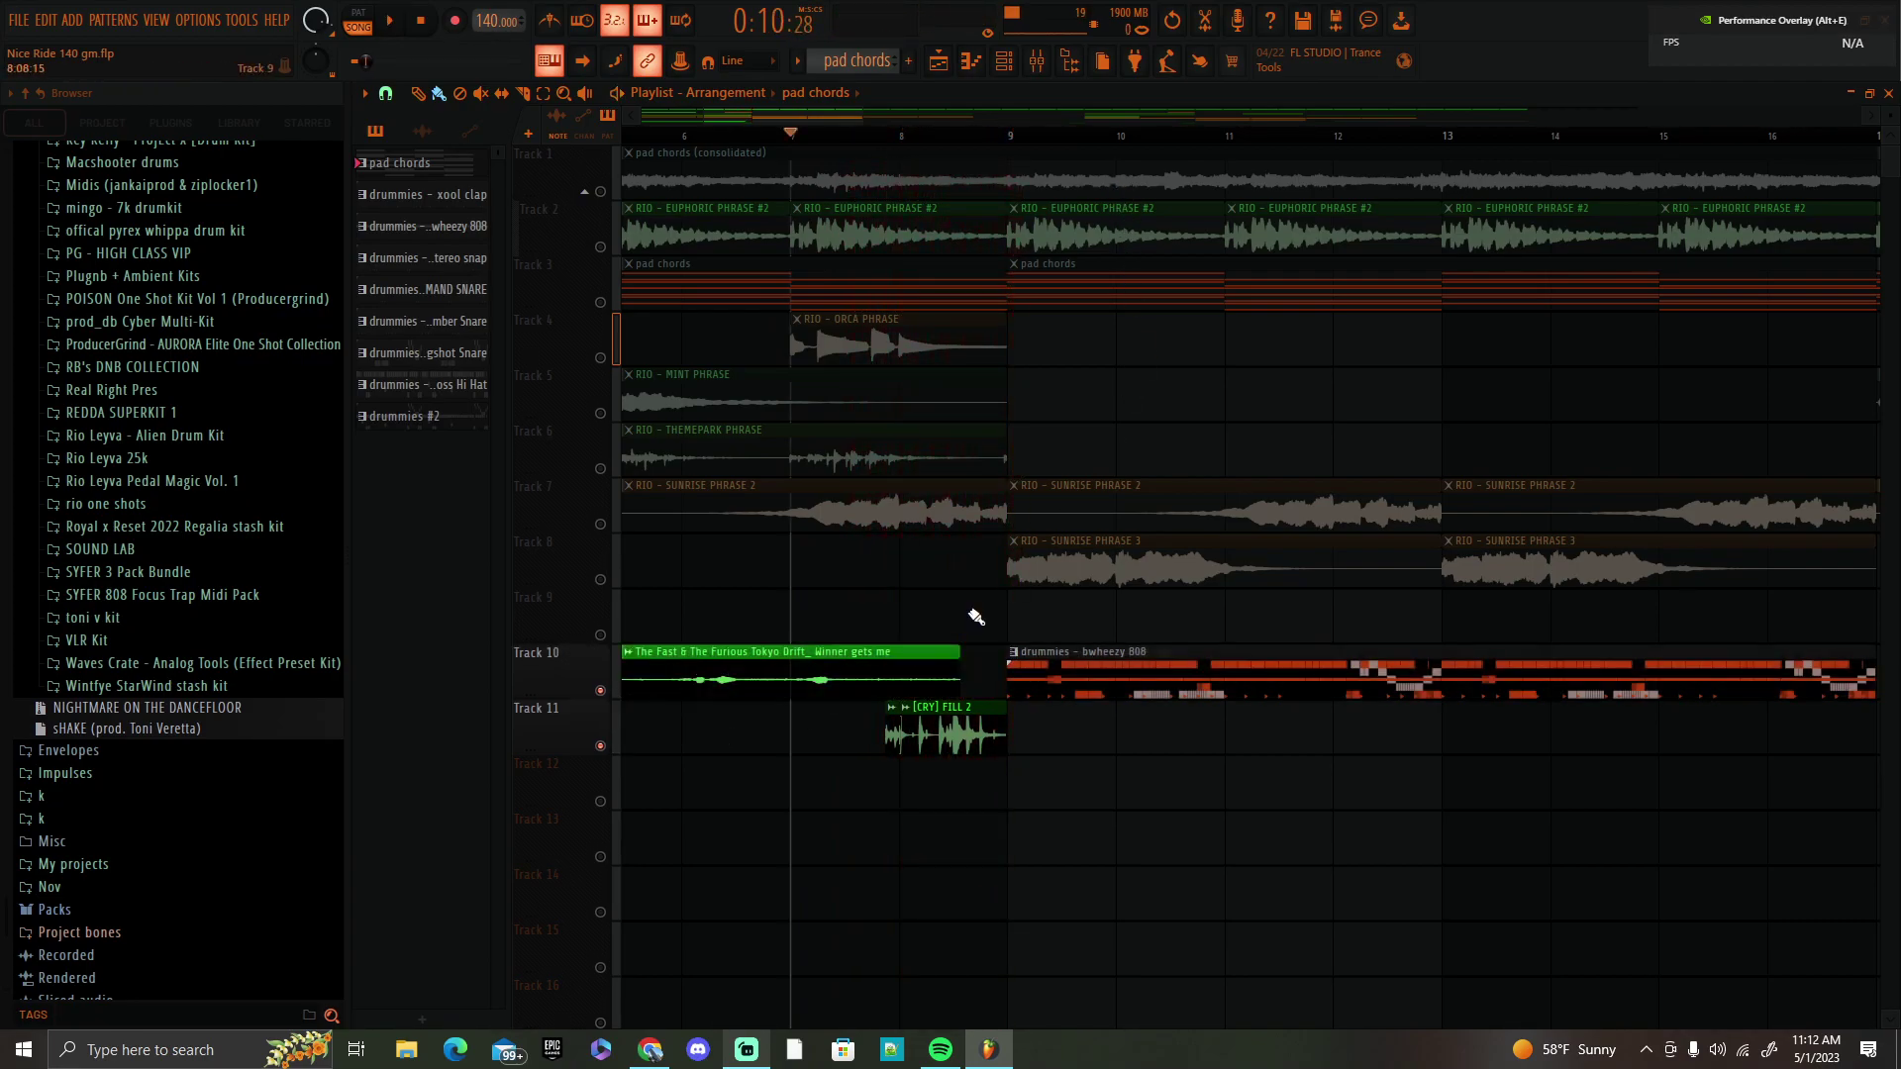
pyautogui.click(1010, 137)
pyautogui.scroll(-5, 1014, 140)
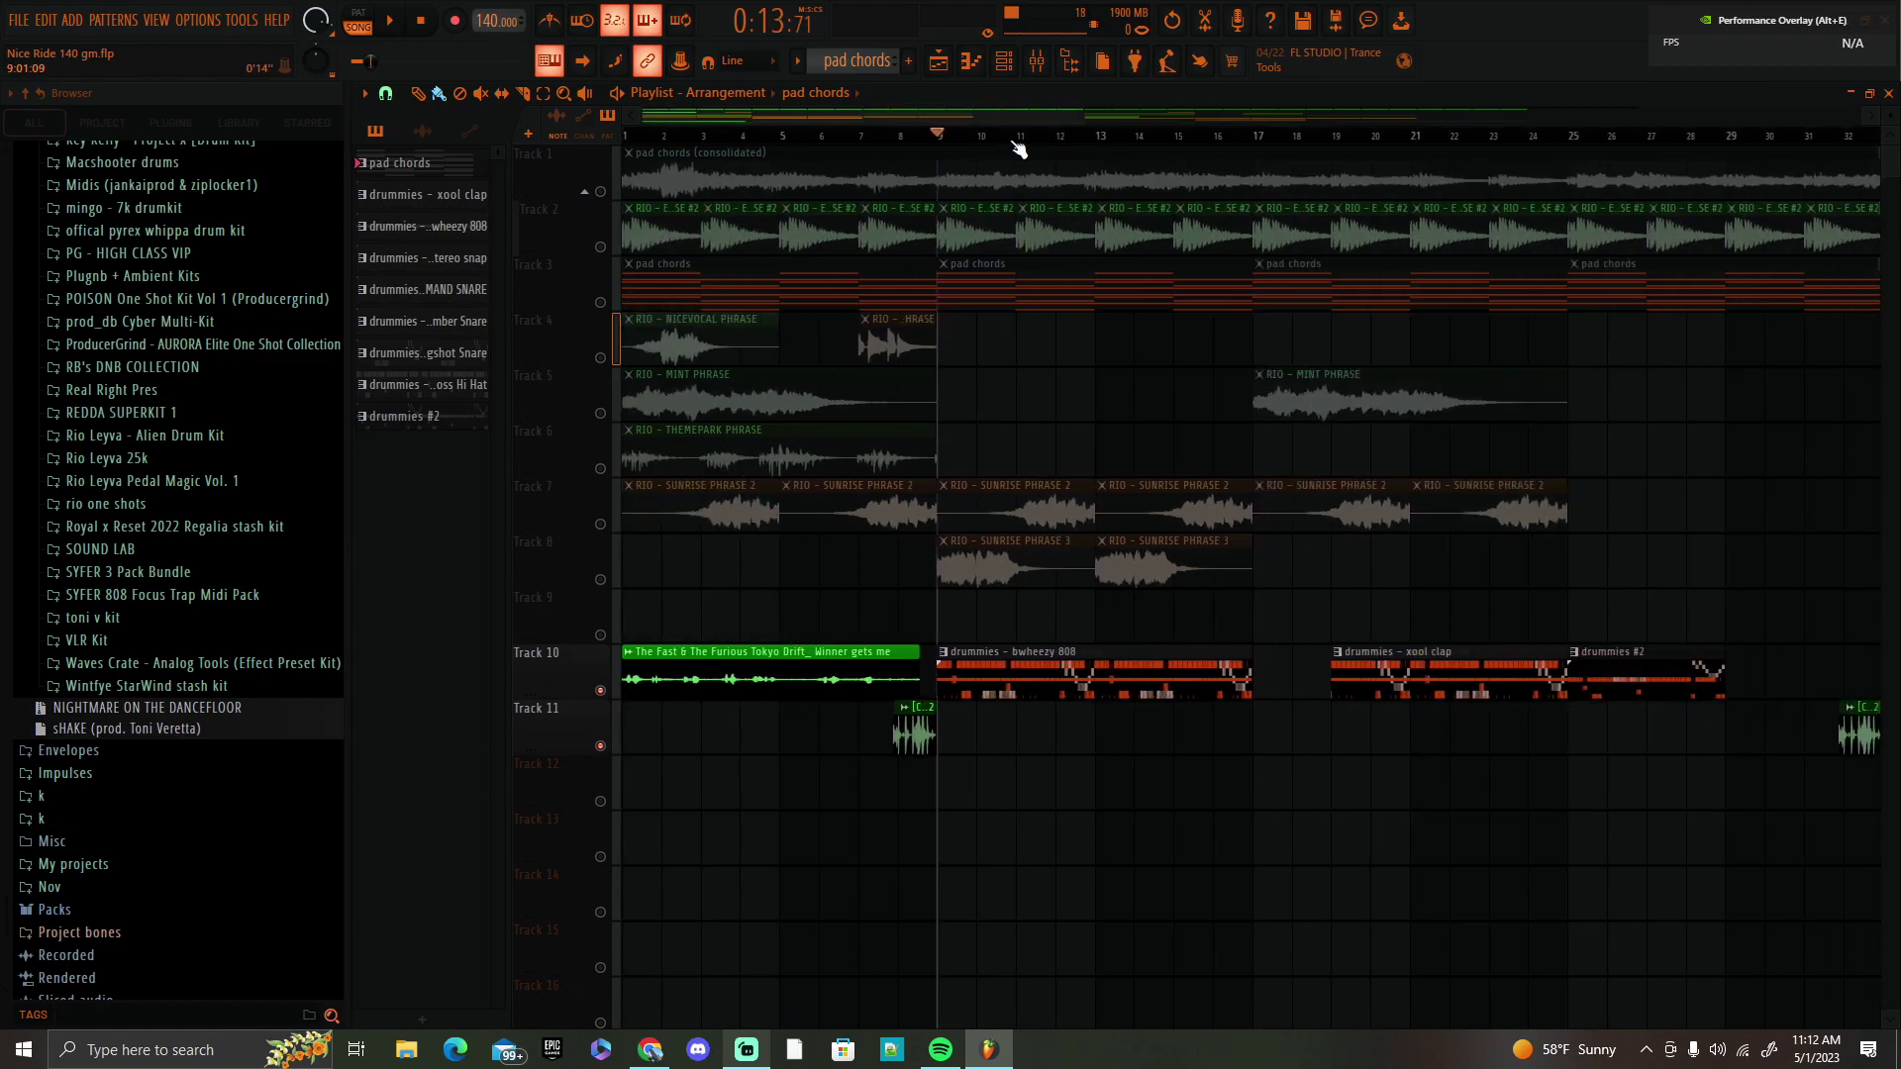
pyautogui.press('space')
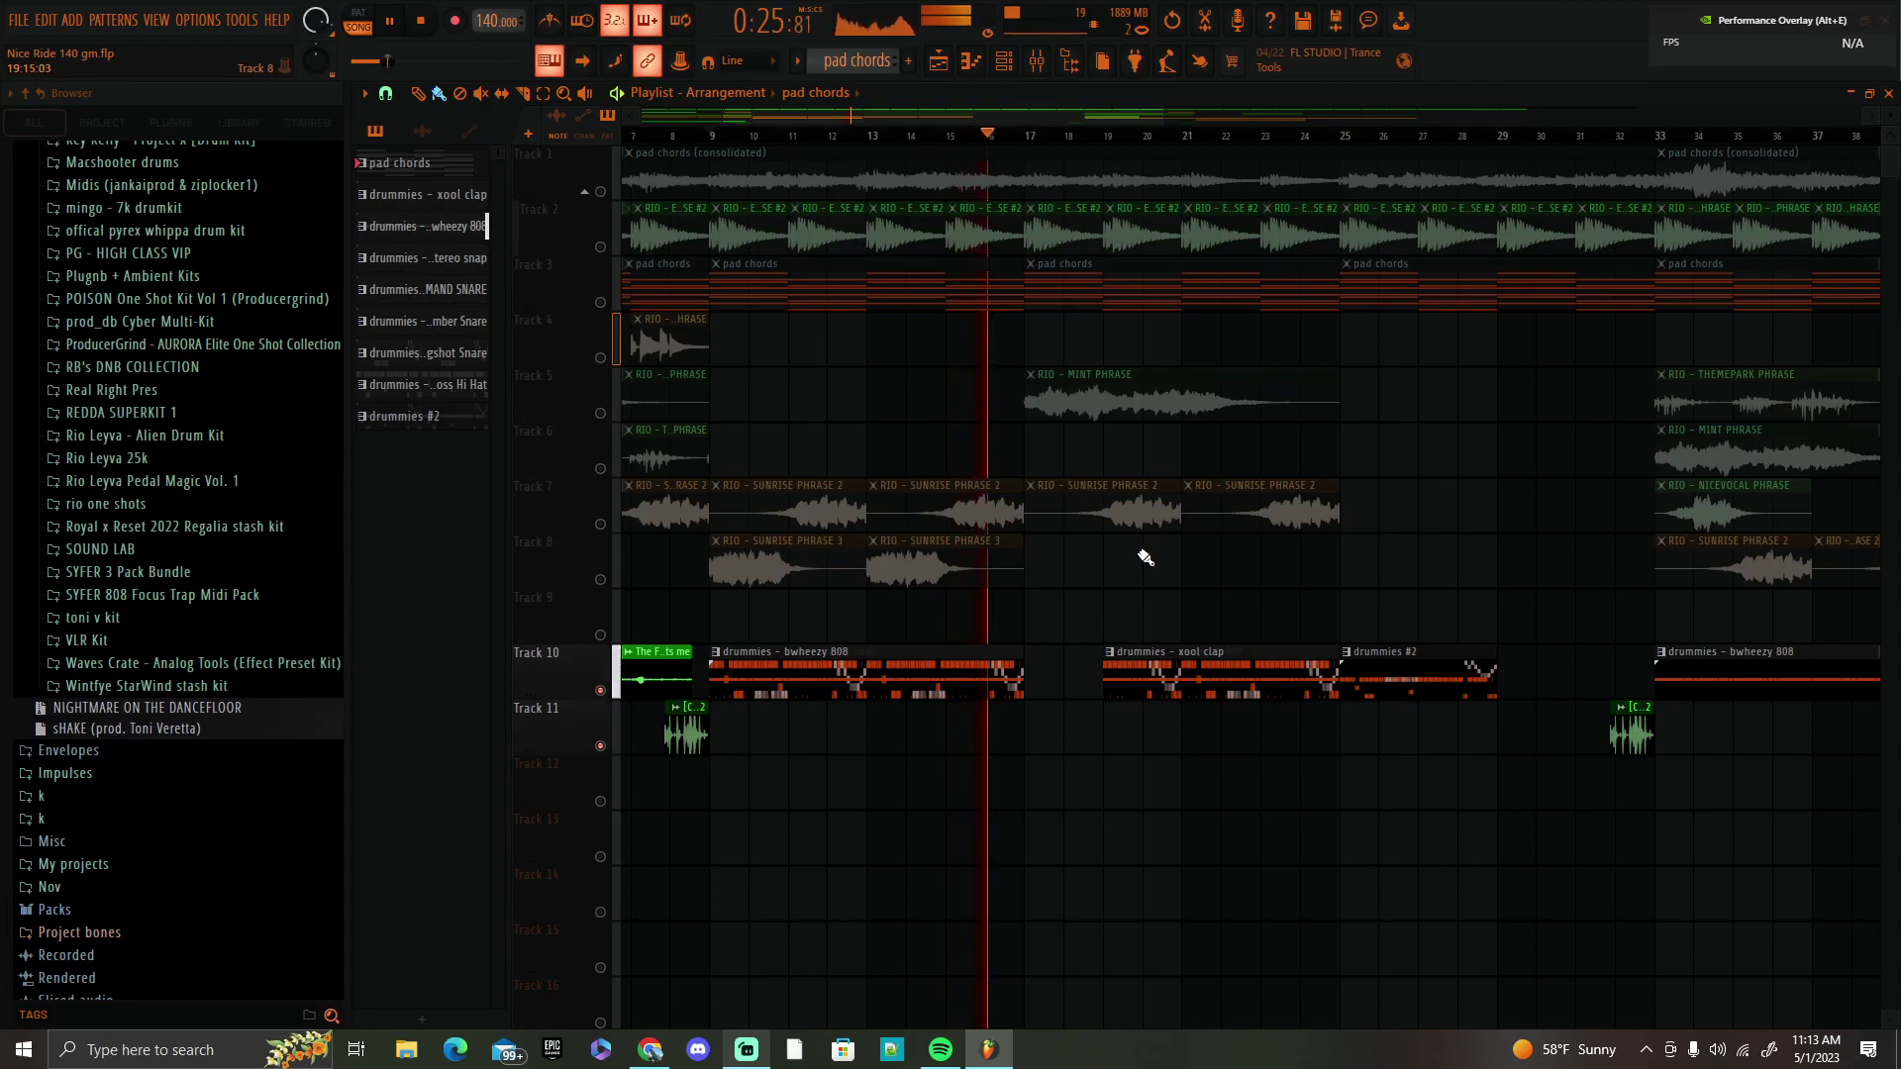
pyautogui.press('space')
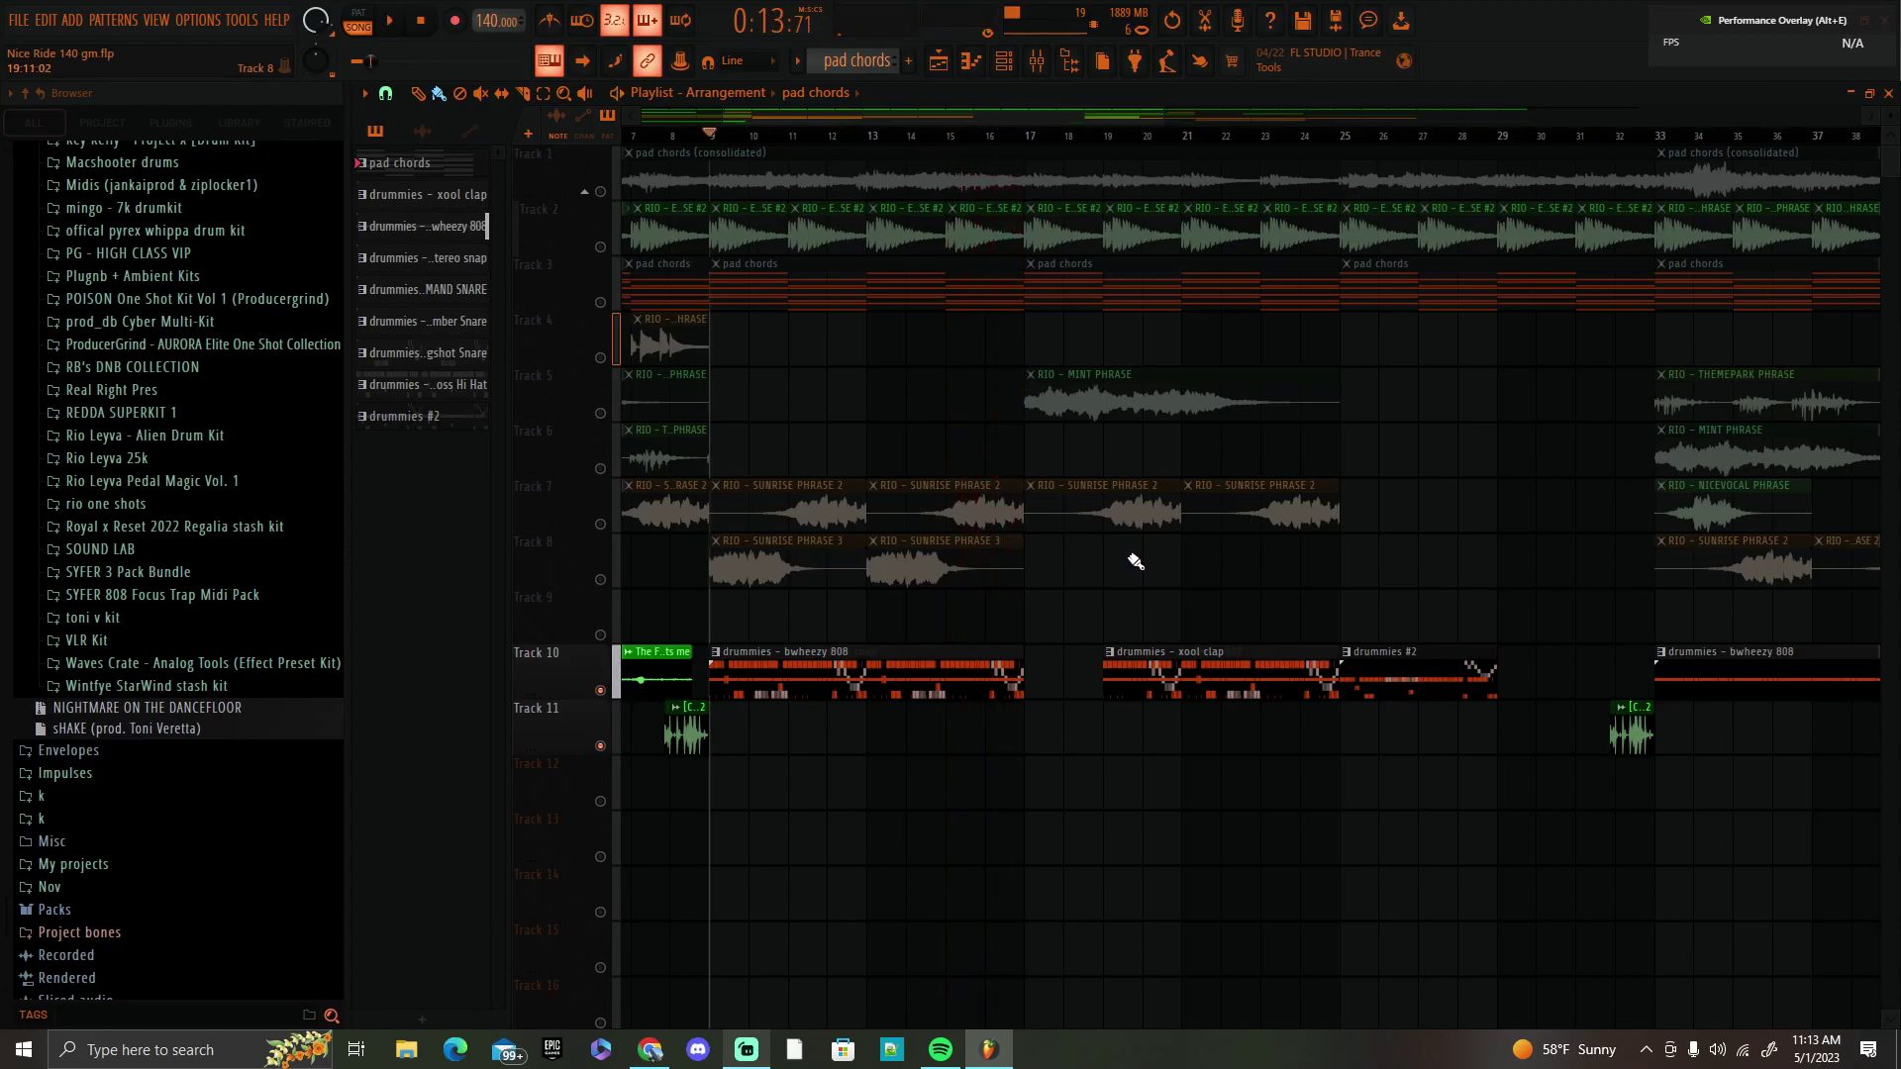
# Open the drummies xool clap pattern in the piano roll, play its notes, and return to the playlist.
pyautogui.doubleClick(399, 202)
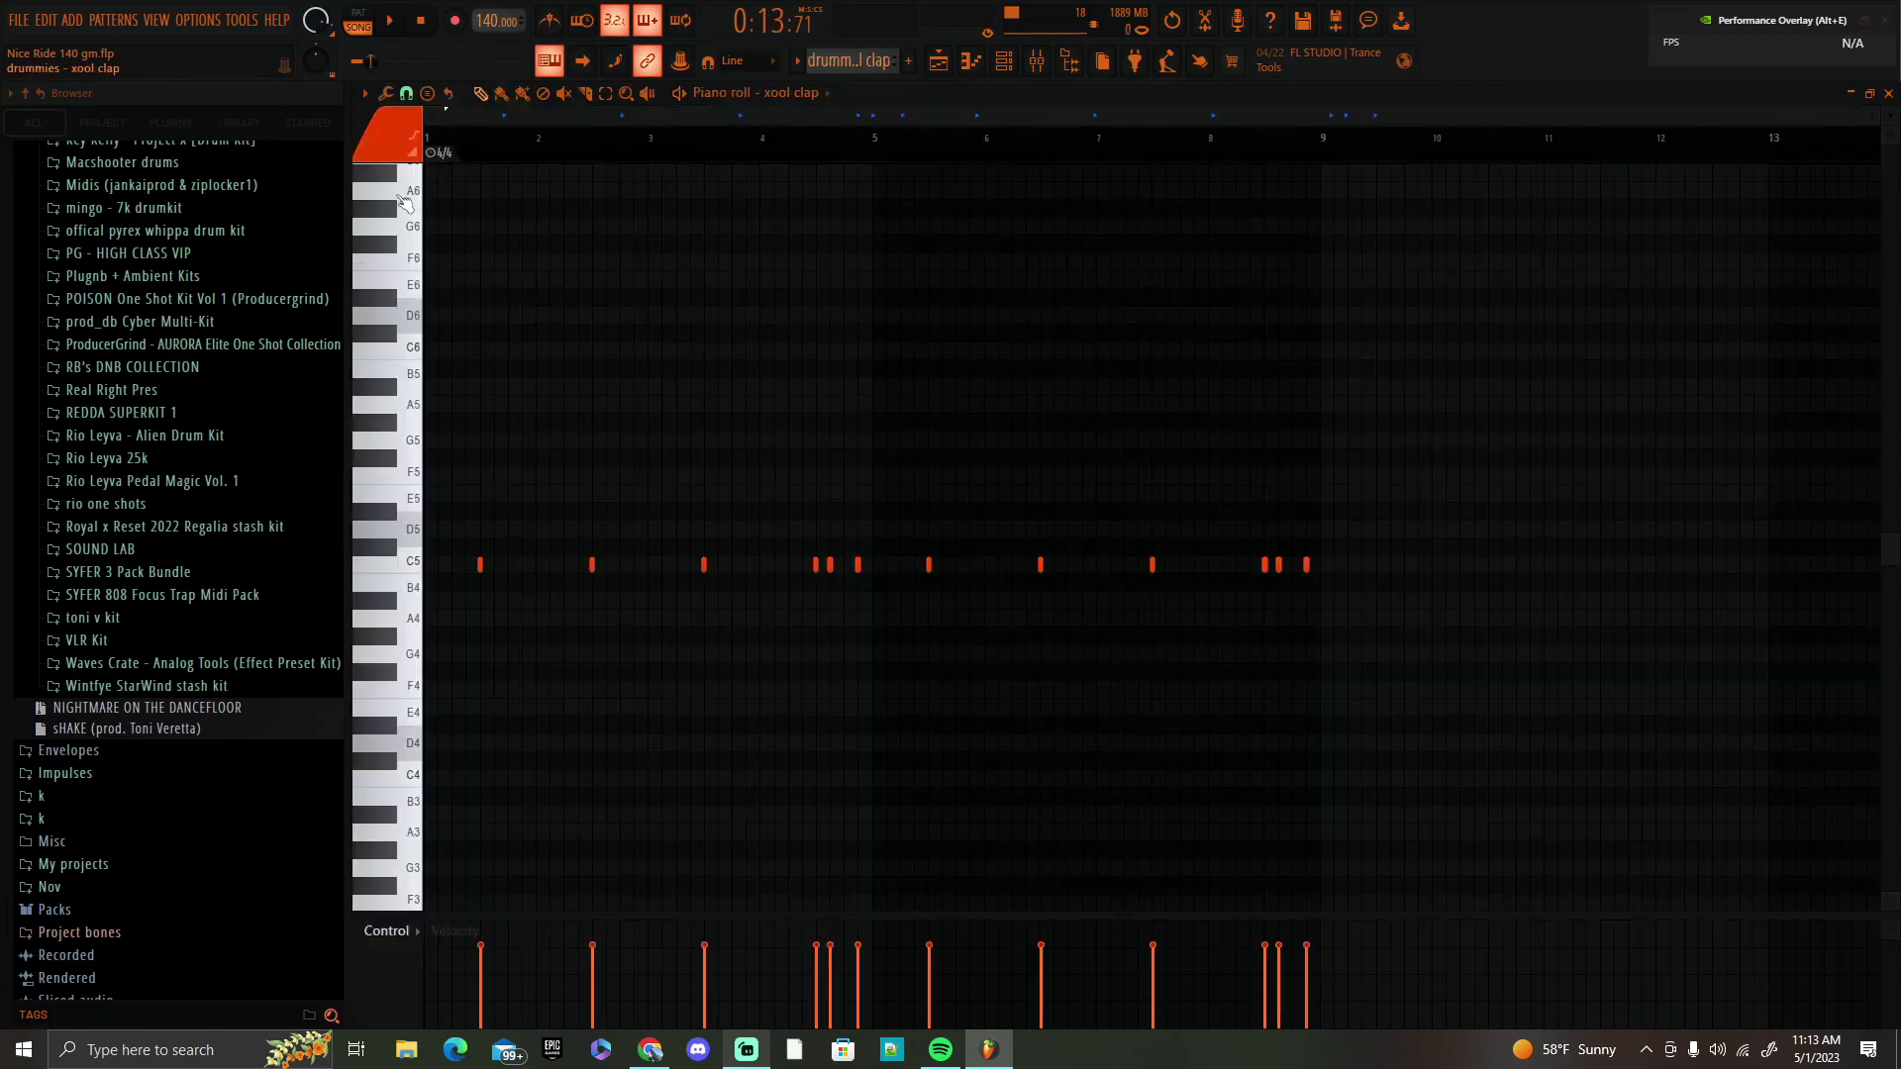
pyautogui.press('space')
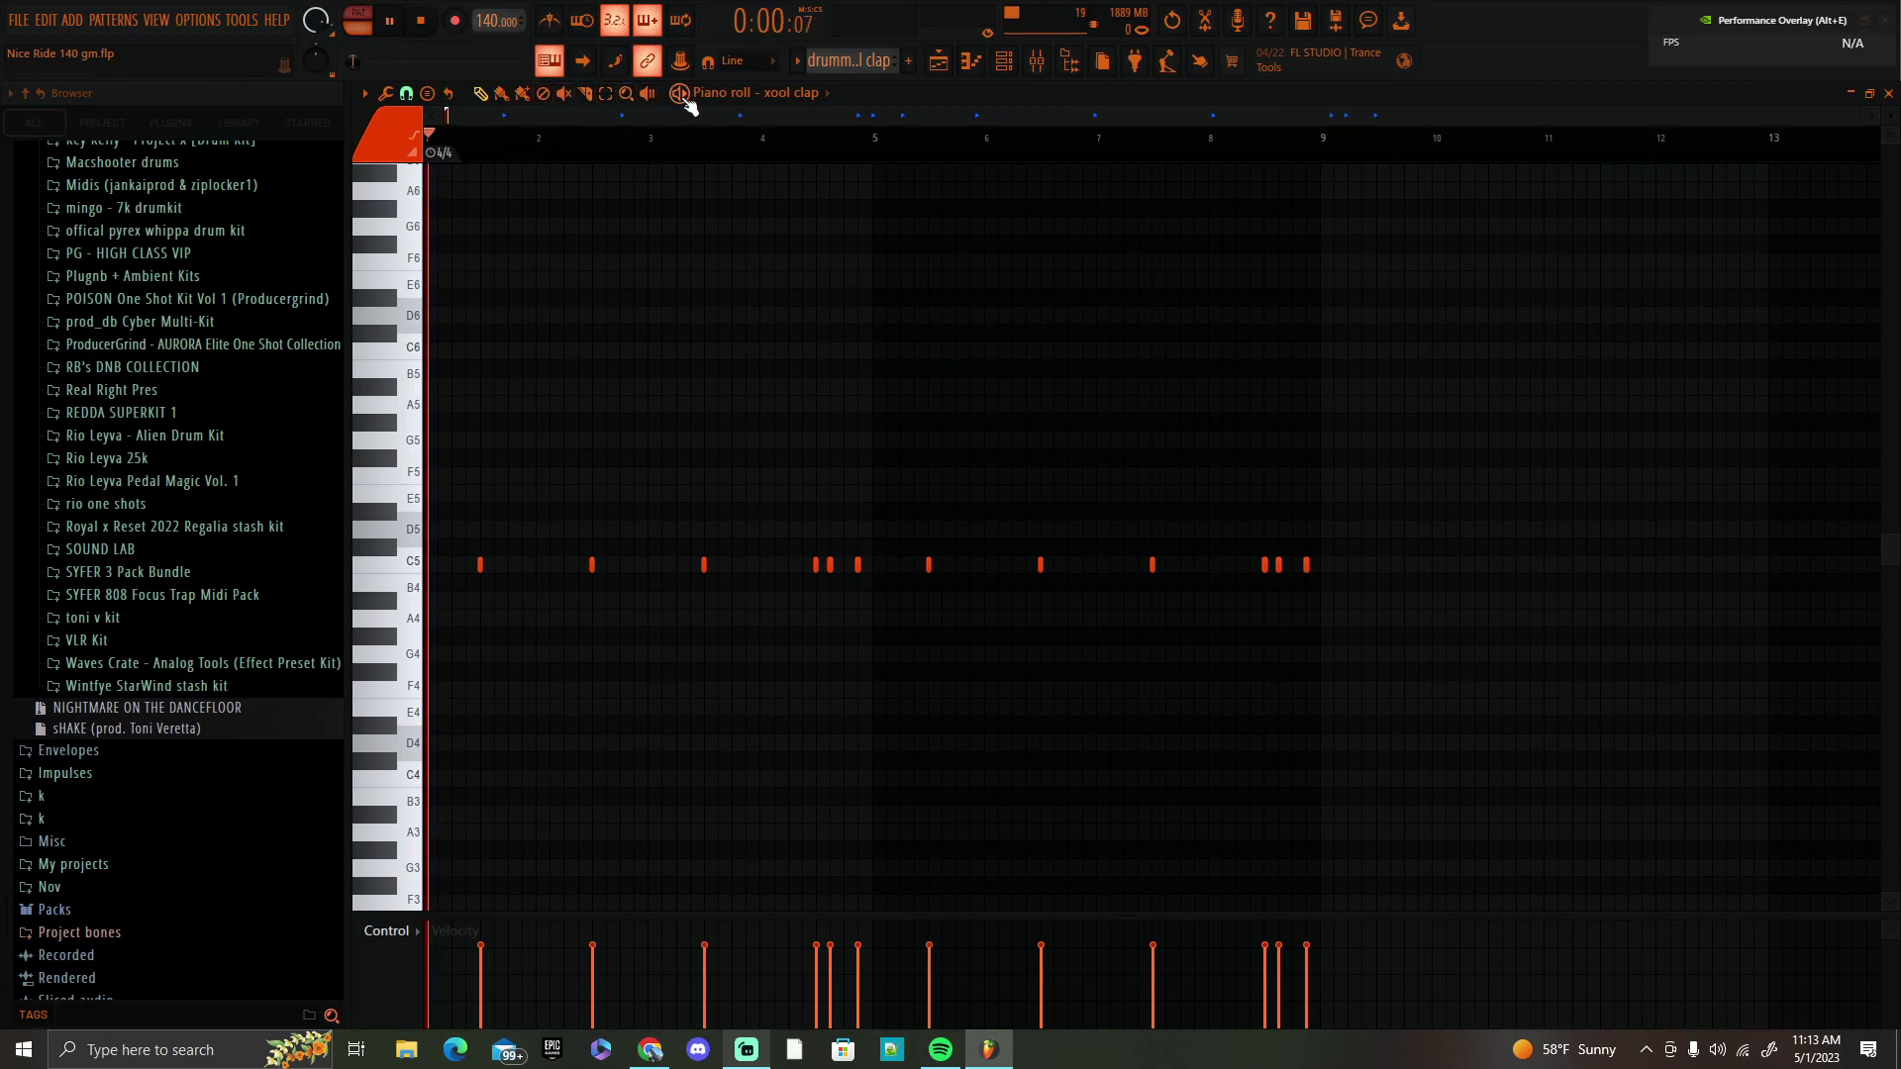
pyautogui.click(792, 148)
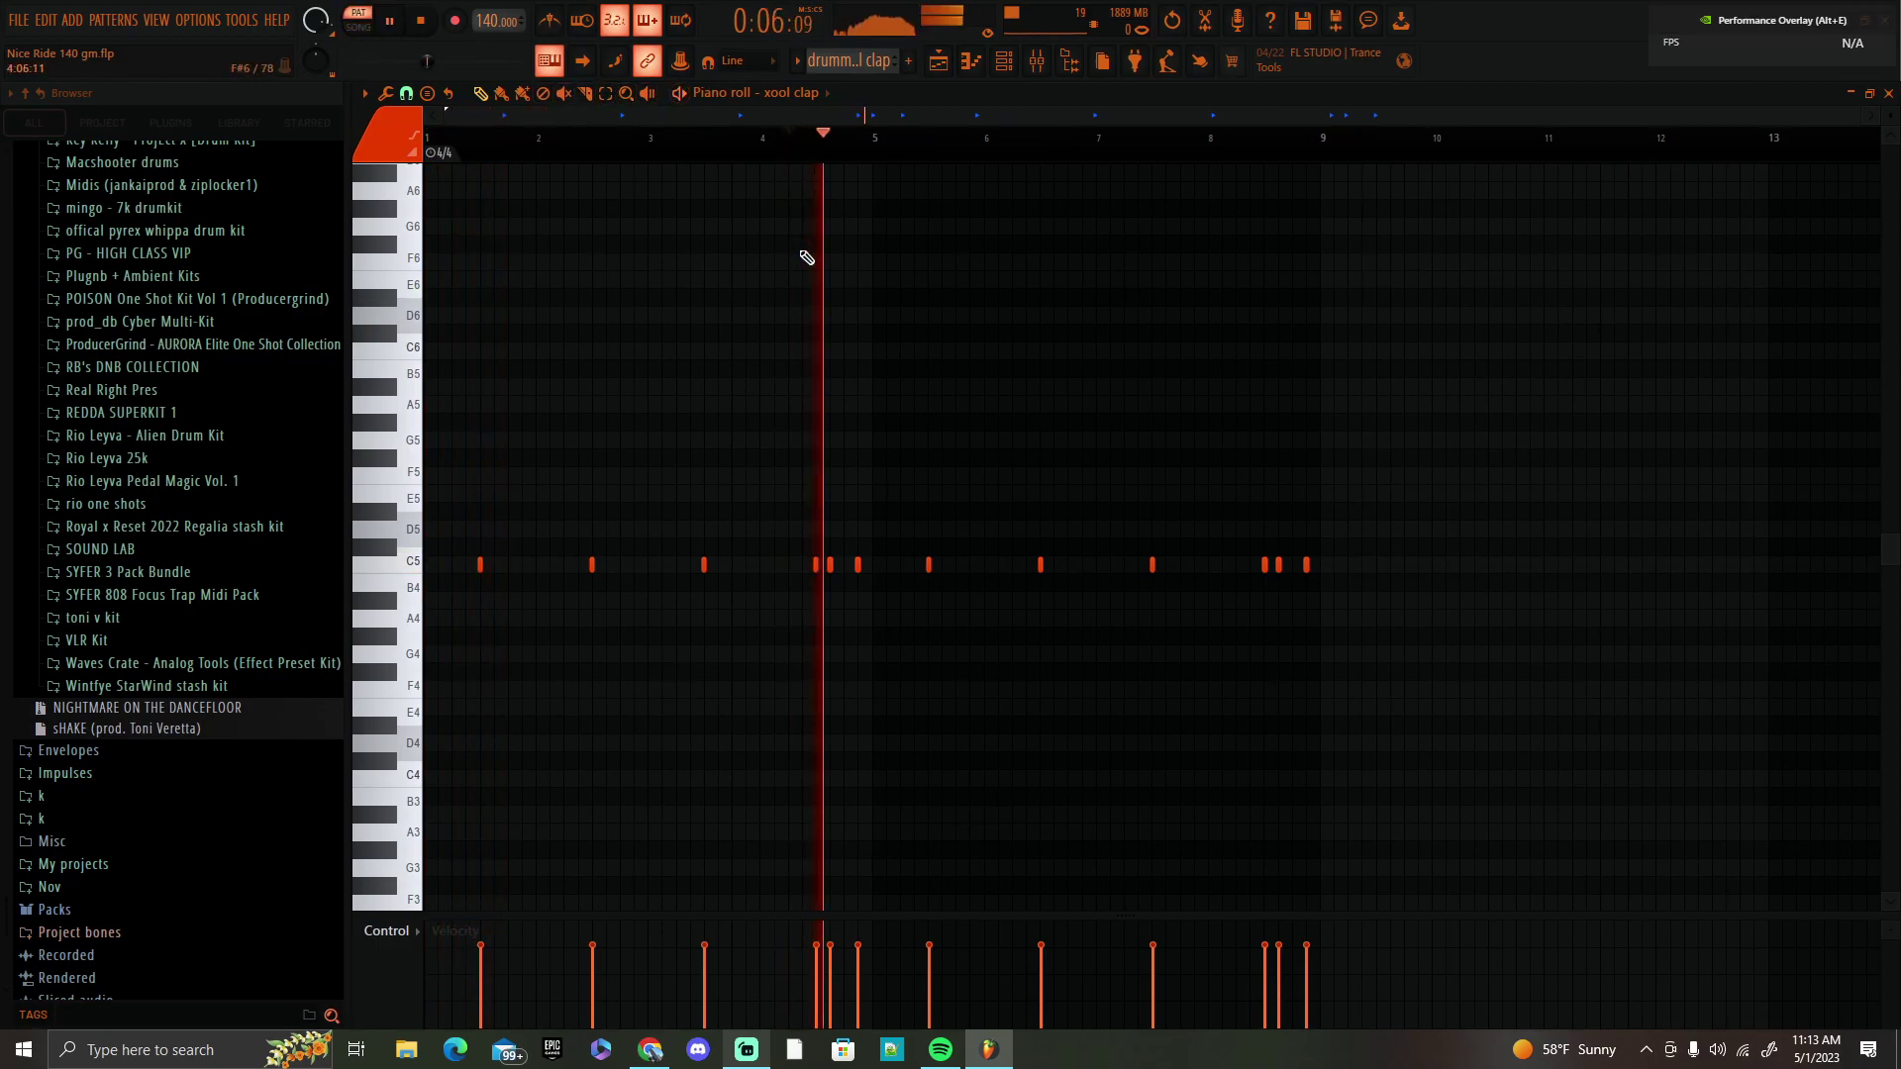
pyautogui.press('space')
pyautogui.click(781, 93)
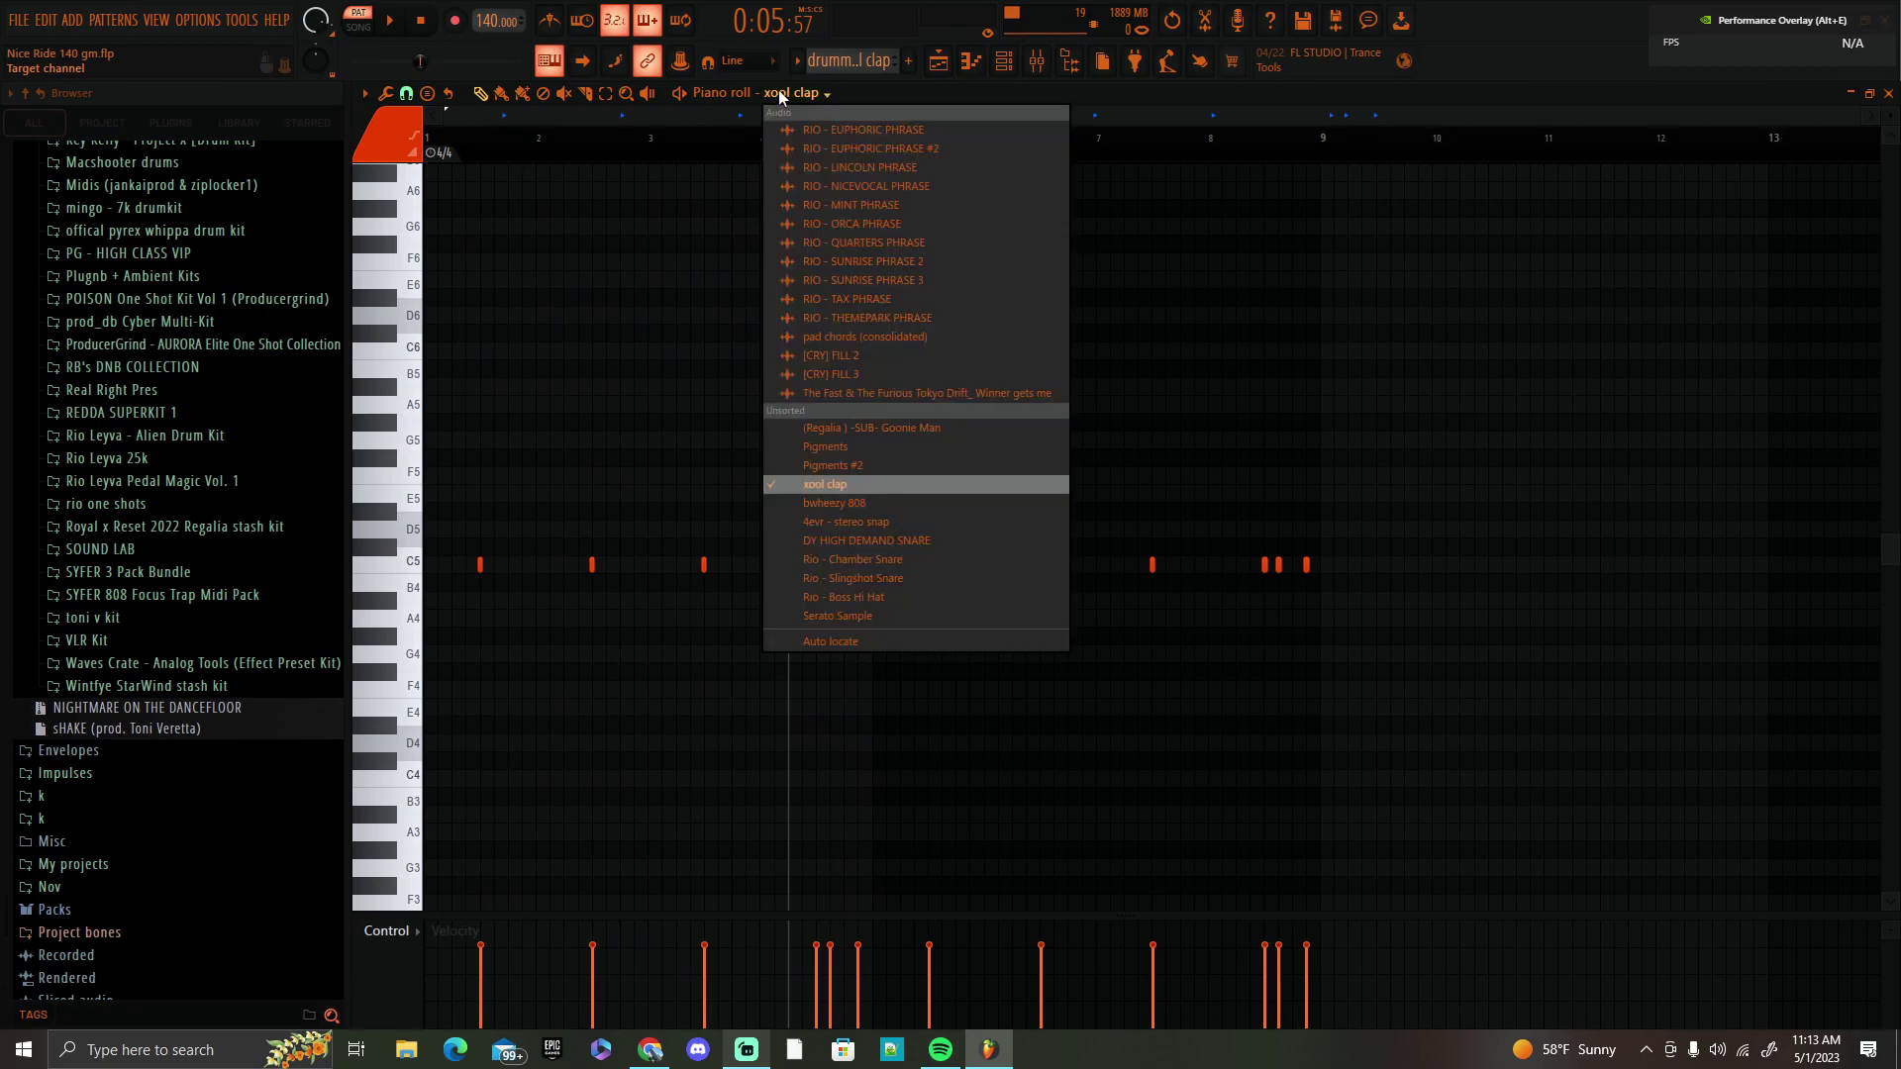
pyautogui.click(945, 65)
# Open the drummies bwheezy 808 pattern in the piano roll and play its notes.
pyautogui.doubleClick(480, 226)
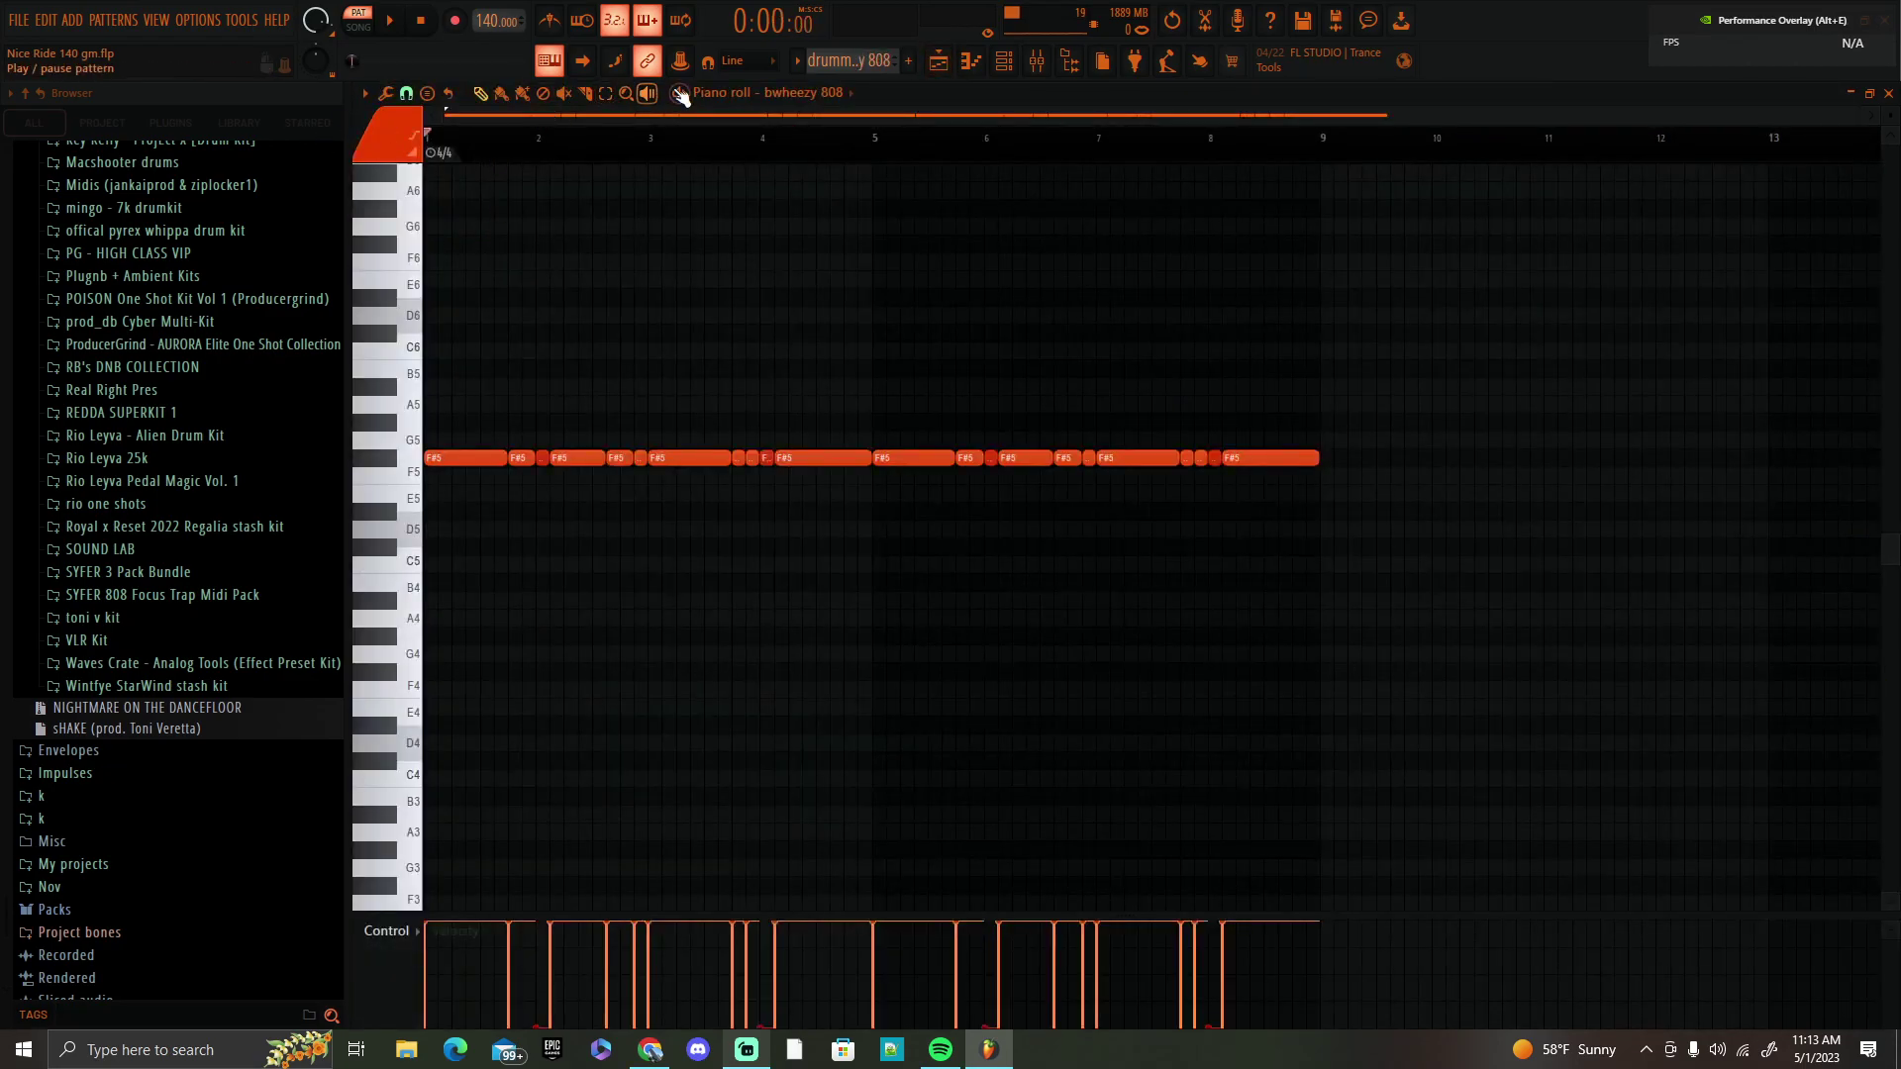
pyautogui.press('space')
pyautogui.scroll(1, 814, 228)
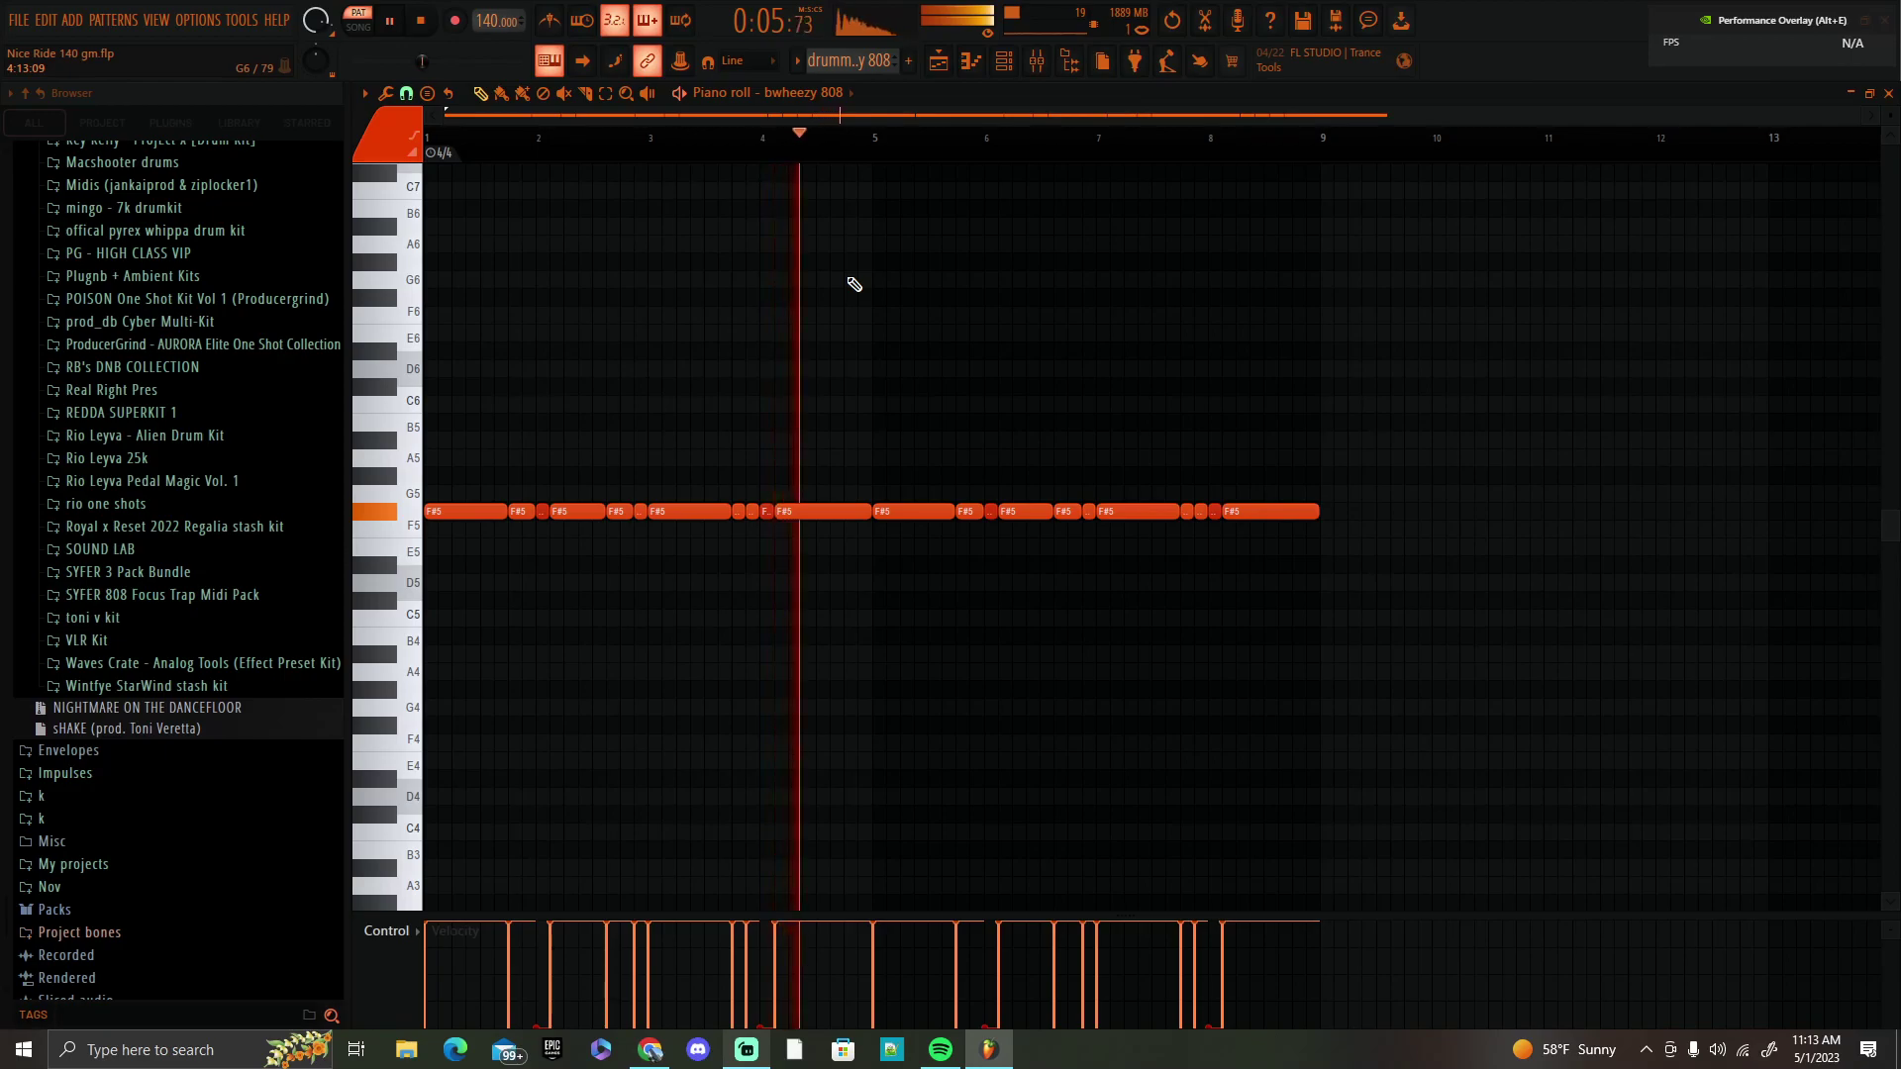
pyautogui.press('space')
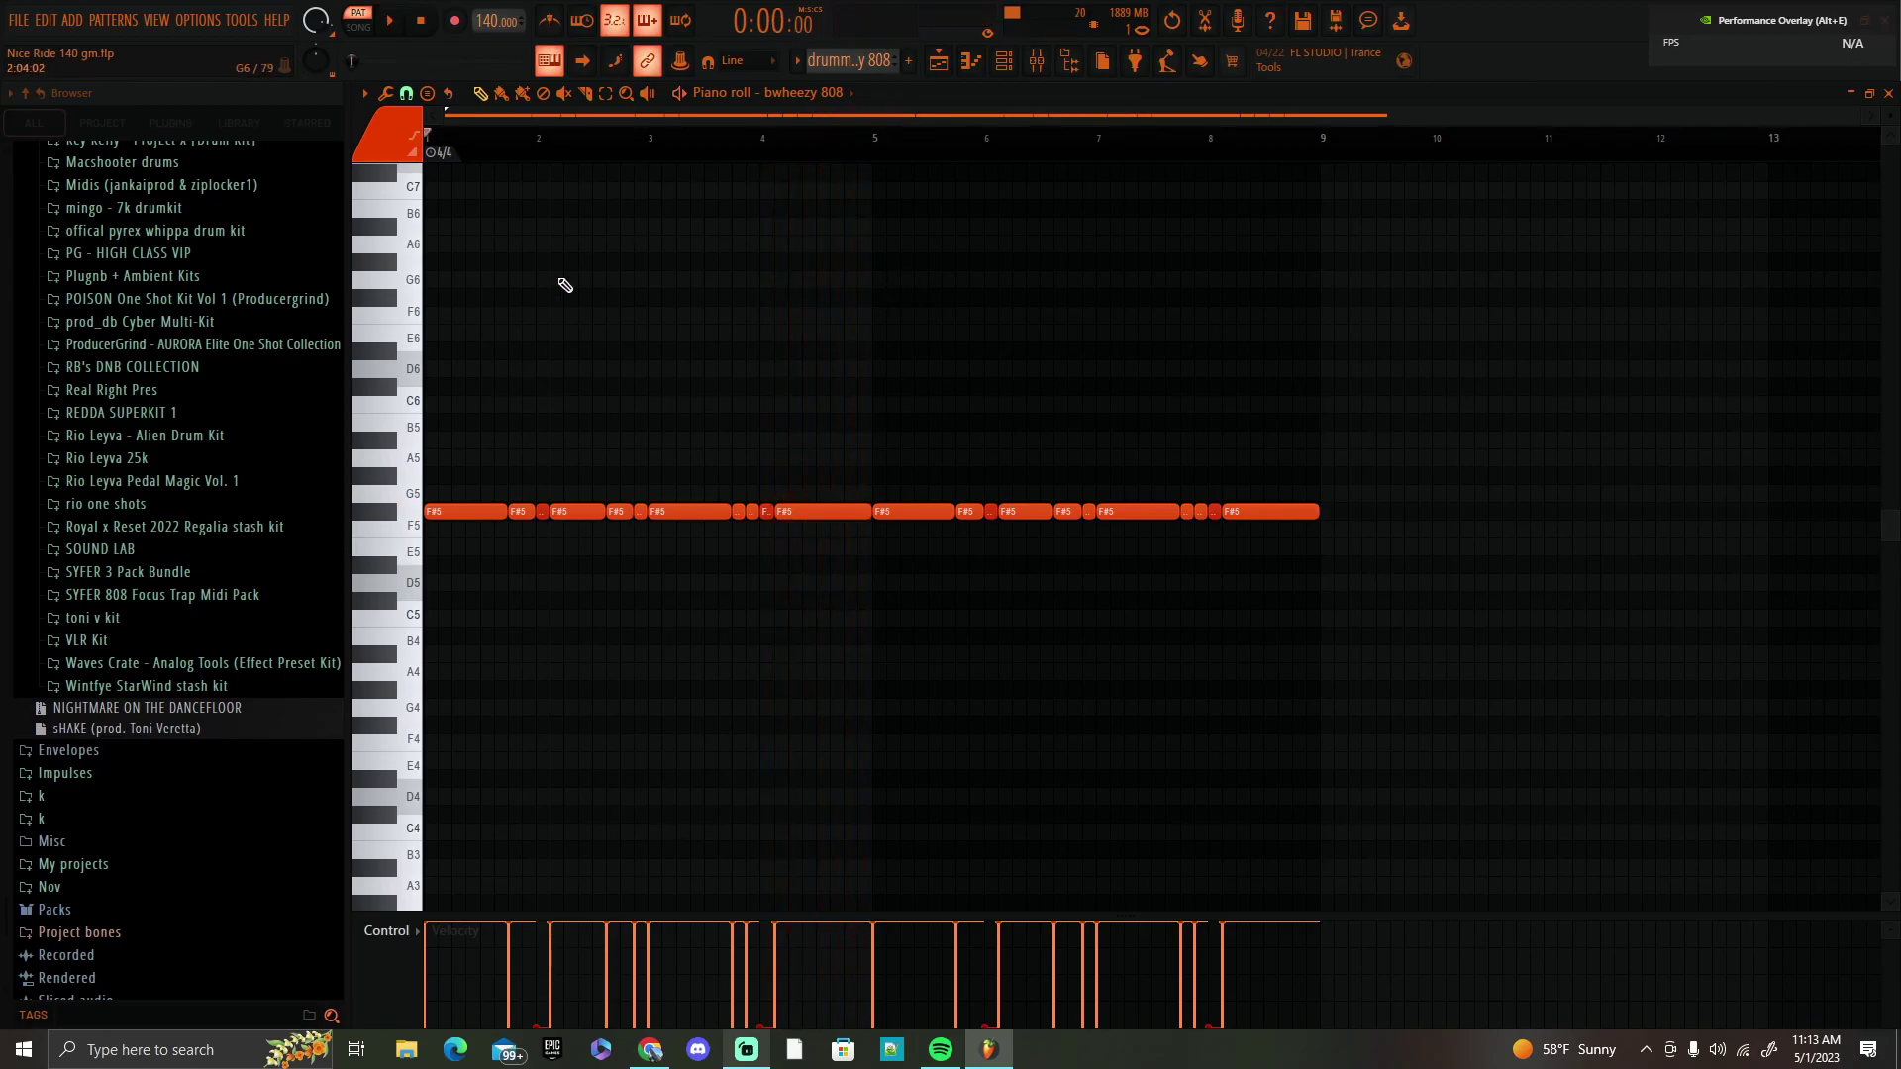
# Show the bwheezy 808's note pan in the piano roll control lane, play the pattern, and return to the playlist.
pyautogui.click(427, 948)
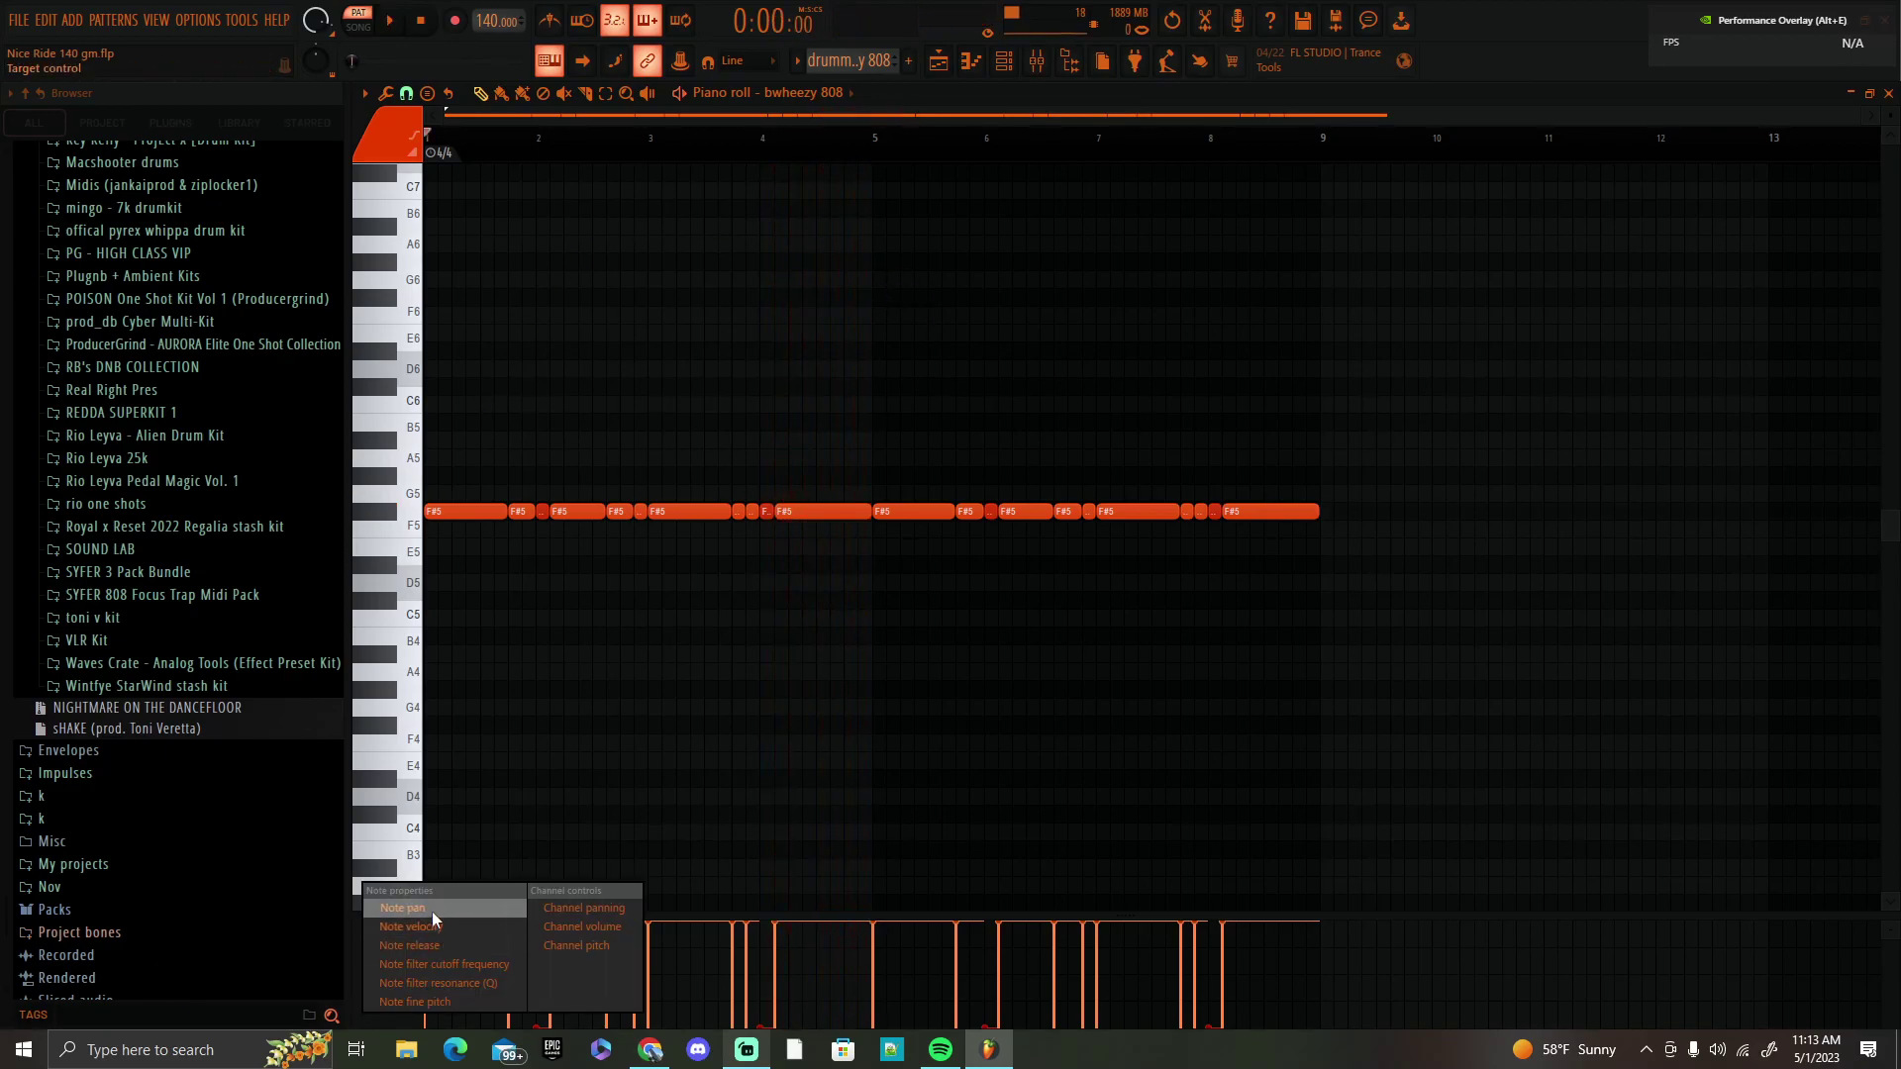
pyautogui.click(436, 904)
pyautogui.press('space')
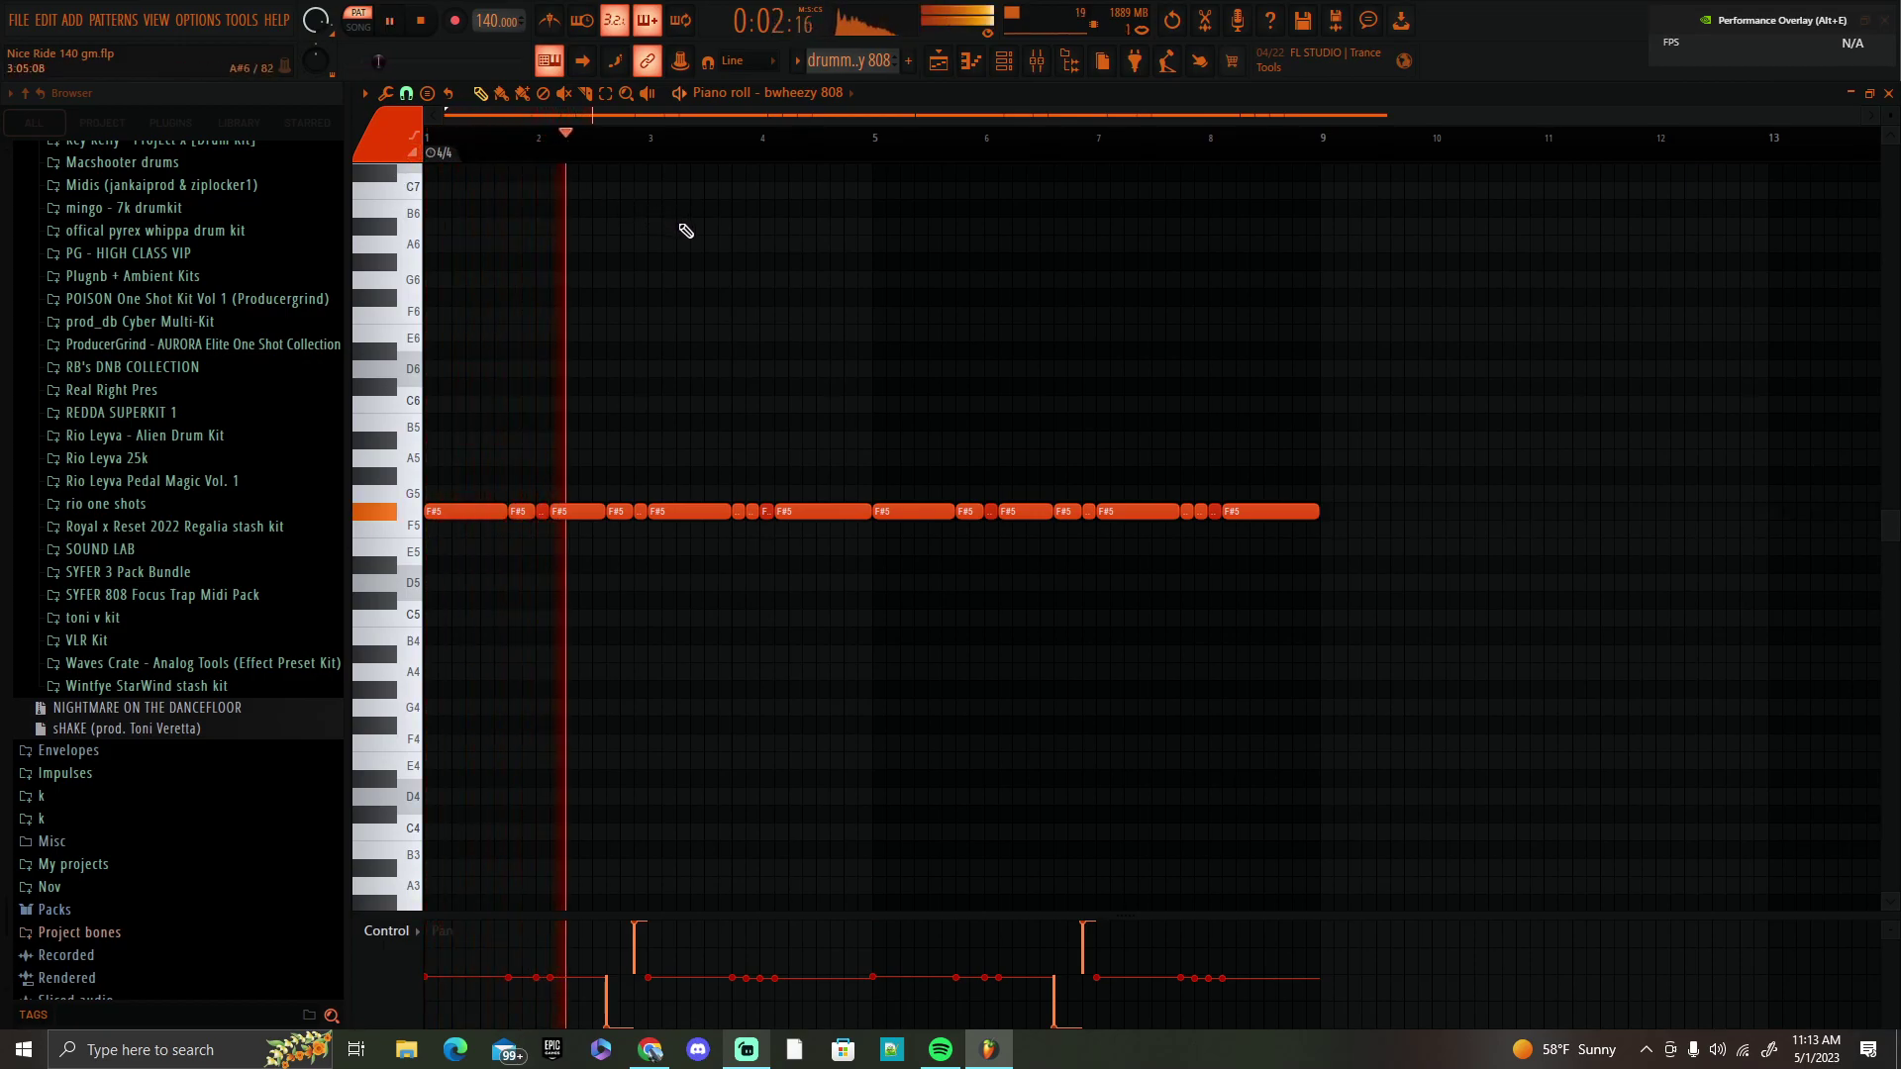
pyautogui.press('space')
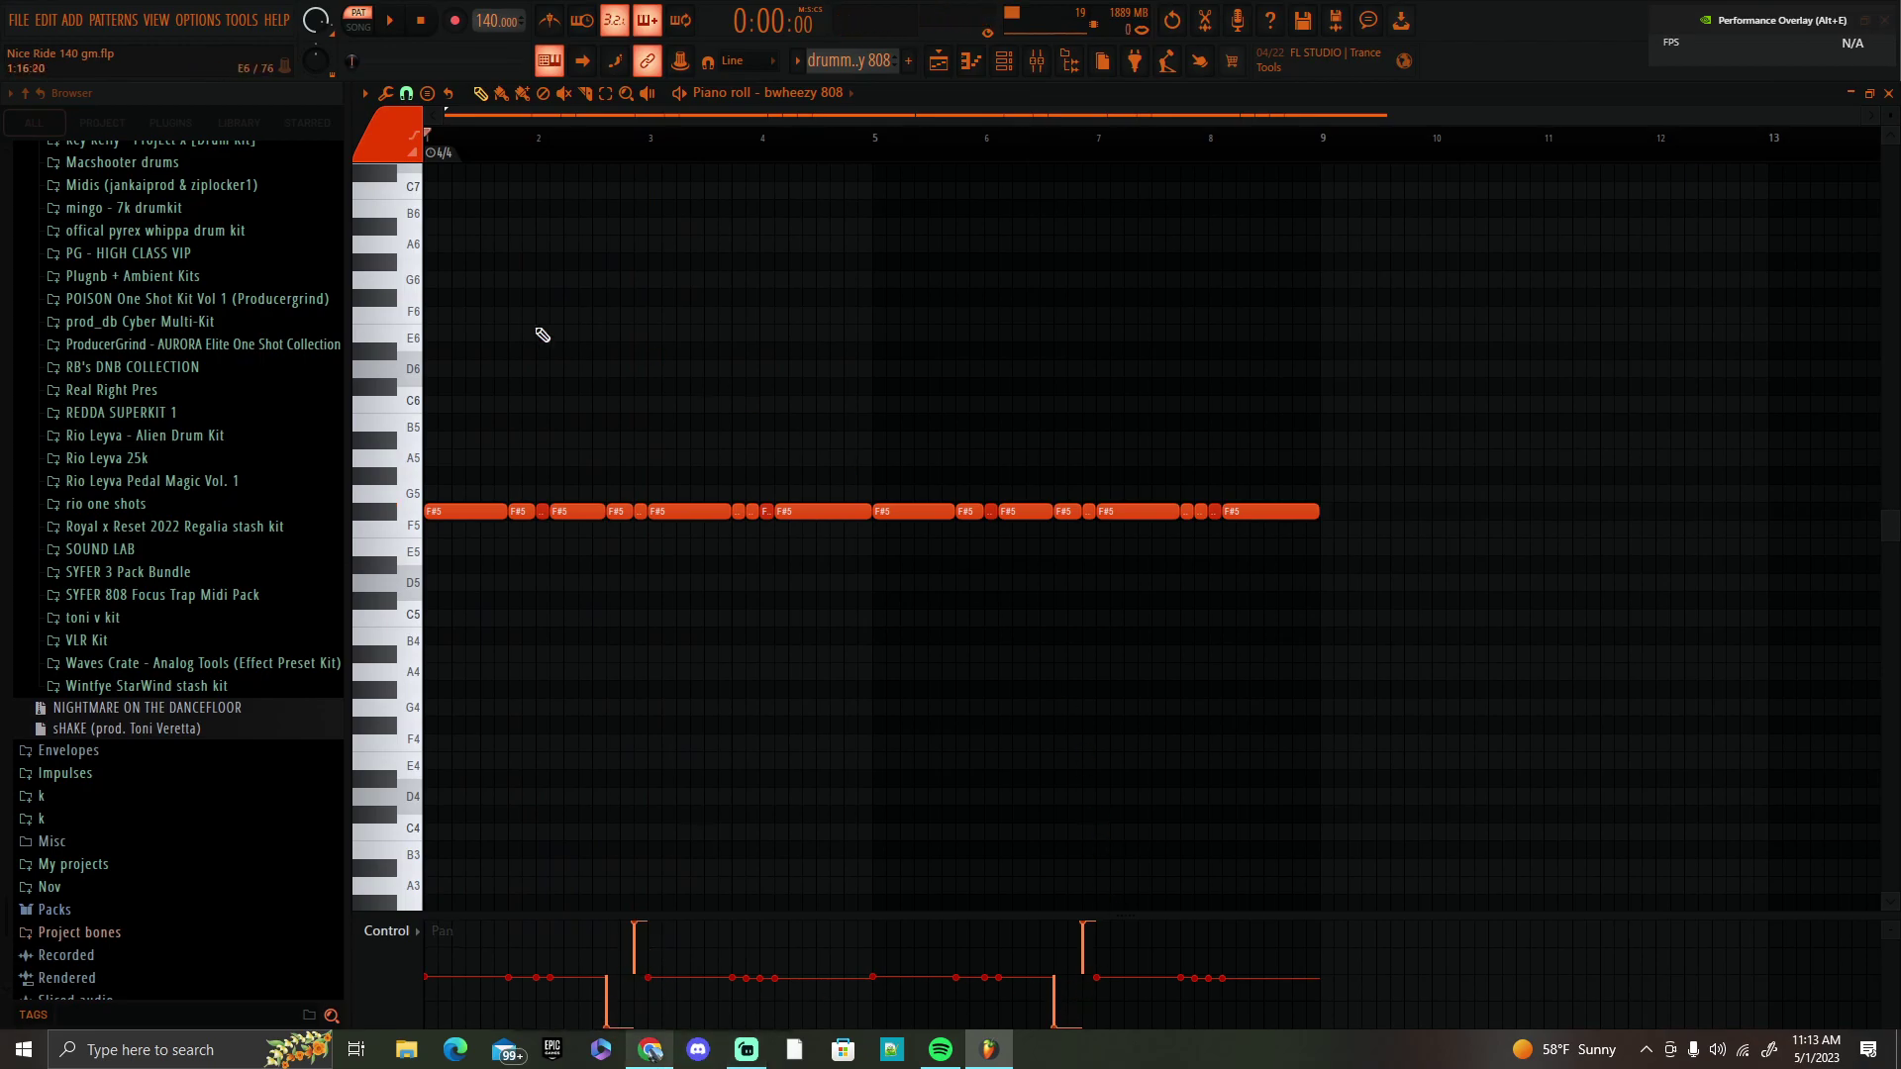
pyautogui.click(425, 936)
pyautogui.click(472, 903)
pyautogui.click(942, 68)
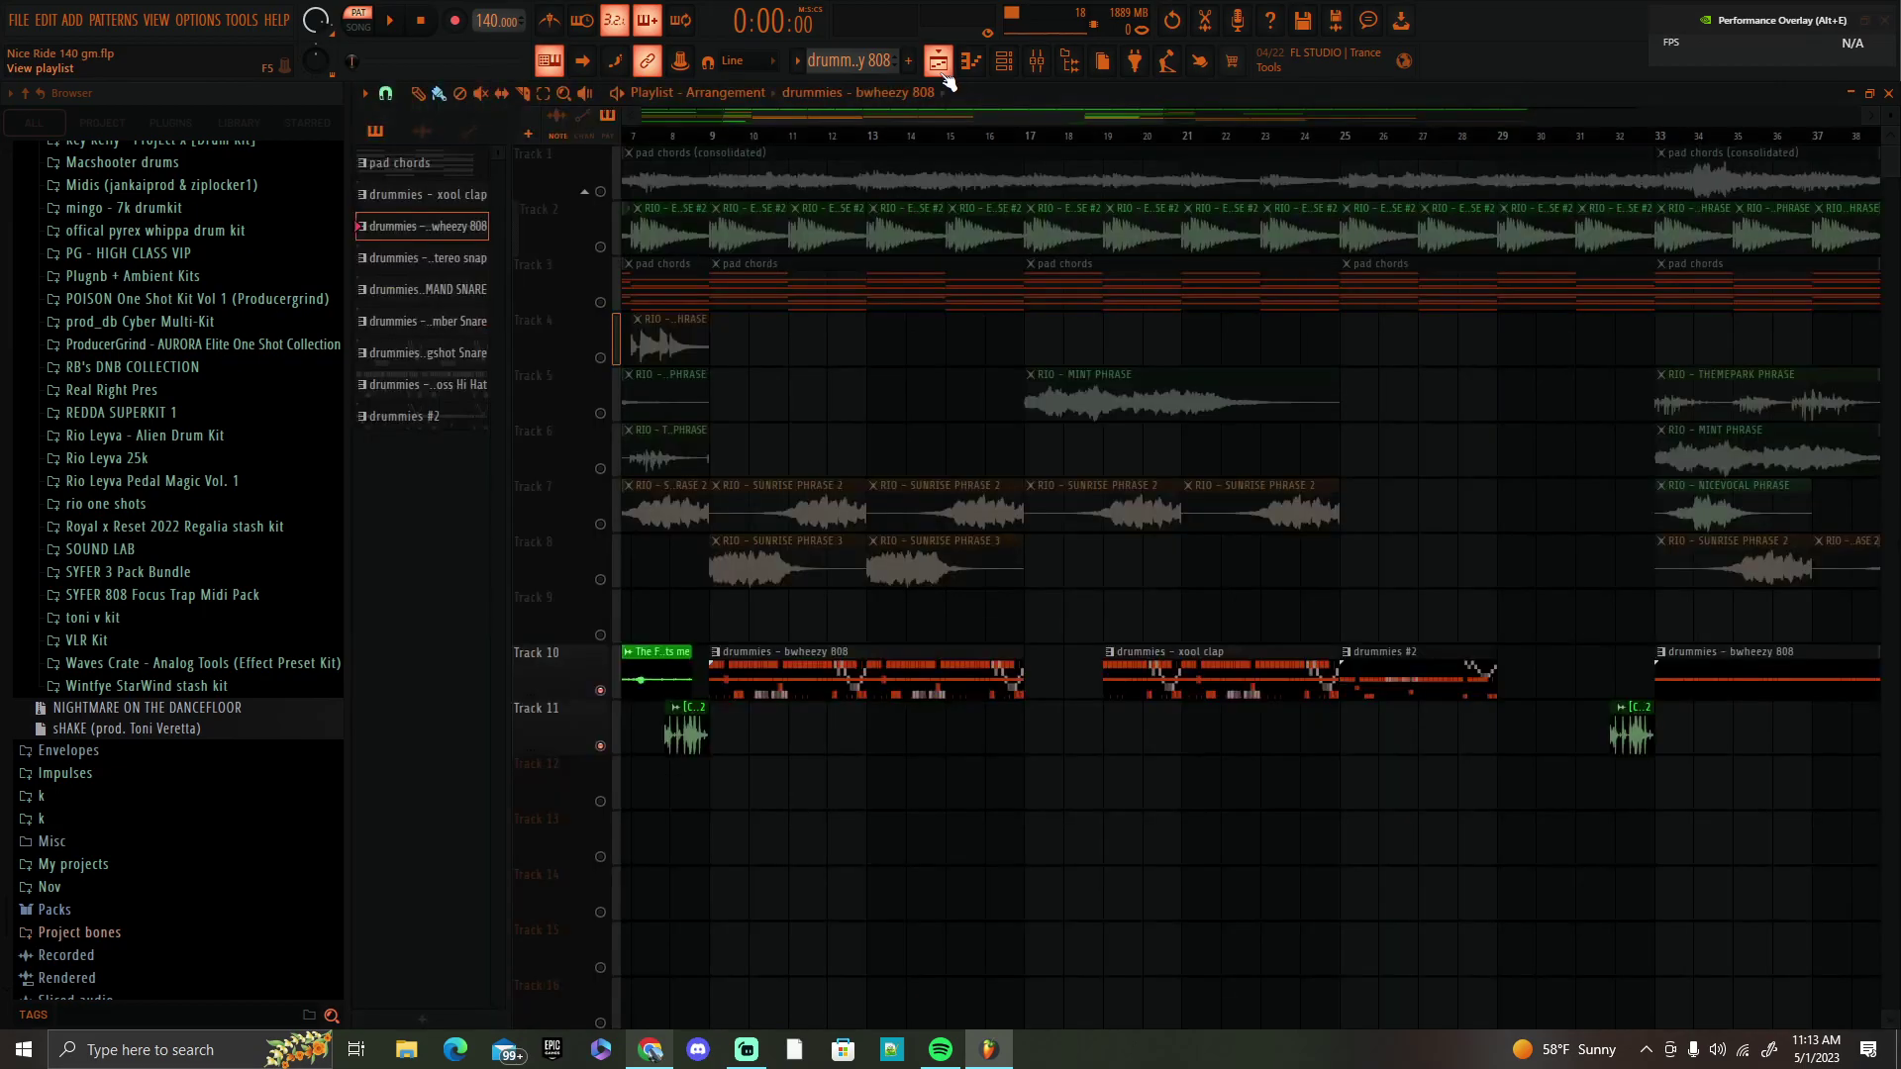
# Open the 4evr stereo snap pattern in the piano roll, play it, and return to the playlist.
pyautogui.doubleClick(446, 275)
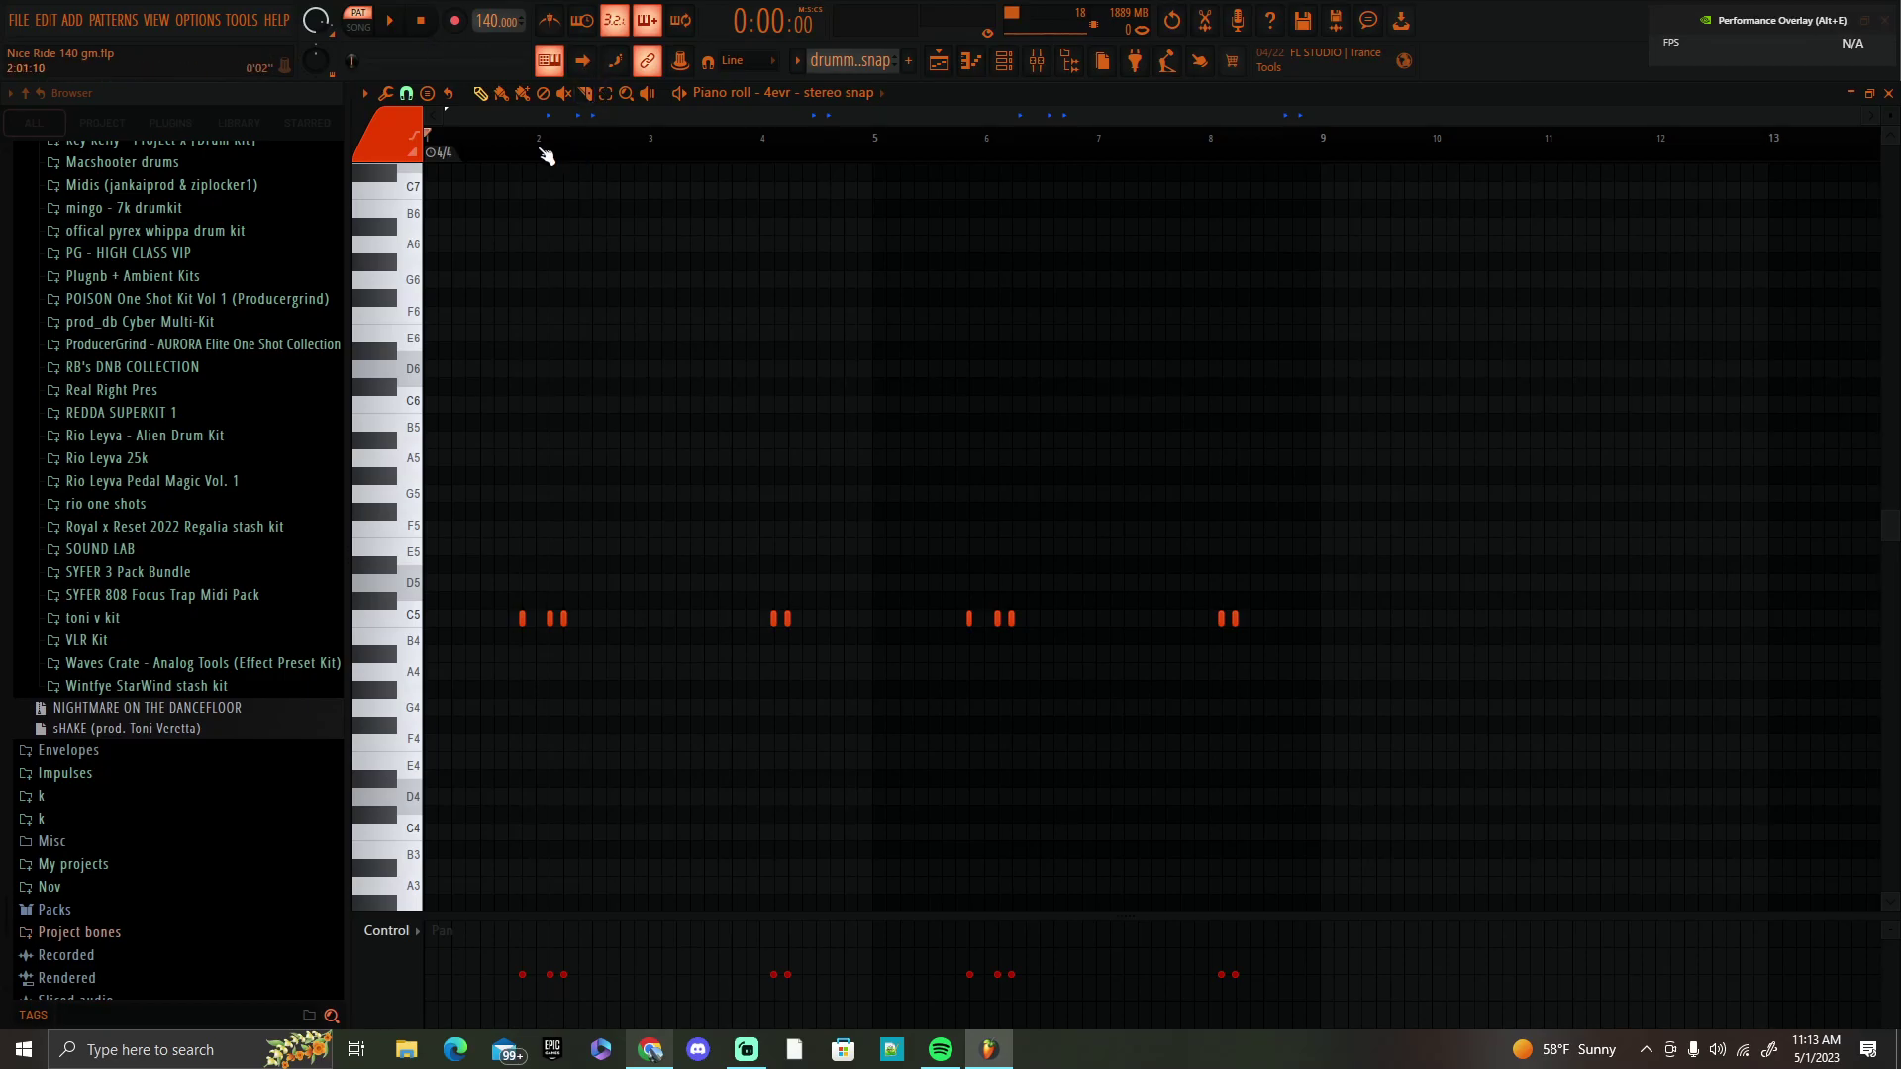
pyautogui.click(679, 95)
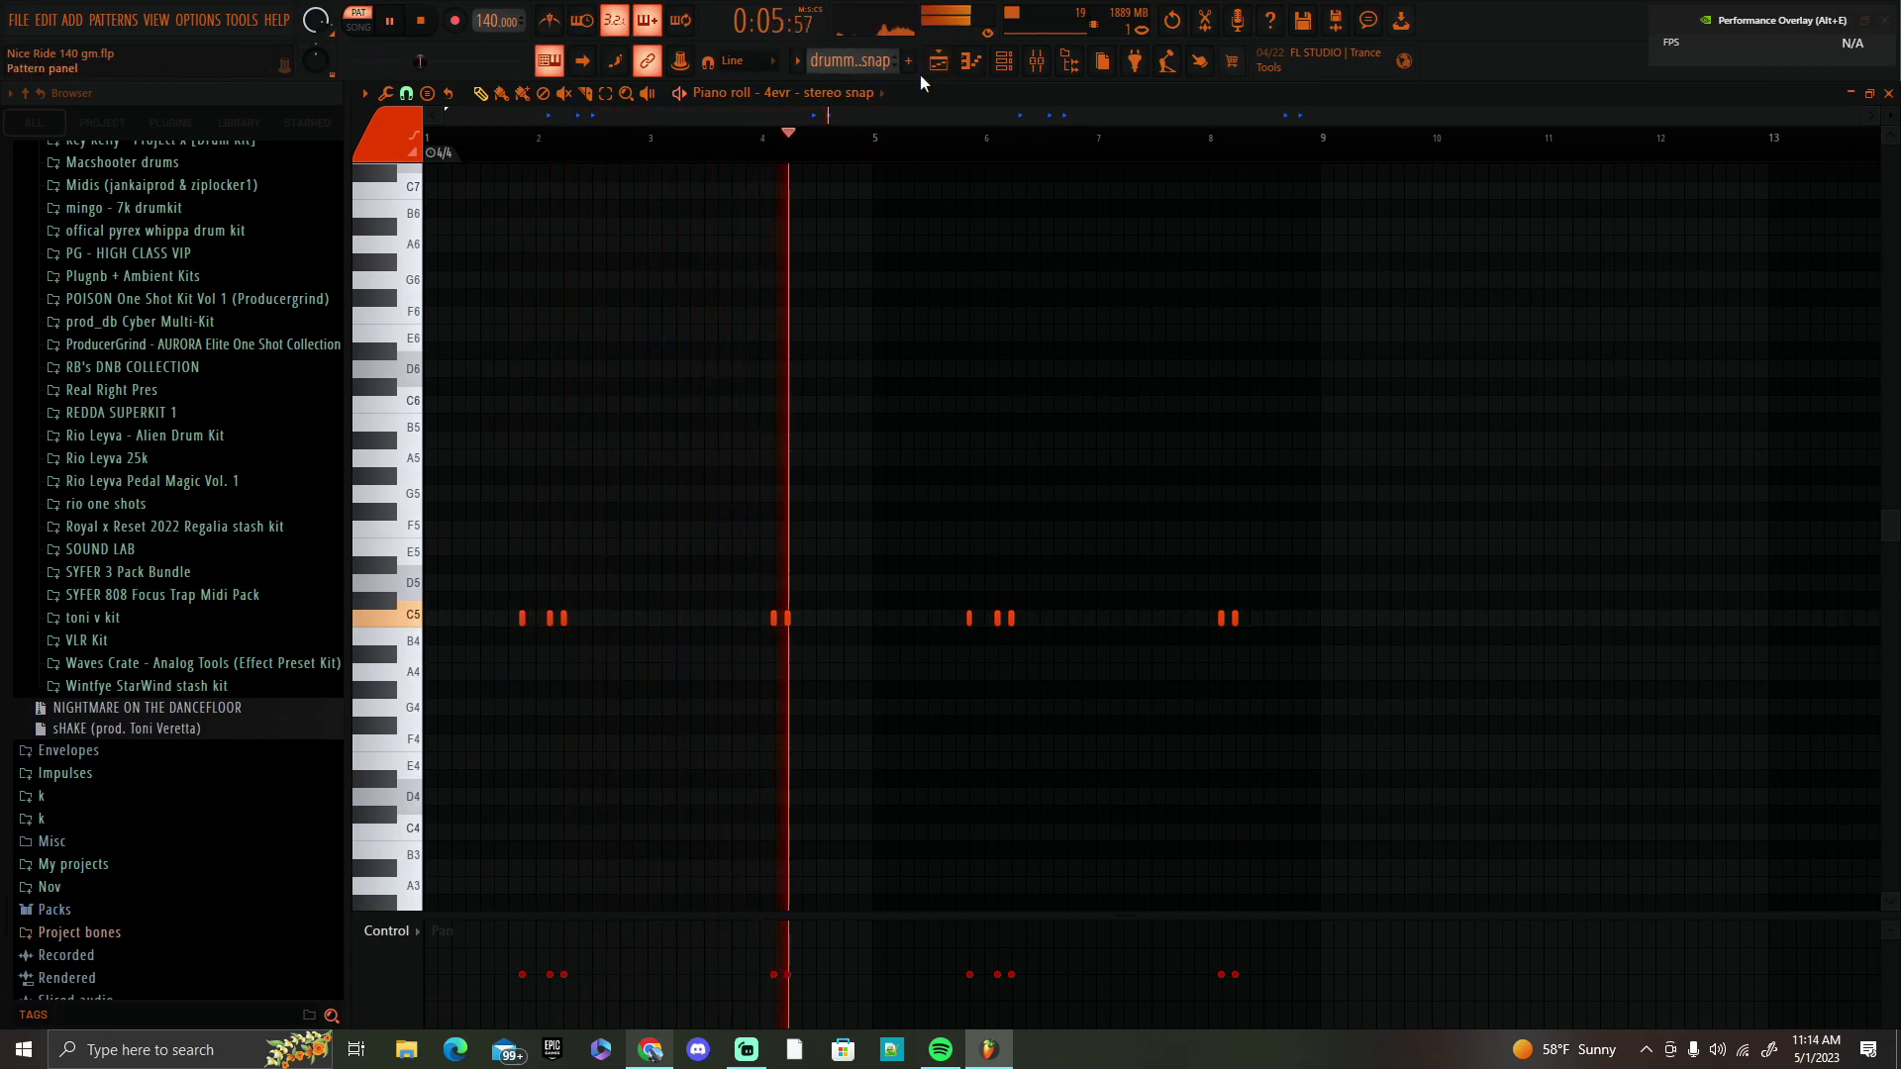
pyautogui.press('space')
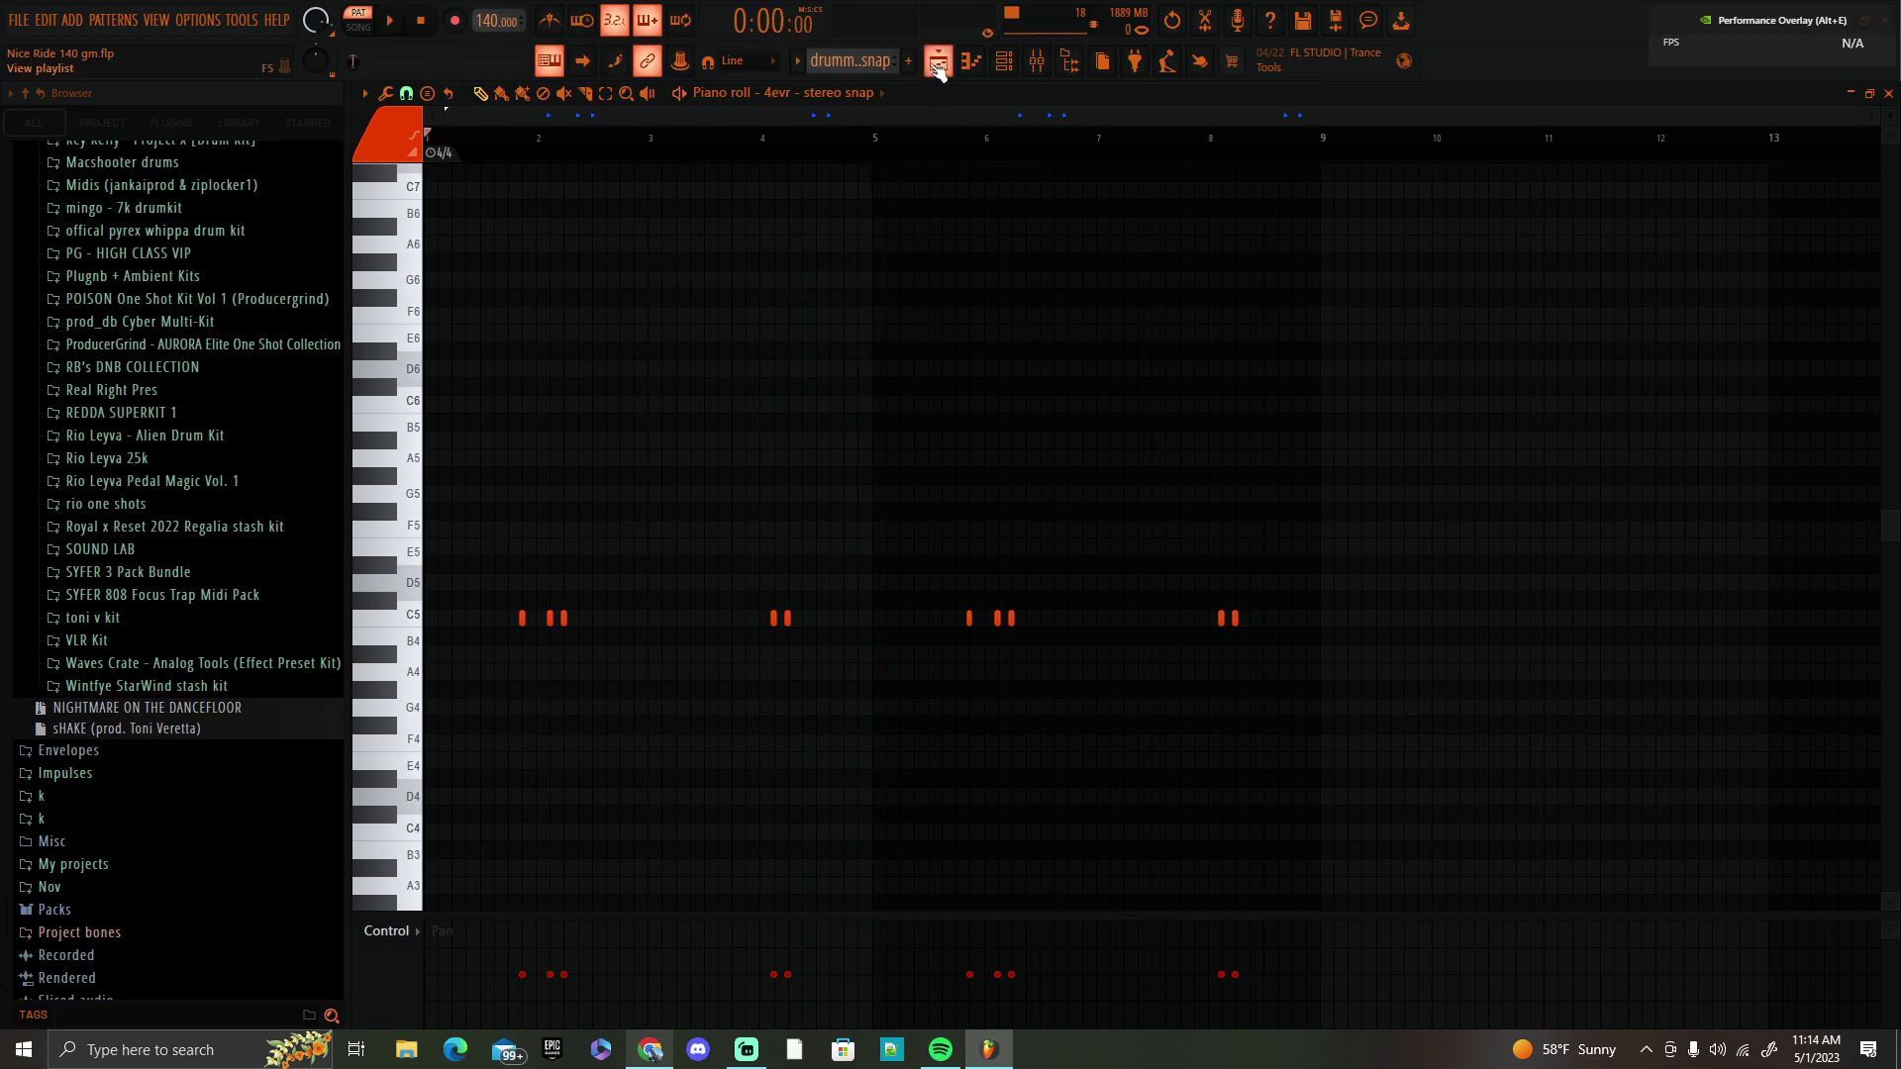
pyautogui.click(938, 65)
# Open the DY HIGH DEMAND SNARE pattern in the piano roll, play it, and return to the playlist.
pyautogui.click(440, 290)
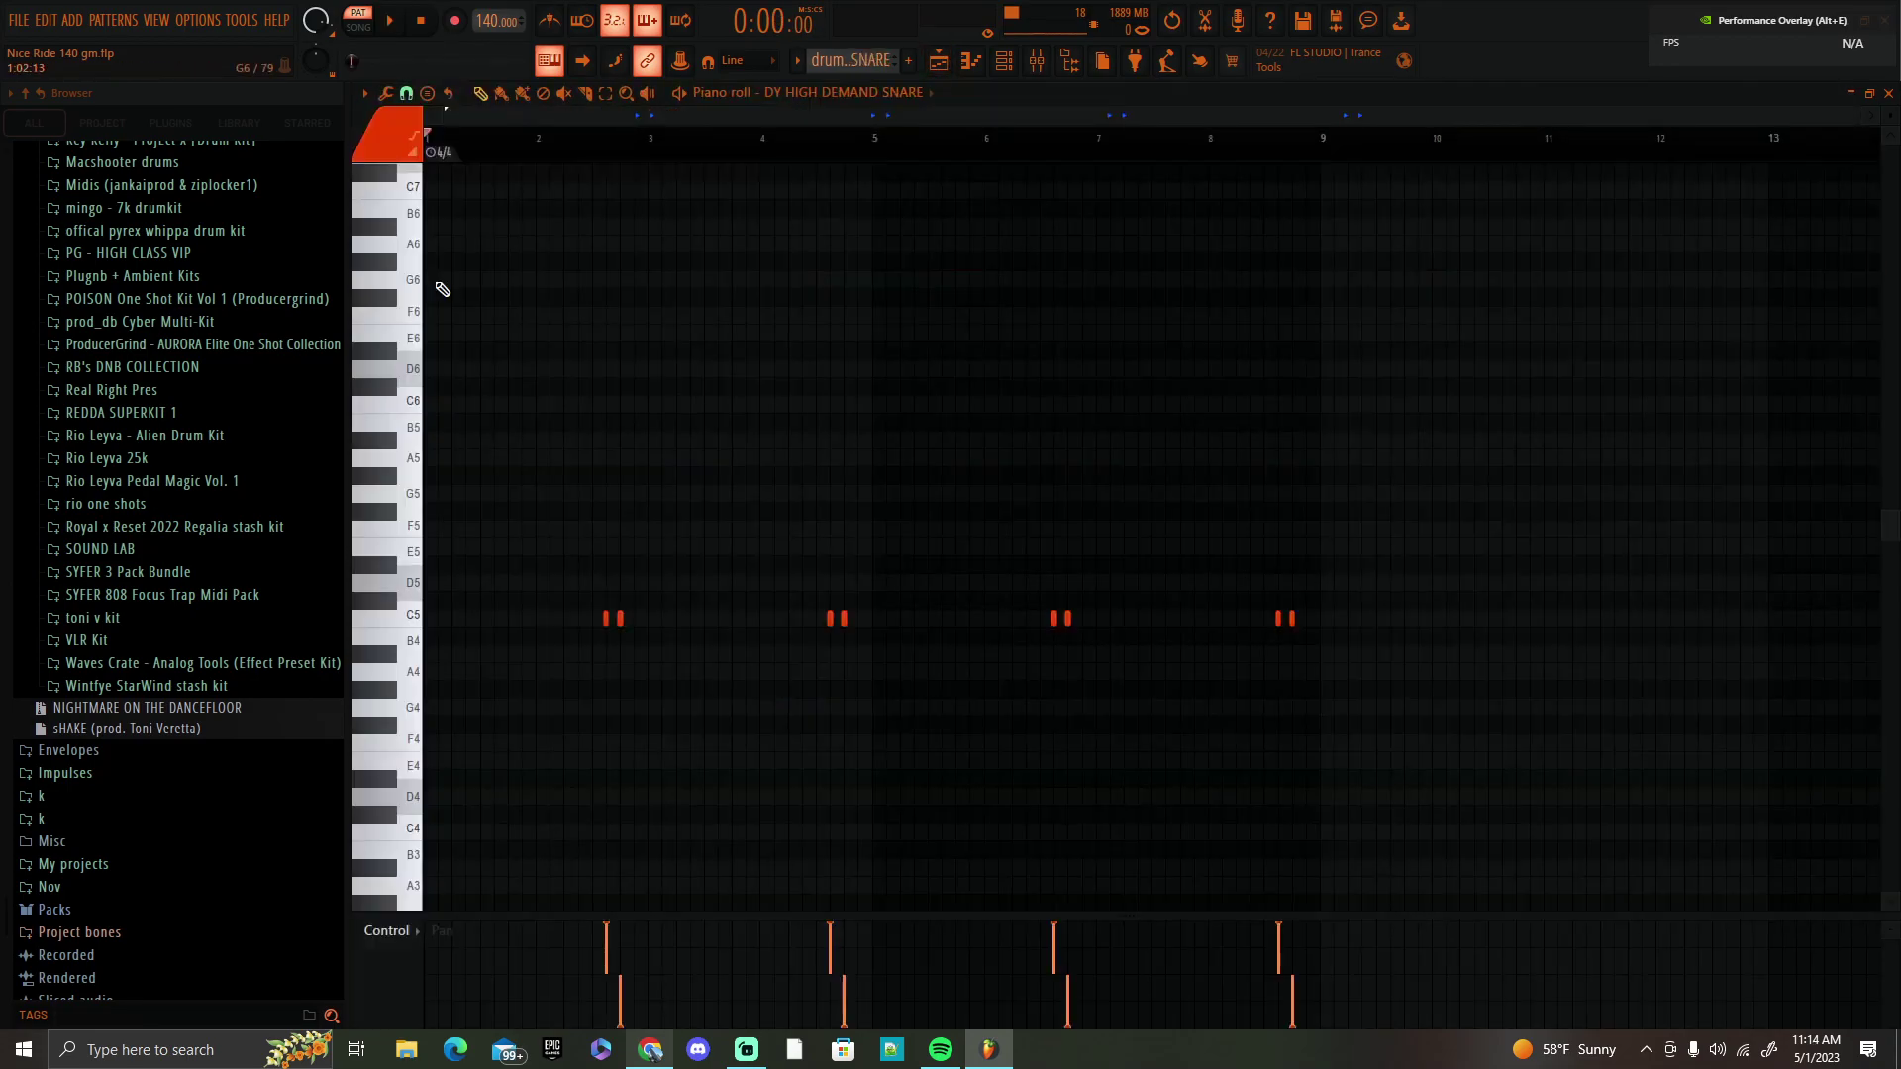
pyautogui.press('space')
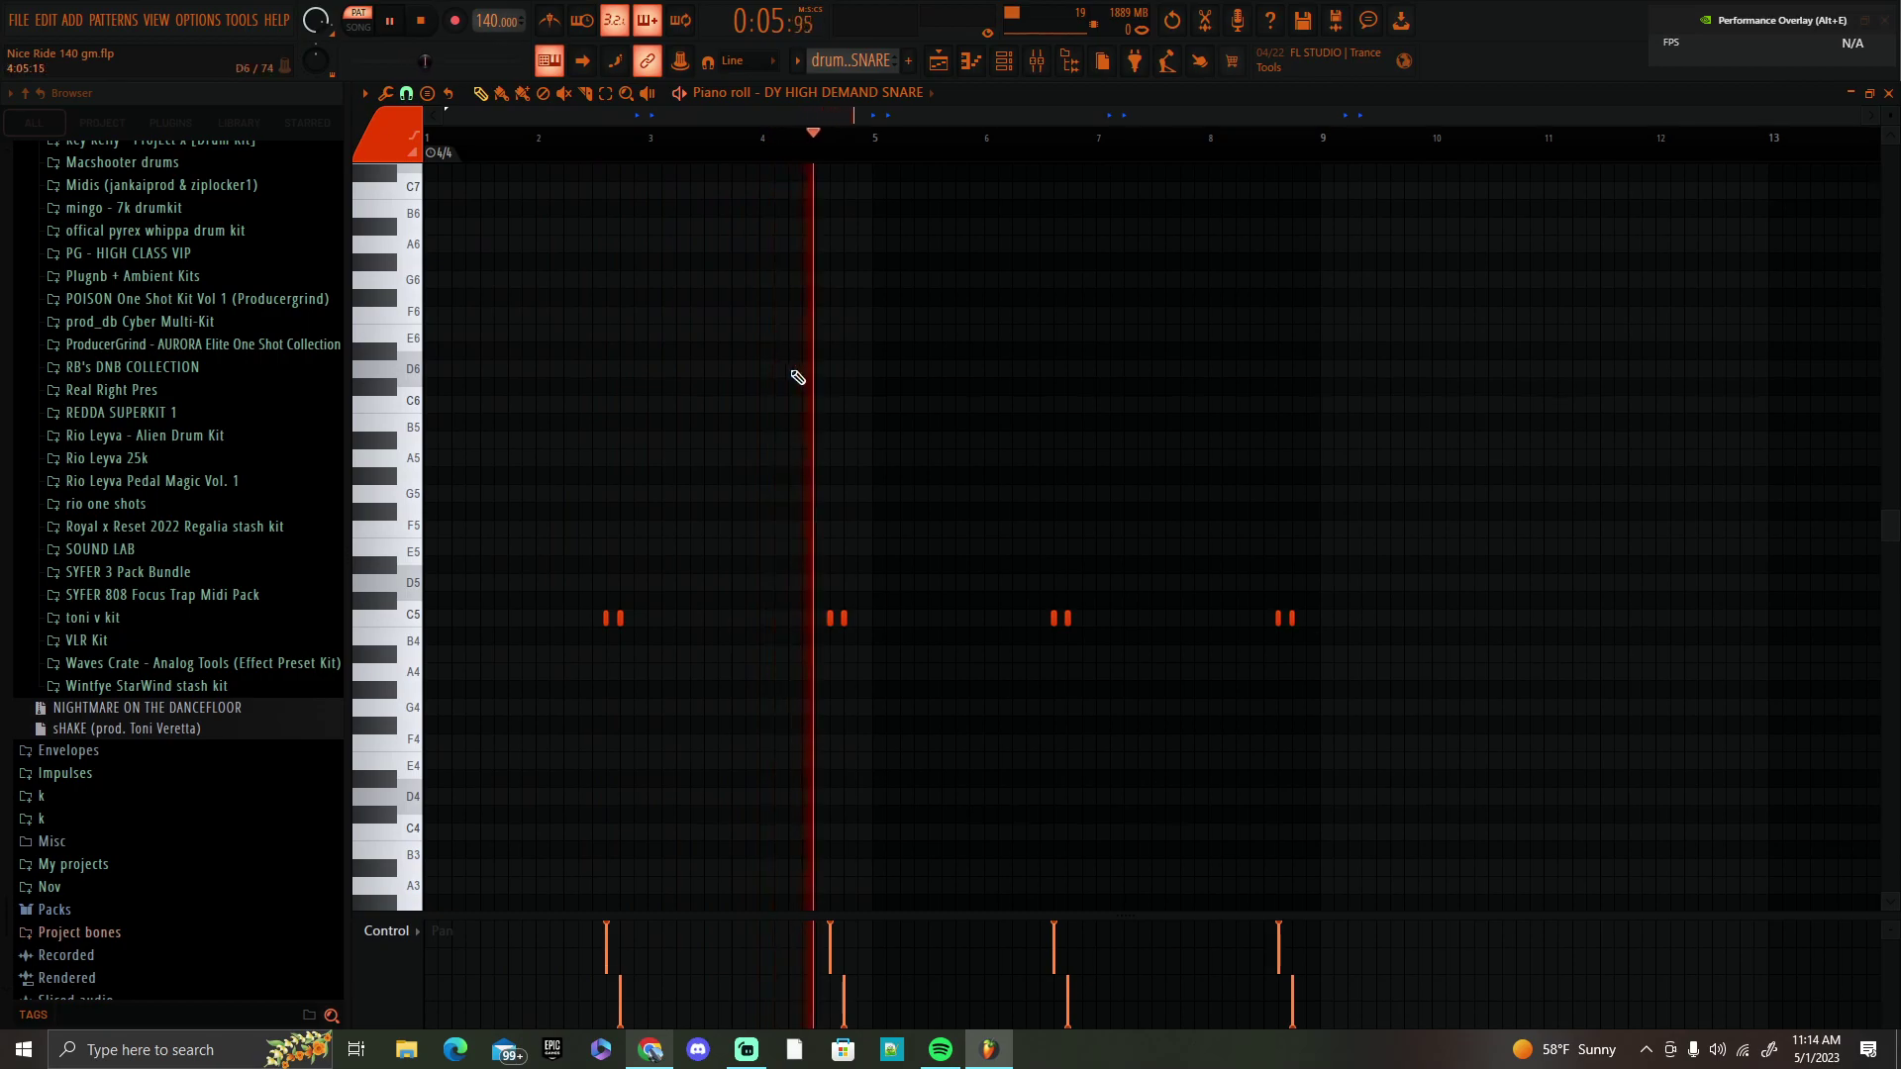
pyautogui.press('space')
pyautogui.click(938, 68)
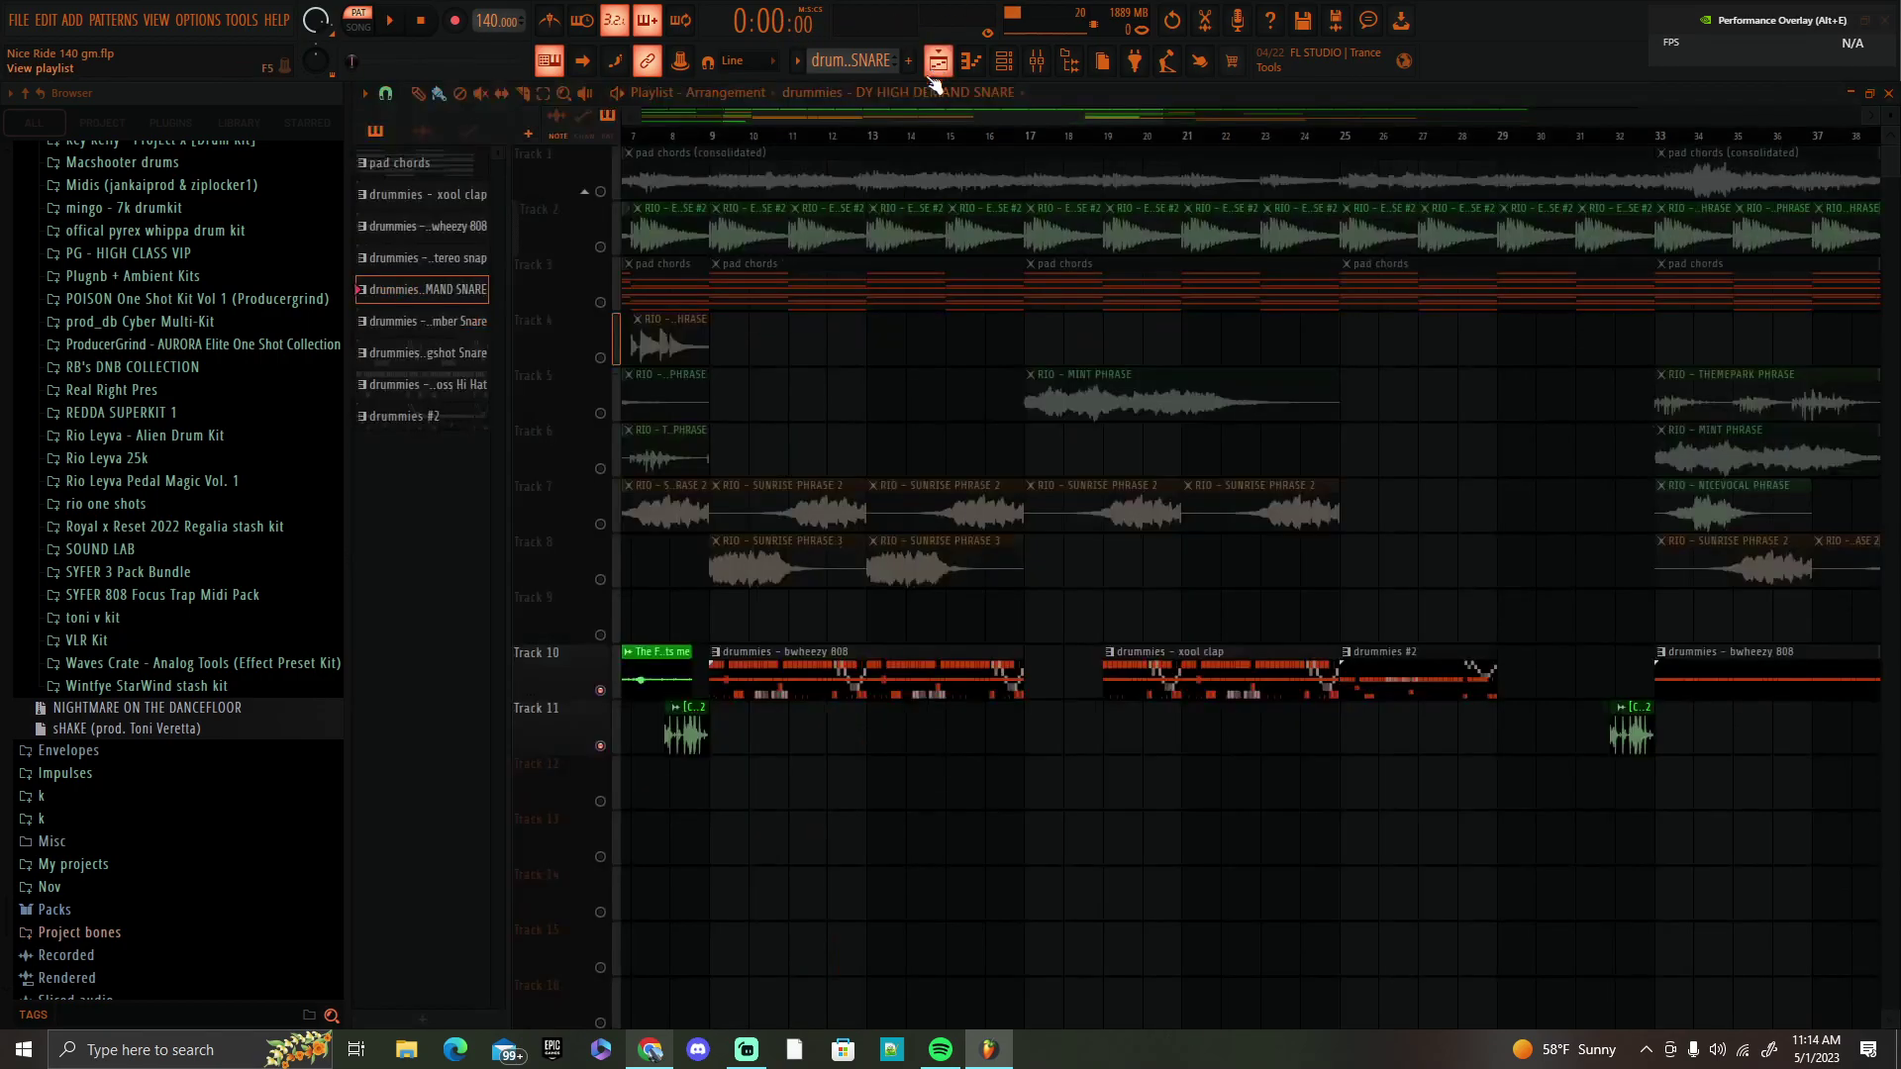
# Open the Rio Chamber Snare pattern in the piano roll, play it, and return to the playlist.
pyautogui.doubleClick(418, 333)
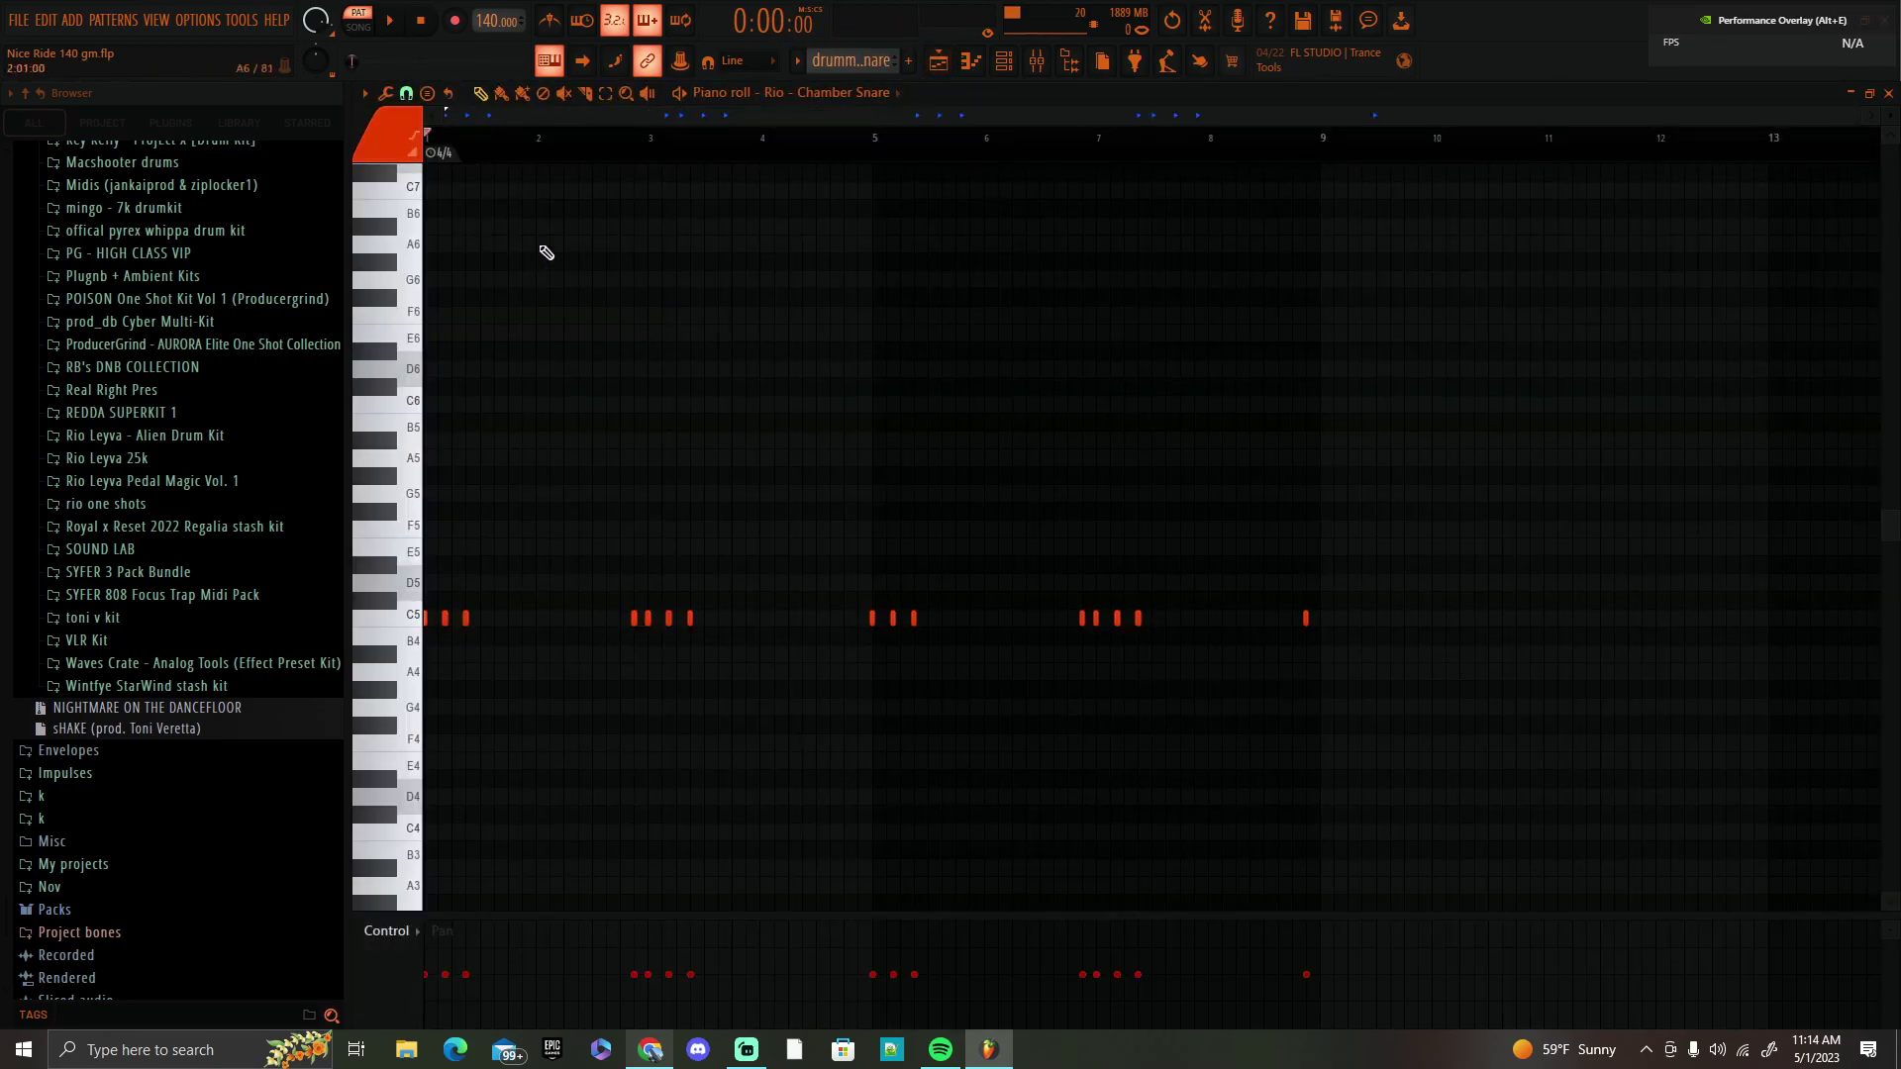
pyautogui.click(691, 94)
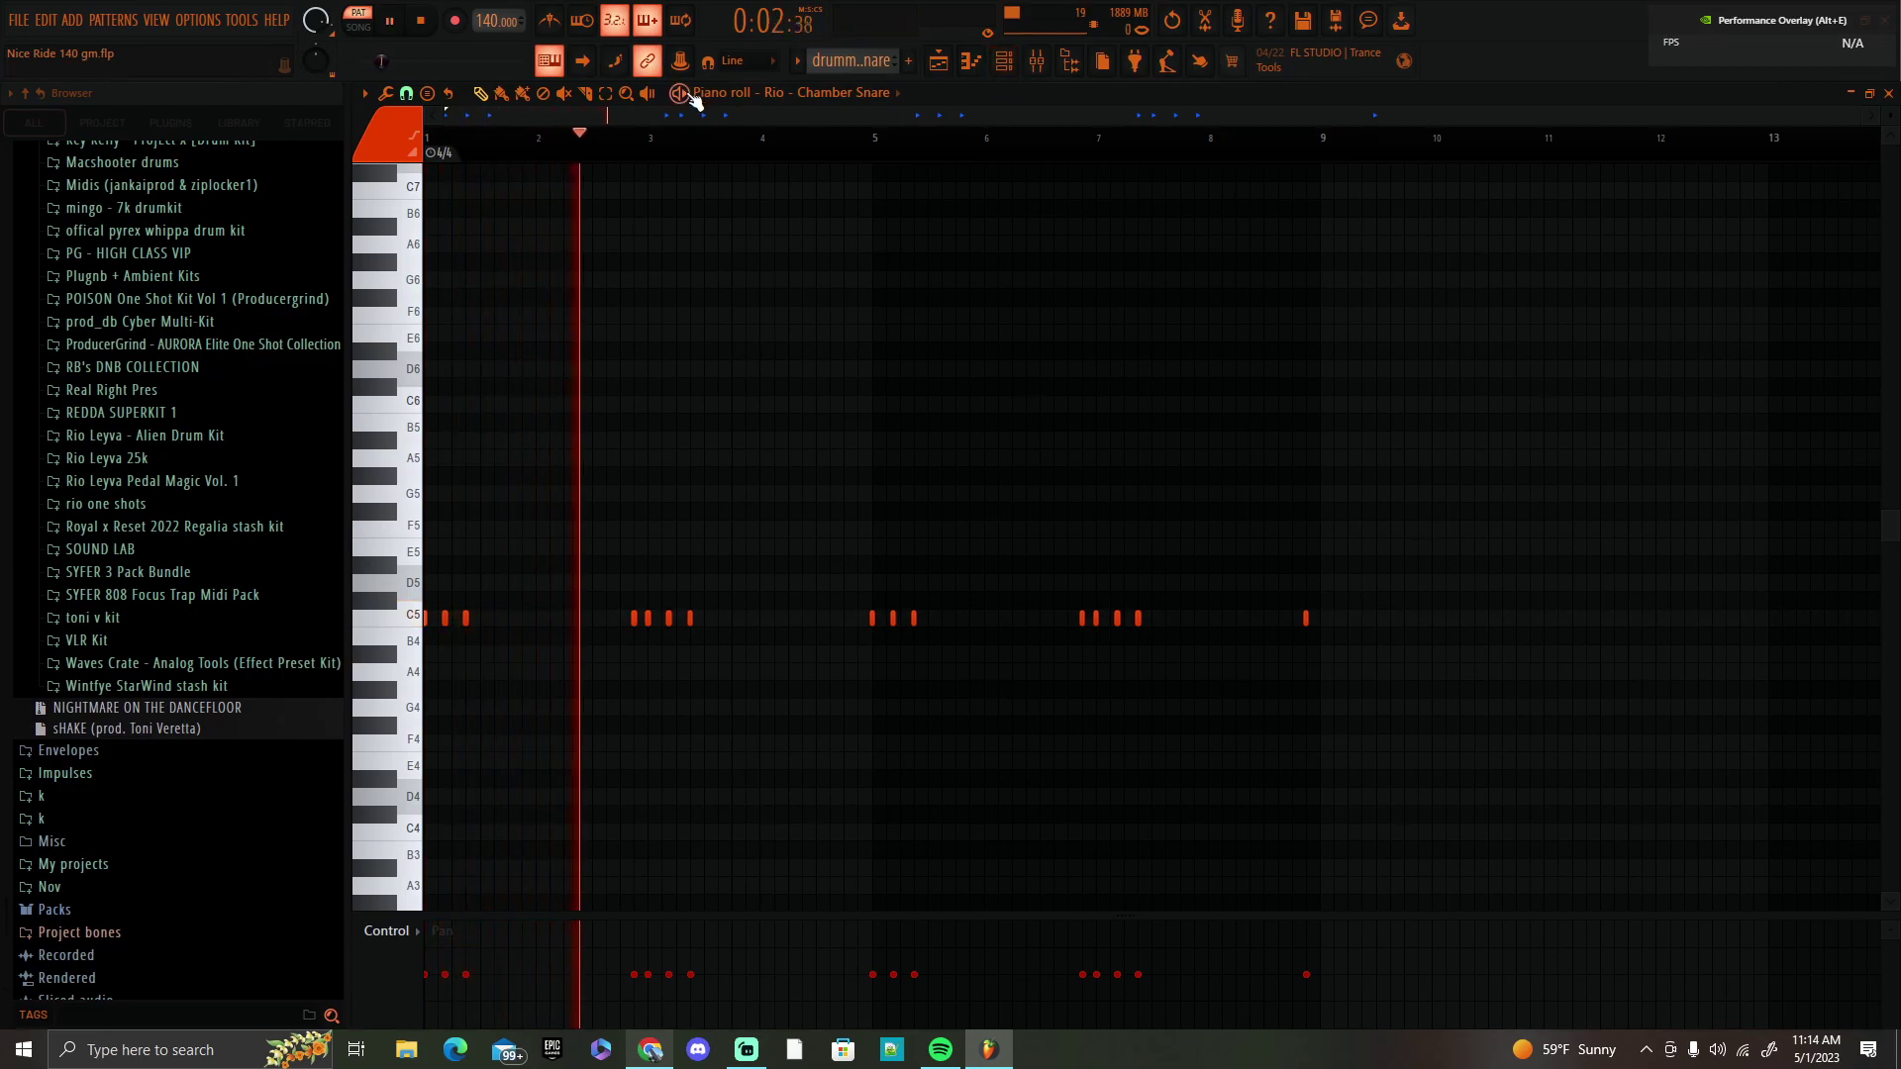
pyautogui.press('space')
pyautogui.click(937, 68)
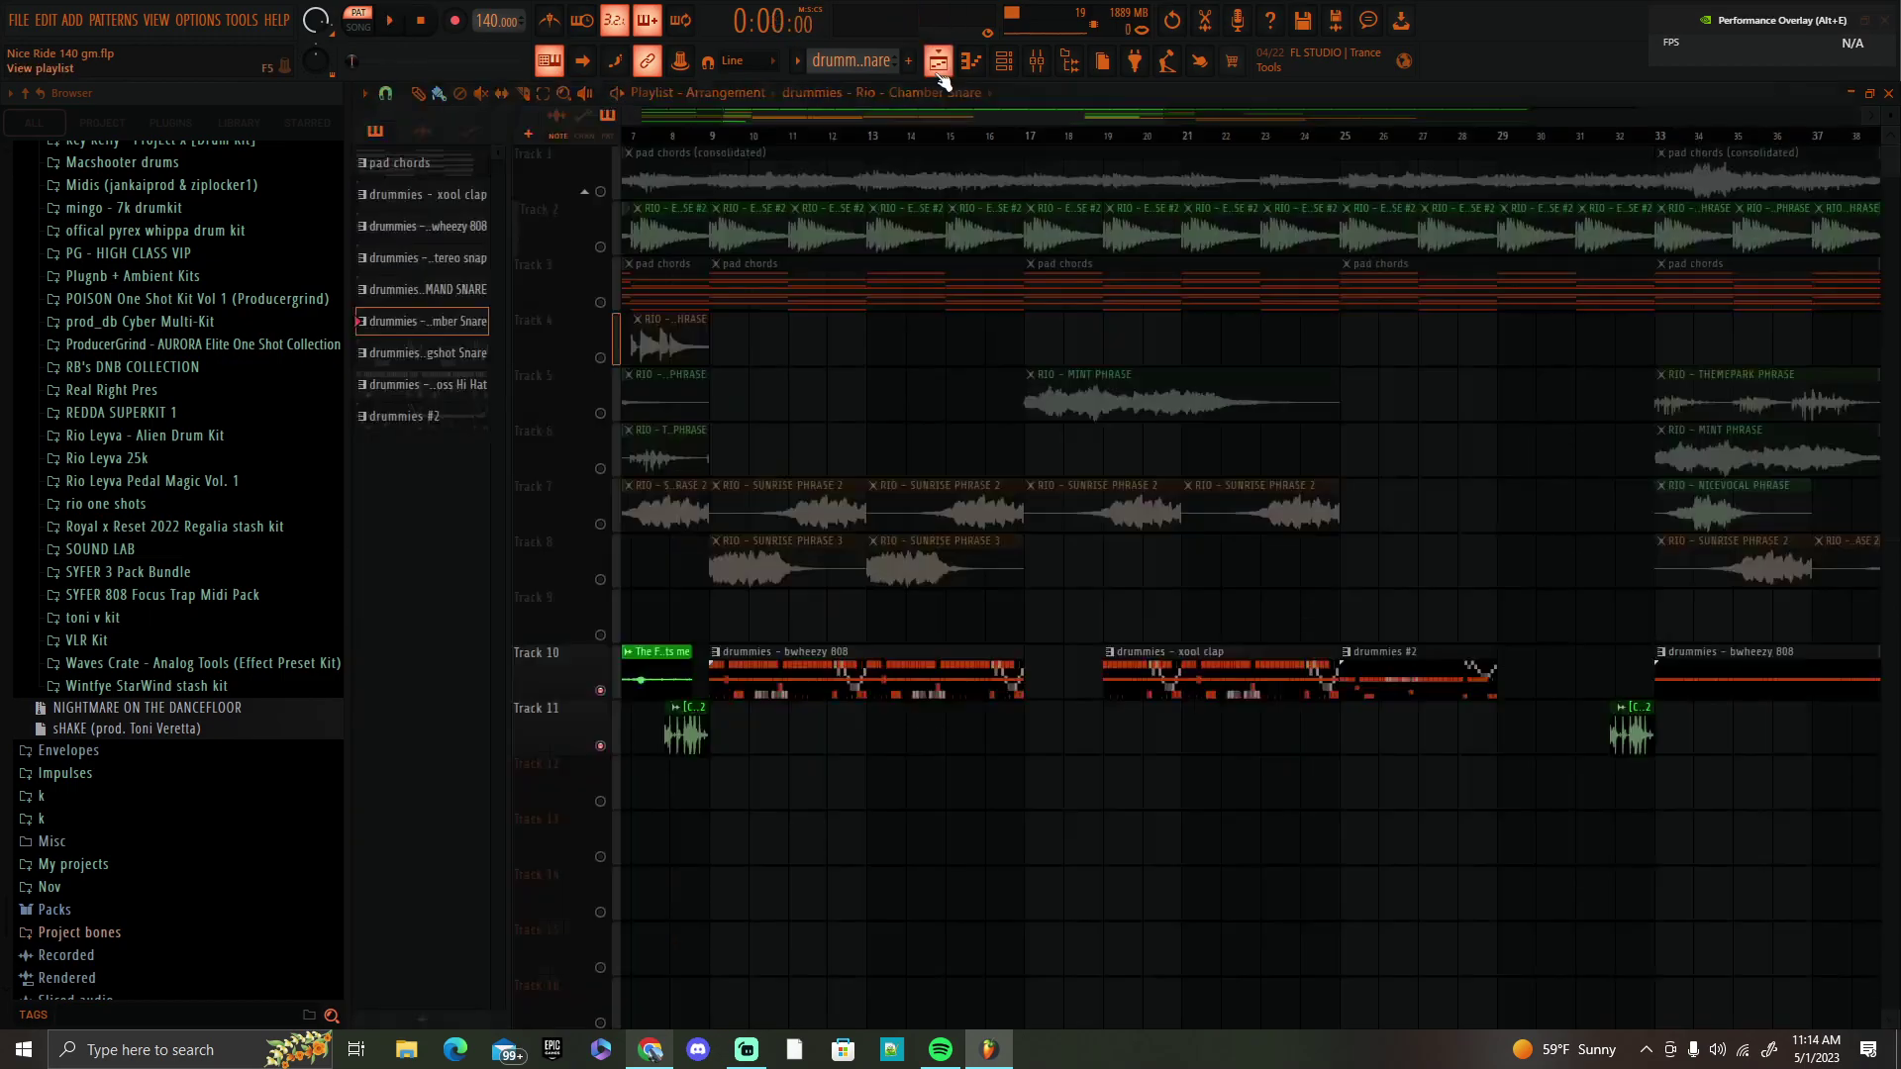
# Open the Rio Slingshot Snare pattern in the piano roll, play it, and return to the playlist.
pyautogui.click(483, 359)
pyautogui.press('space')
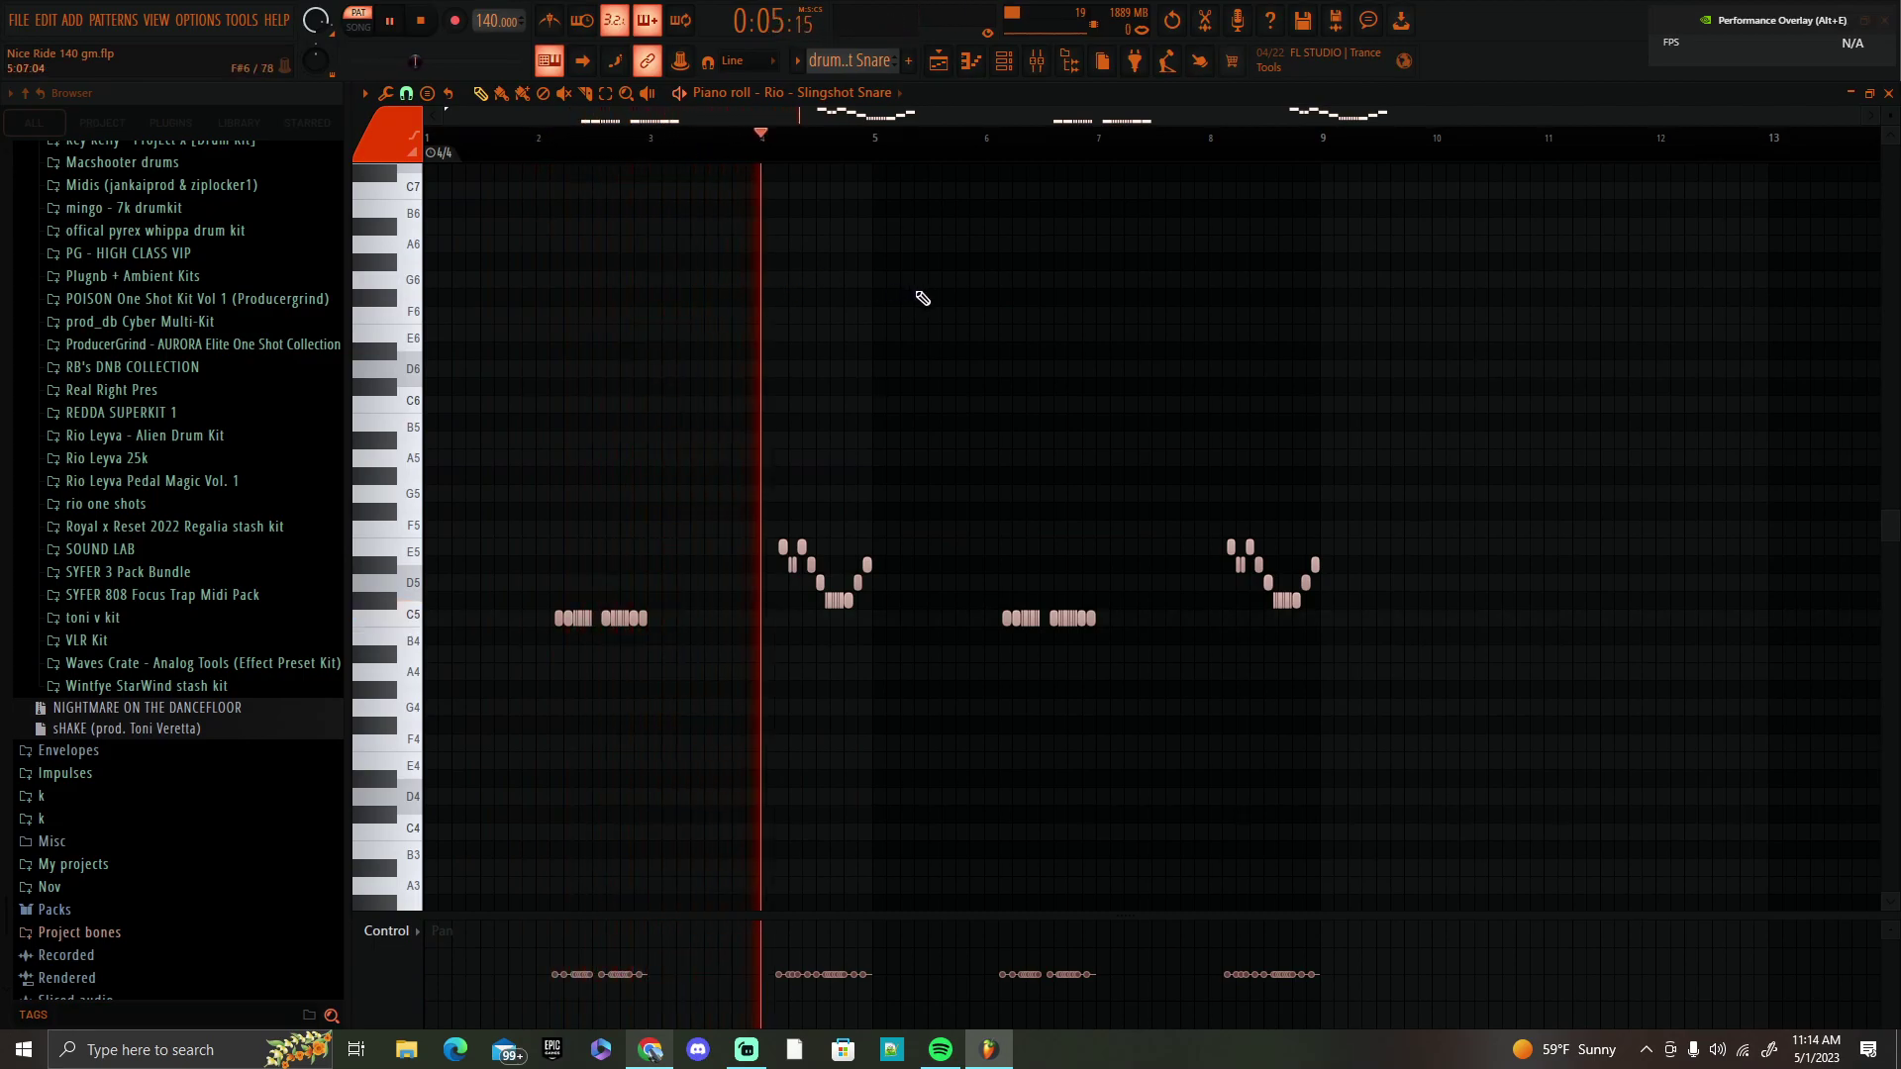
pyautogui.press('space')
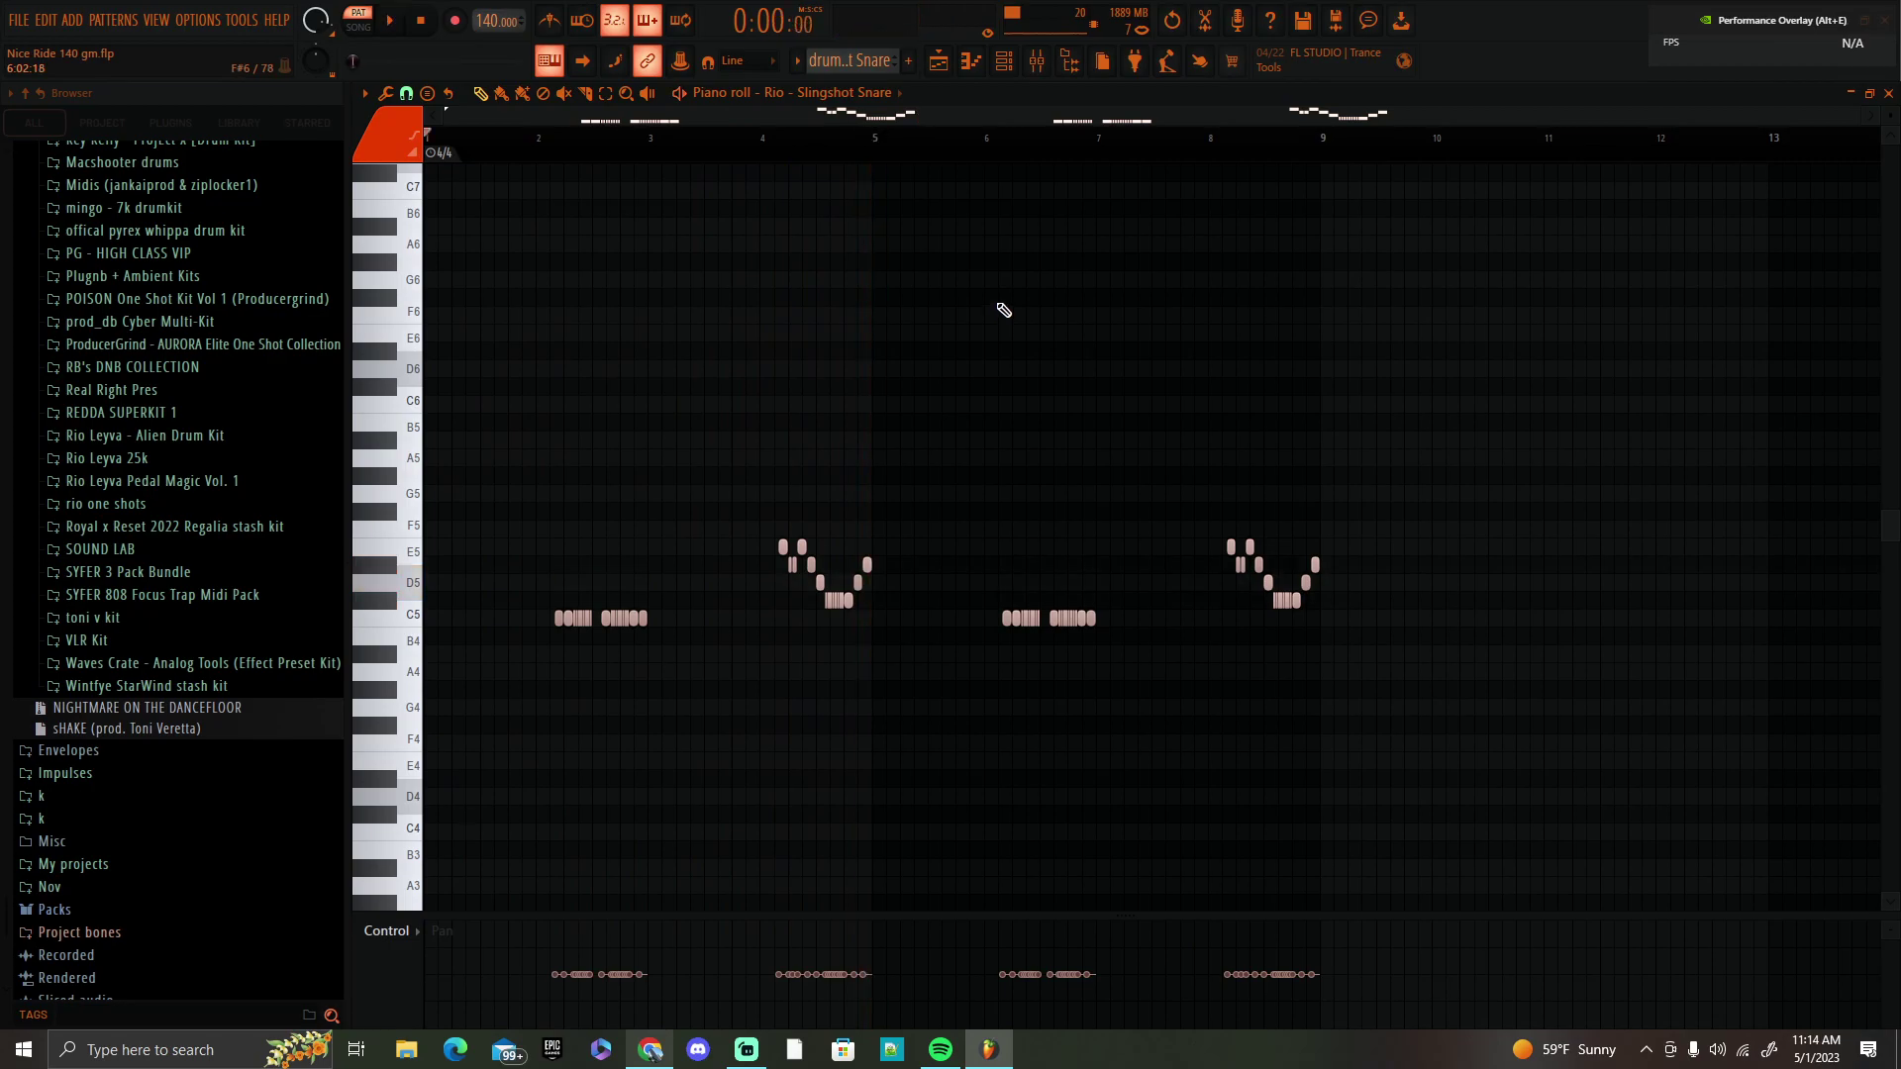
pyautogui.click(948, 71)
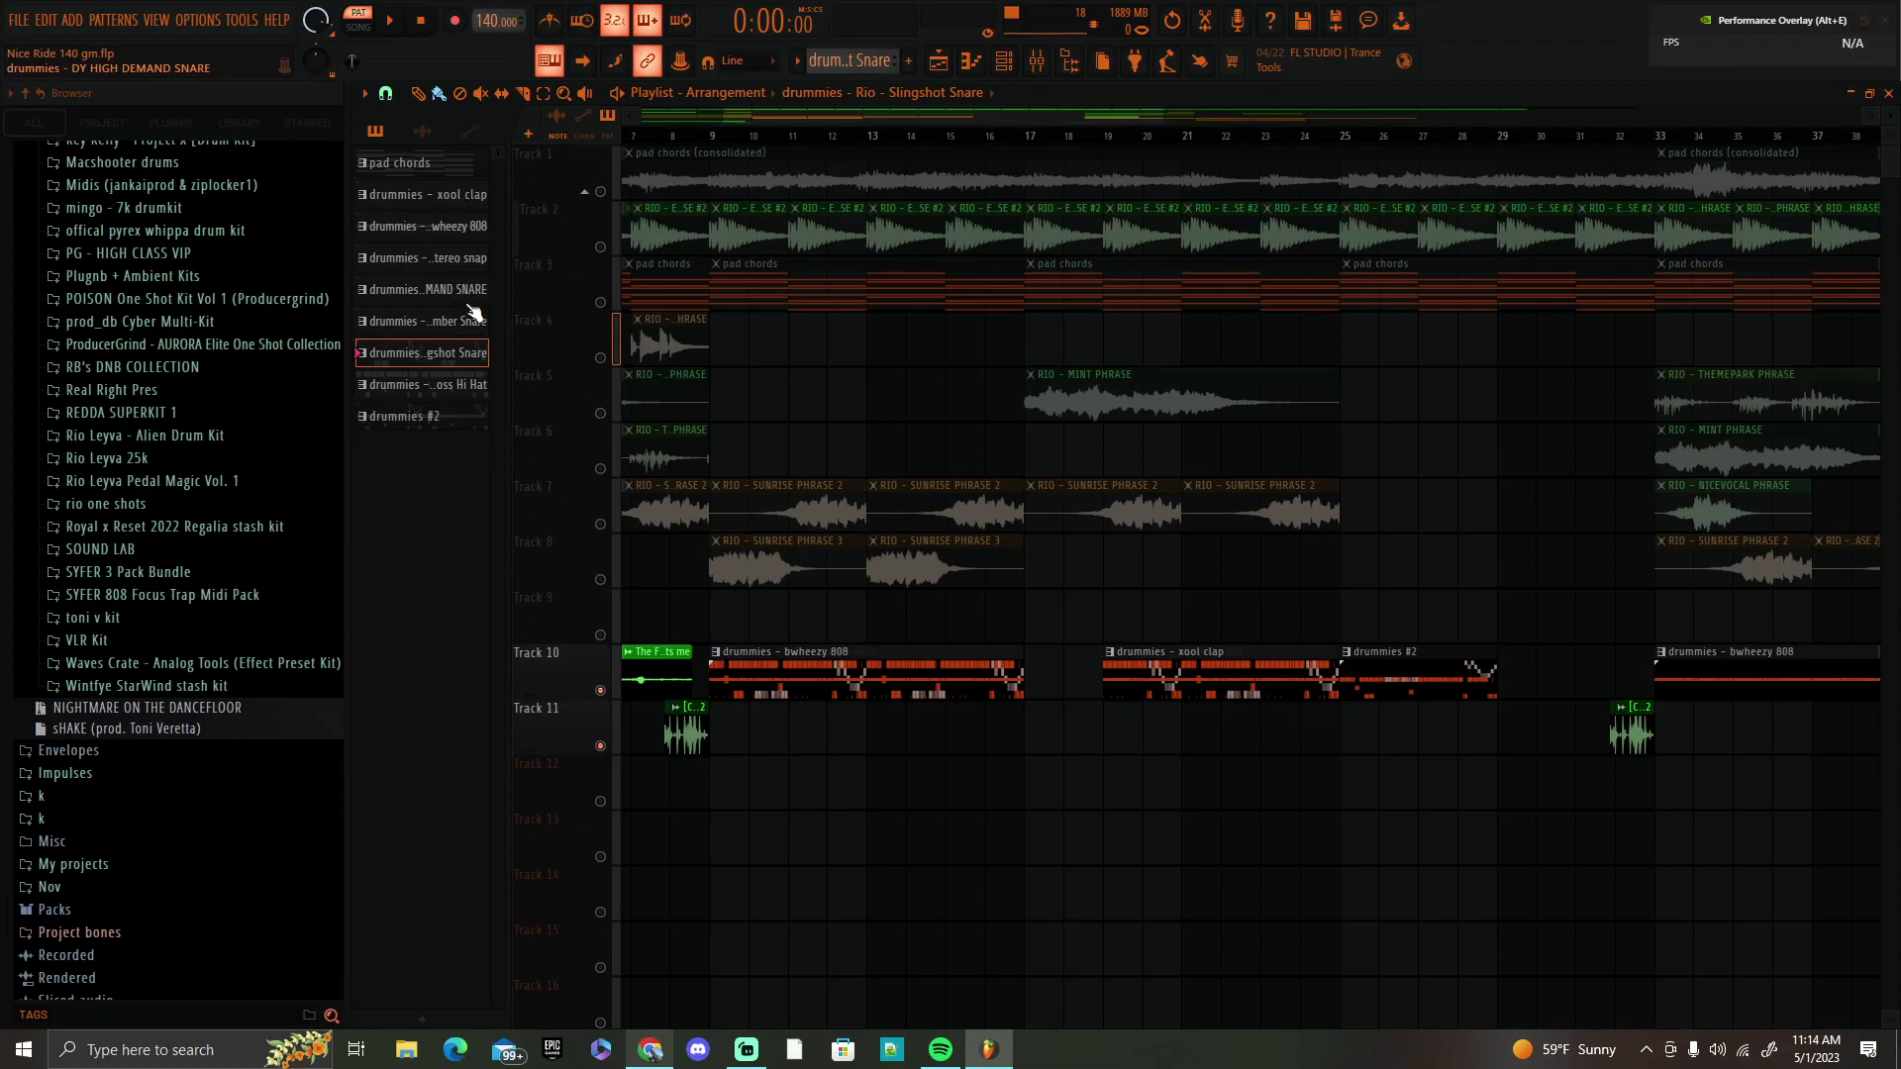
# Open the Rio Boss Hi Hat pattern in the piano roll, play it, and return to the playlist.
pyautogui.doubleClick(446, 386)
pyautogui.scroll(1, 498, 166)
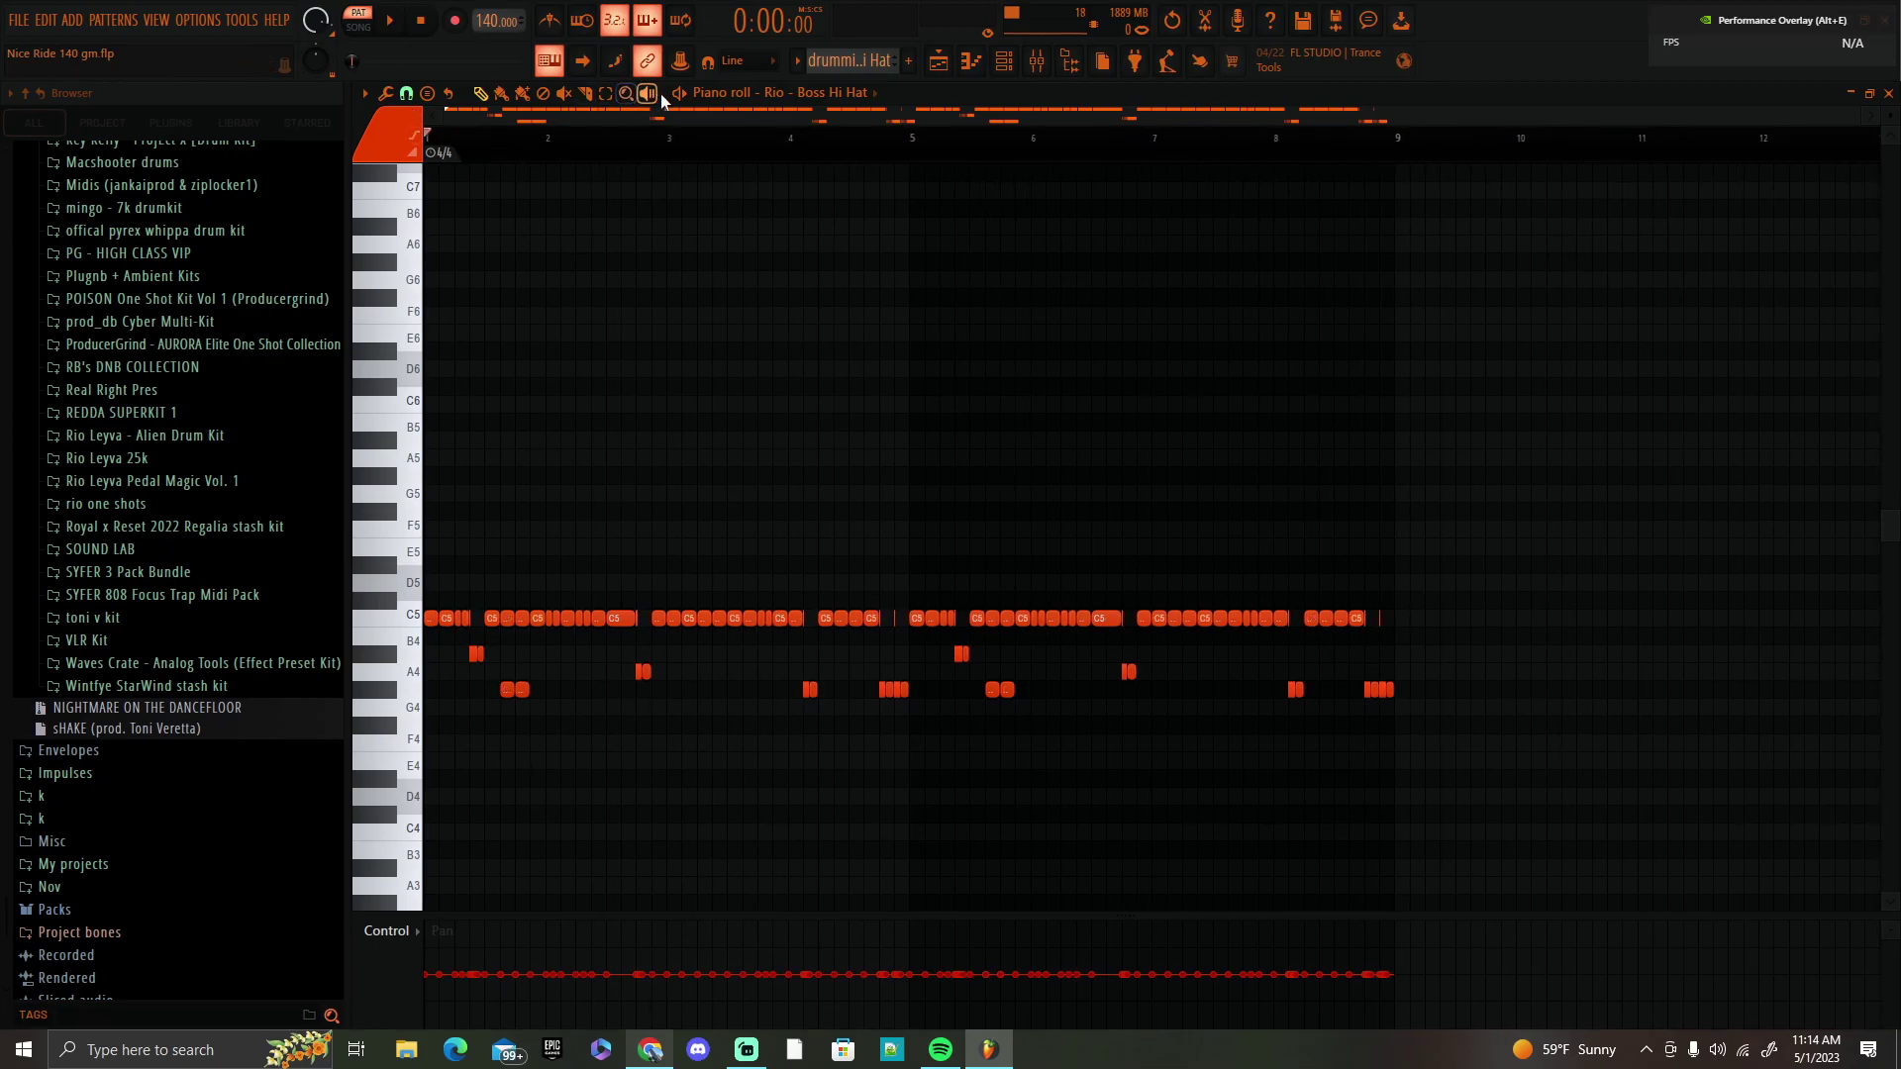
pyautogui.press('space')
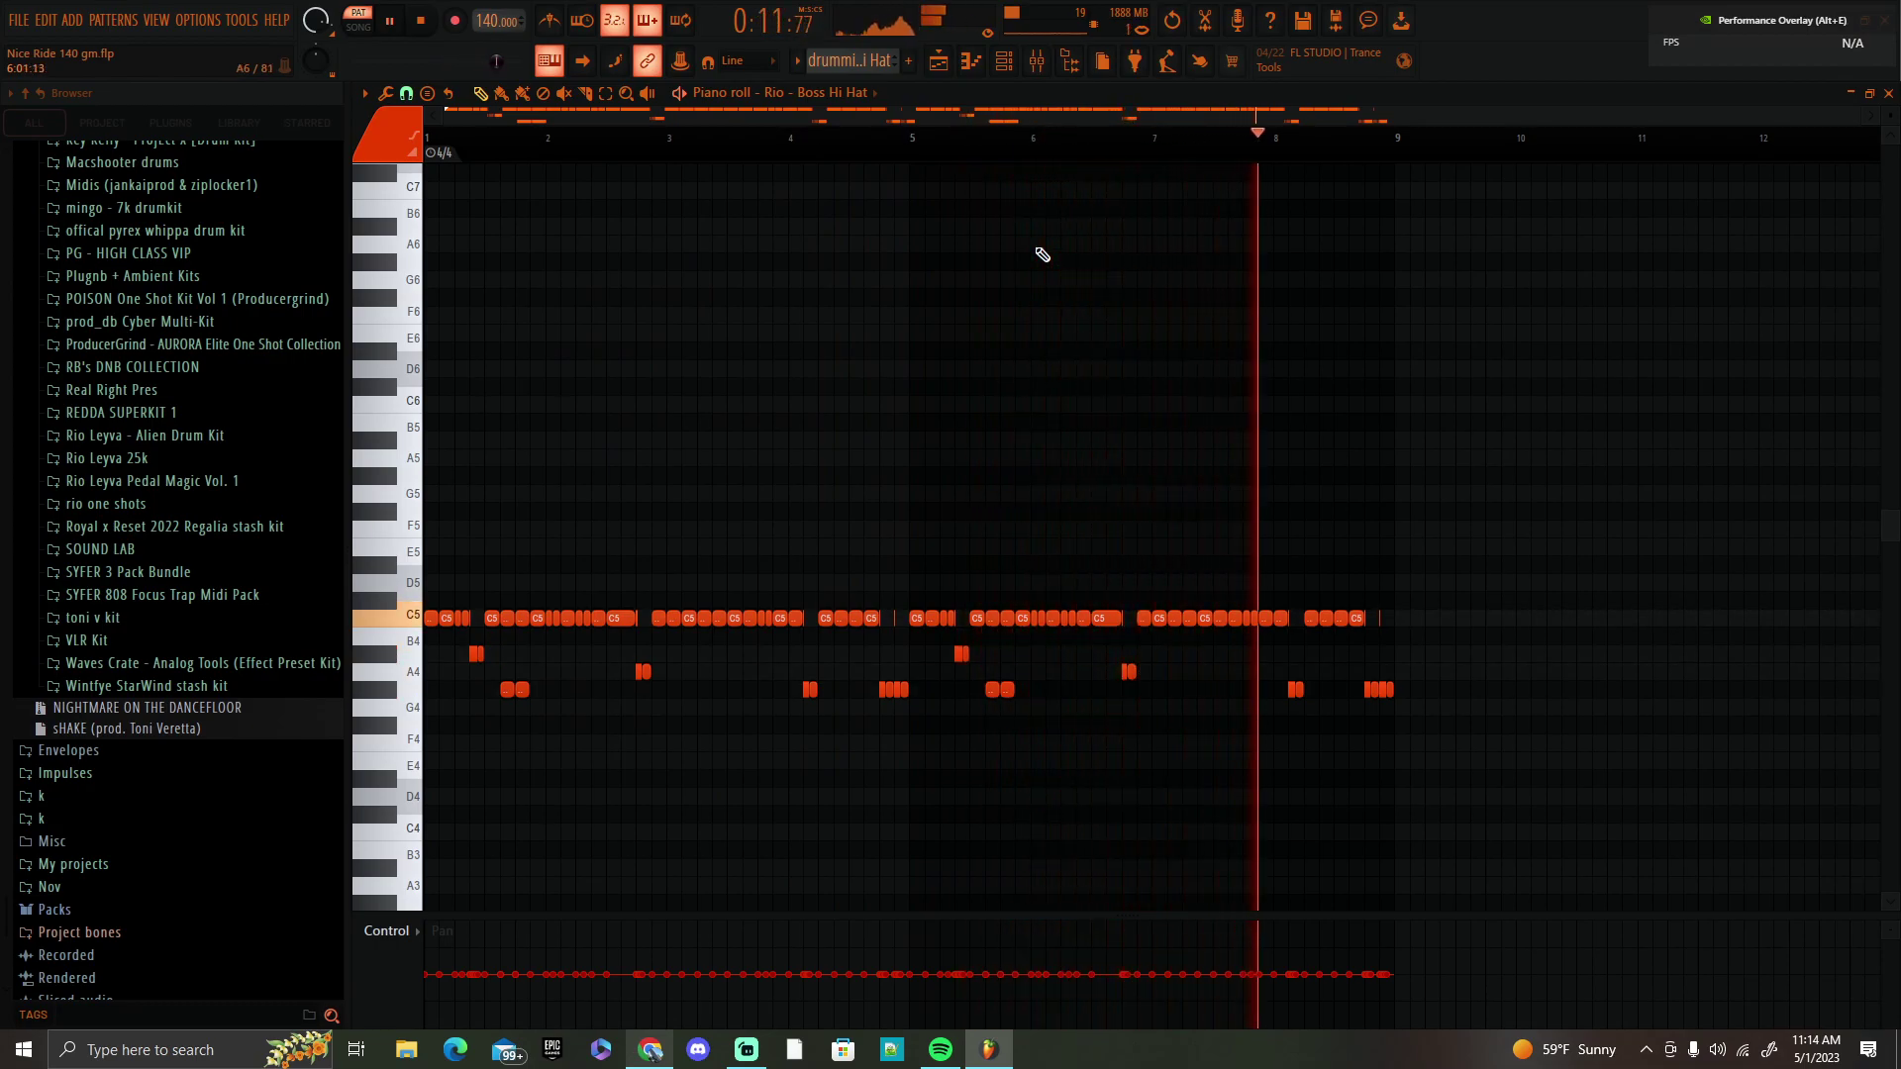
pyautogui.press('space')
pyautogui.click(938, 61)
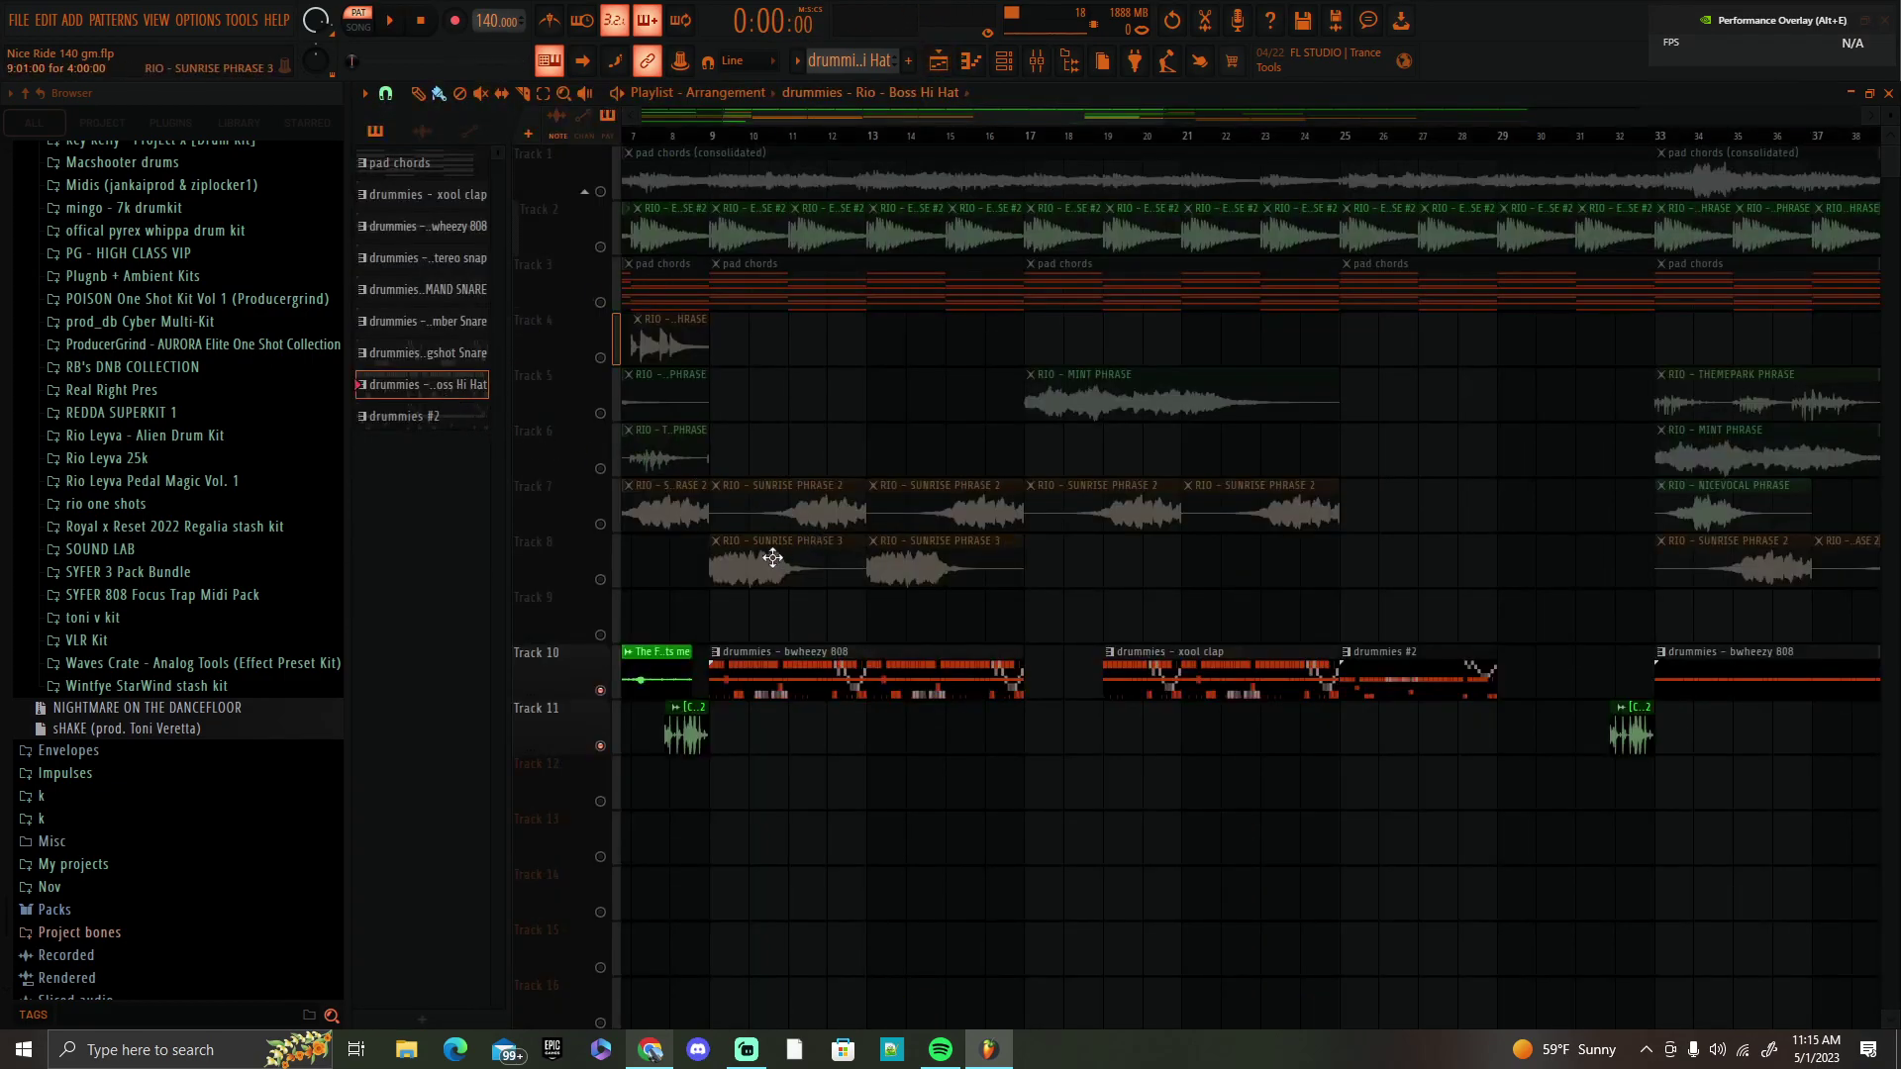
# Unmute Track 1 and play the arrangement from the start in song mode with the drum tracks, stopping playback near bar 16.
pyautogui.scroll(-4, 699, 149)
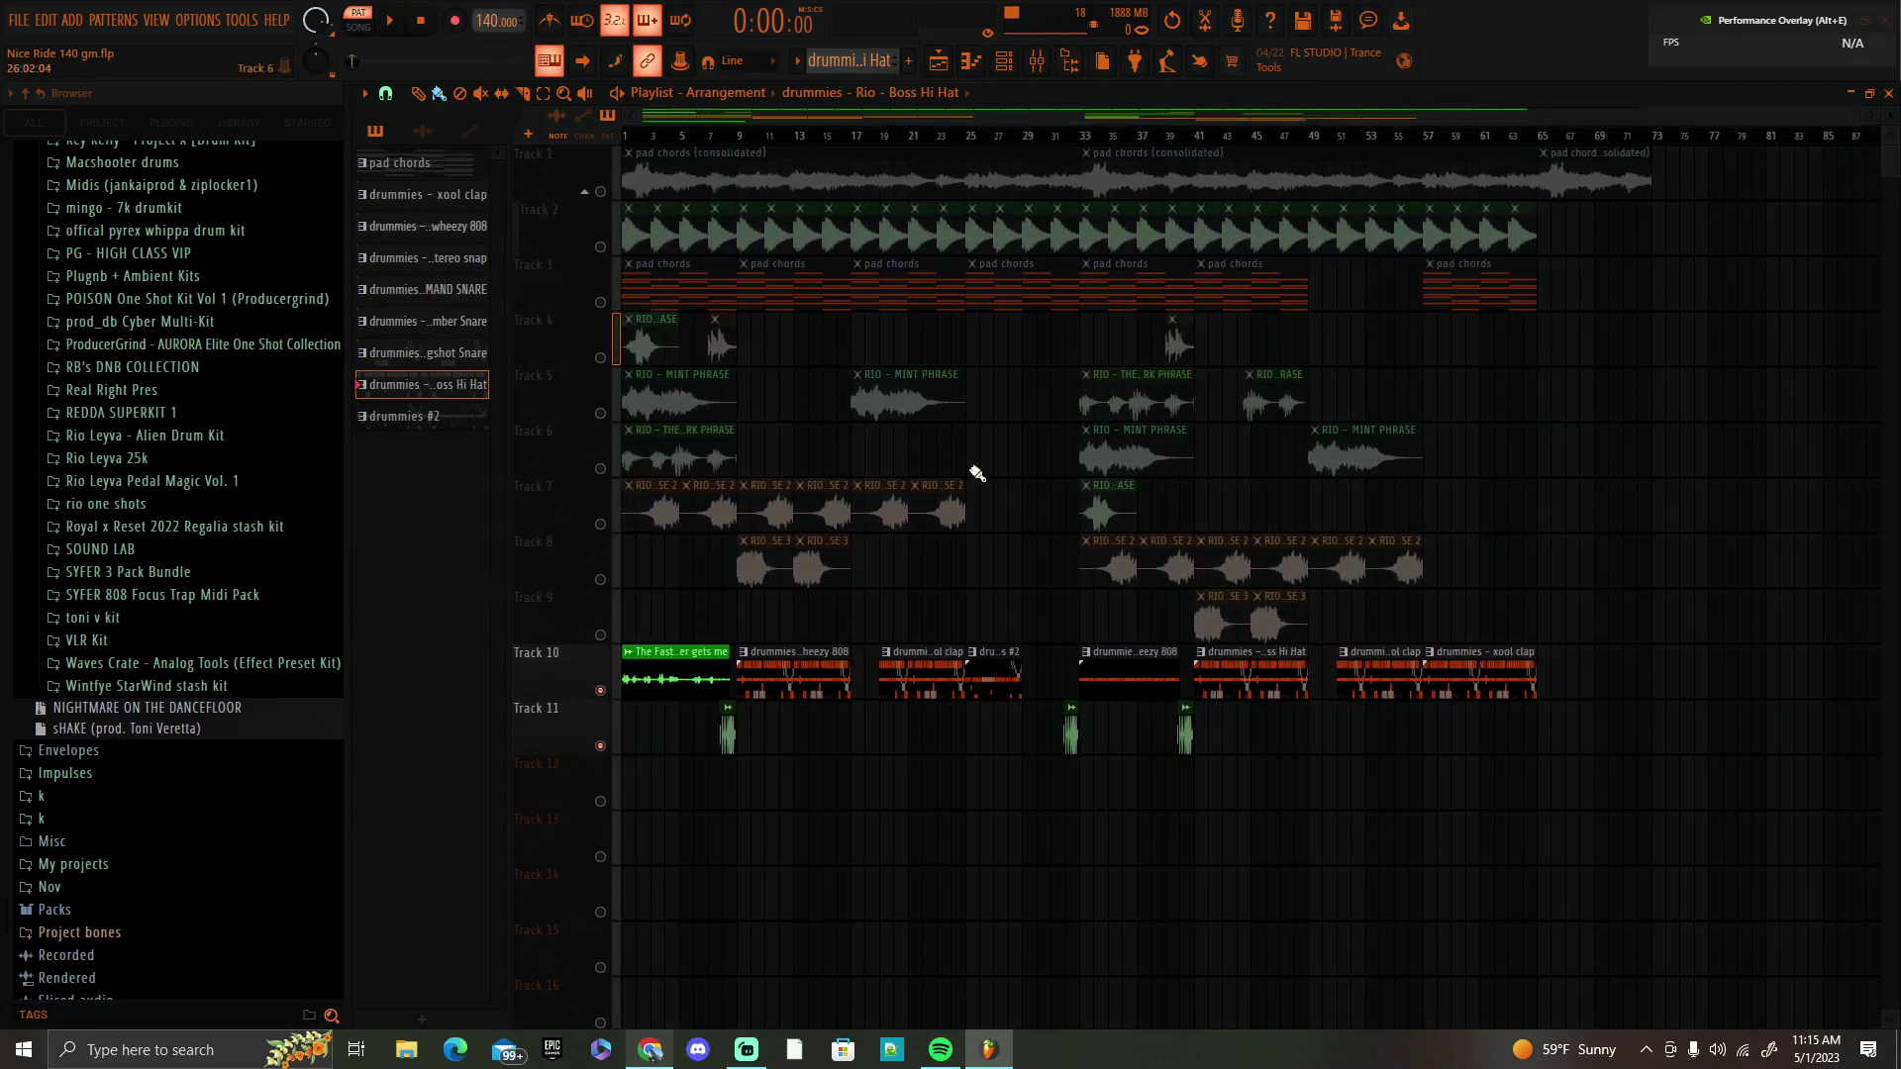
pyautogui.click(609, 197)
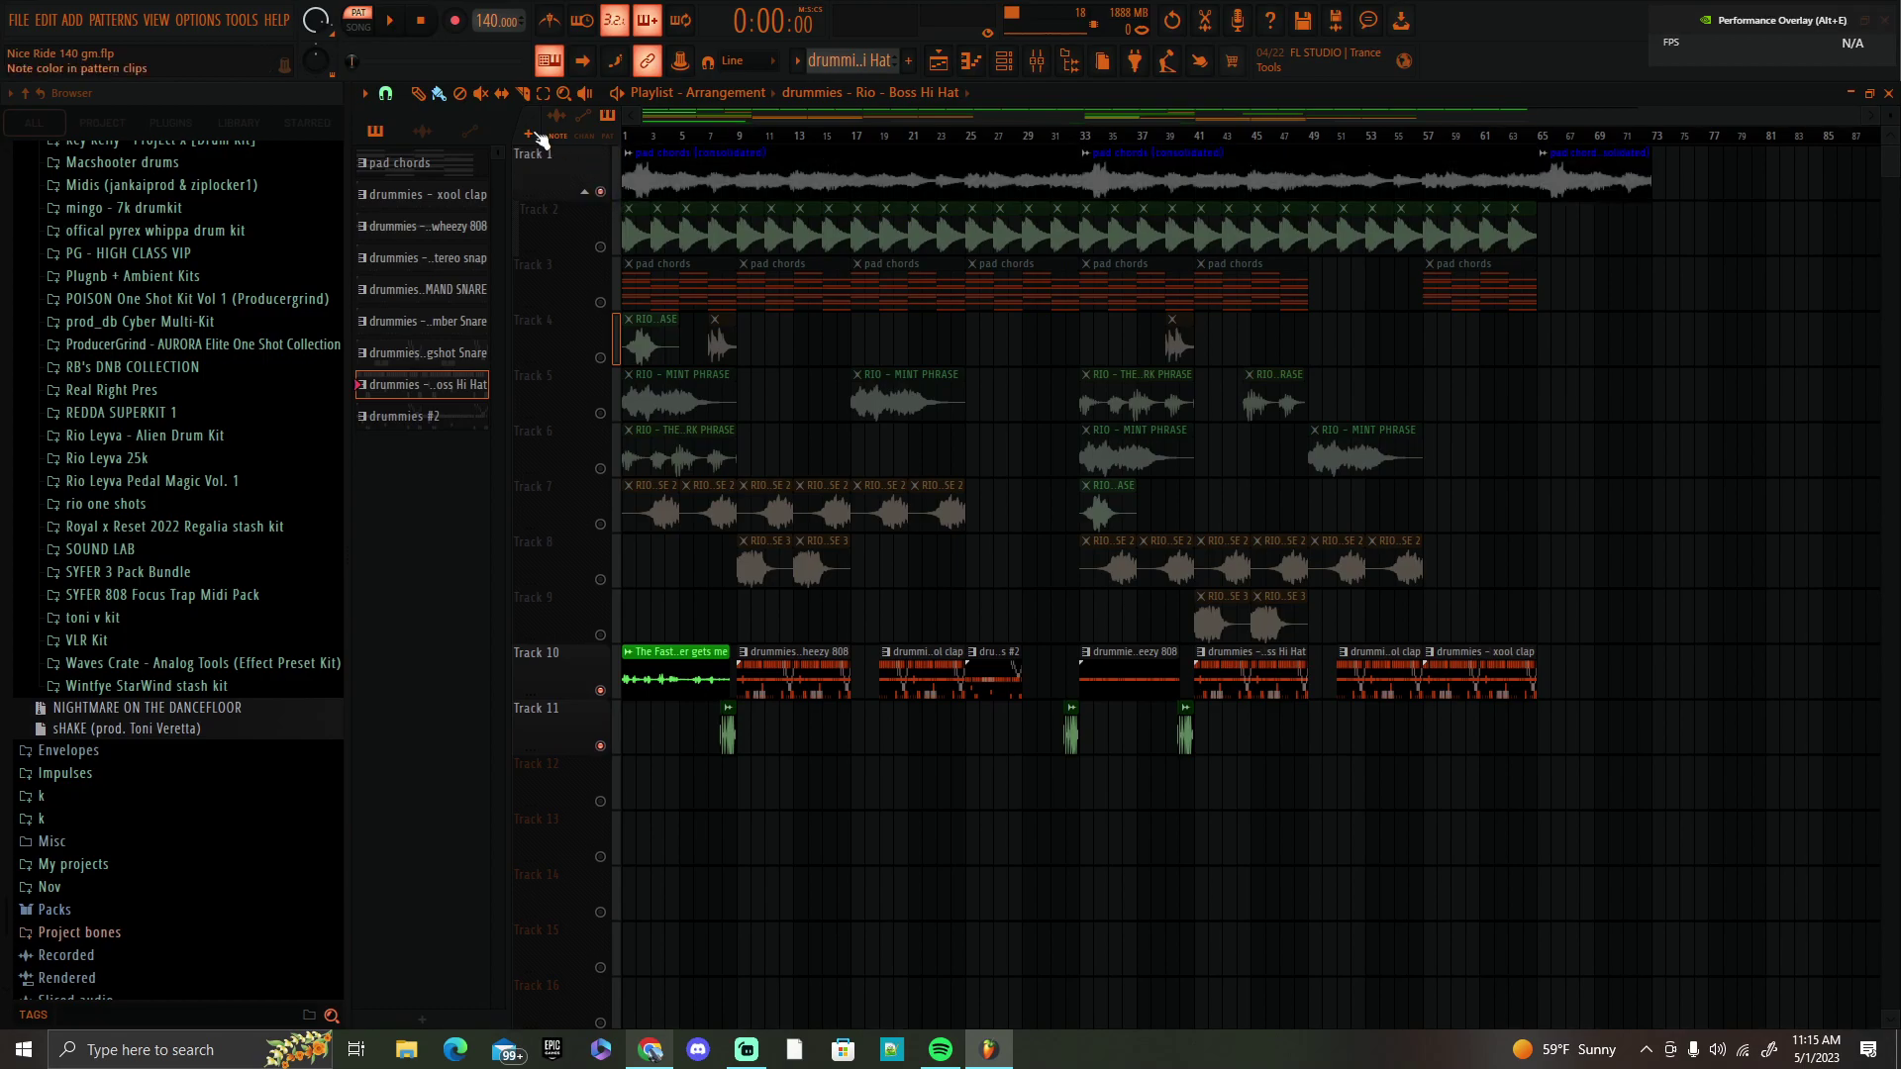
pyautogui.press('space')
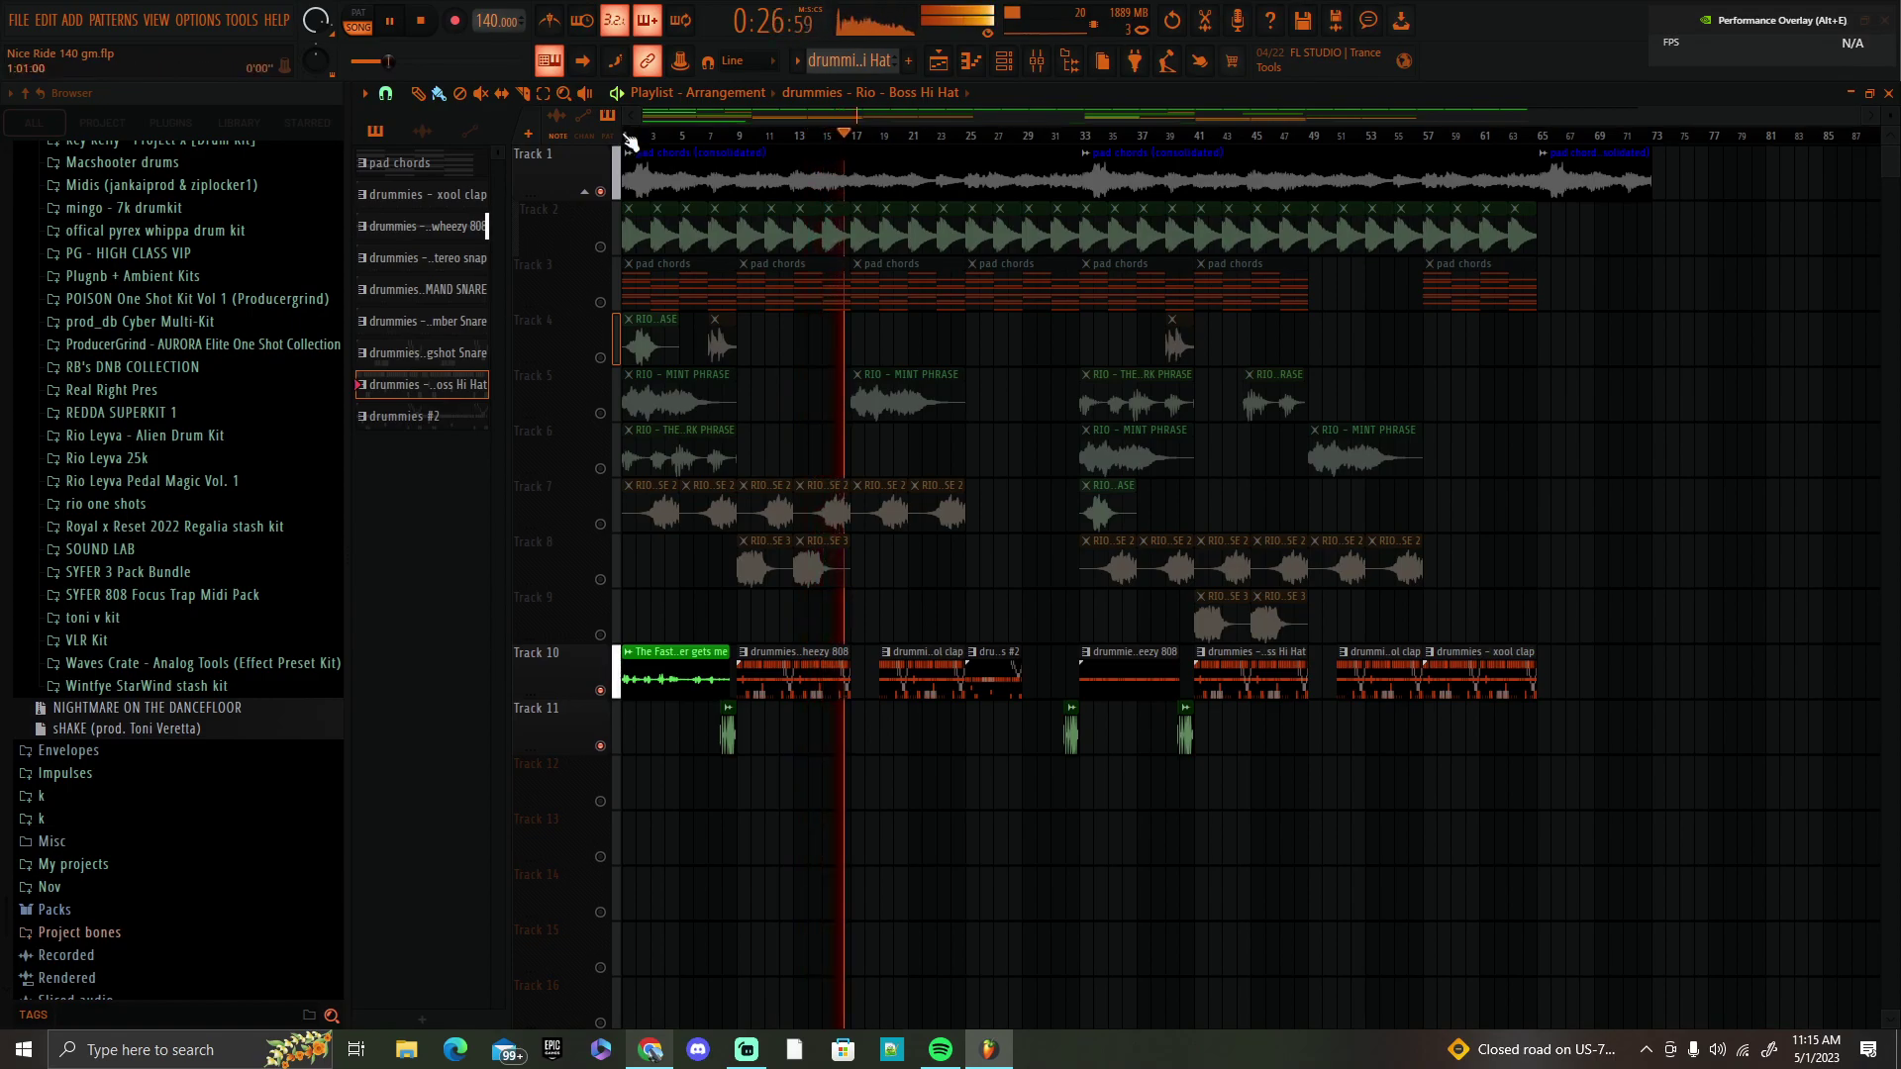
pyautogui.press('space')
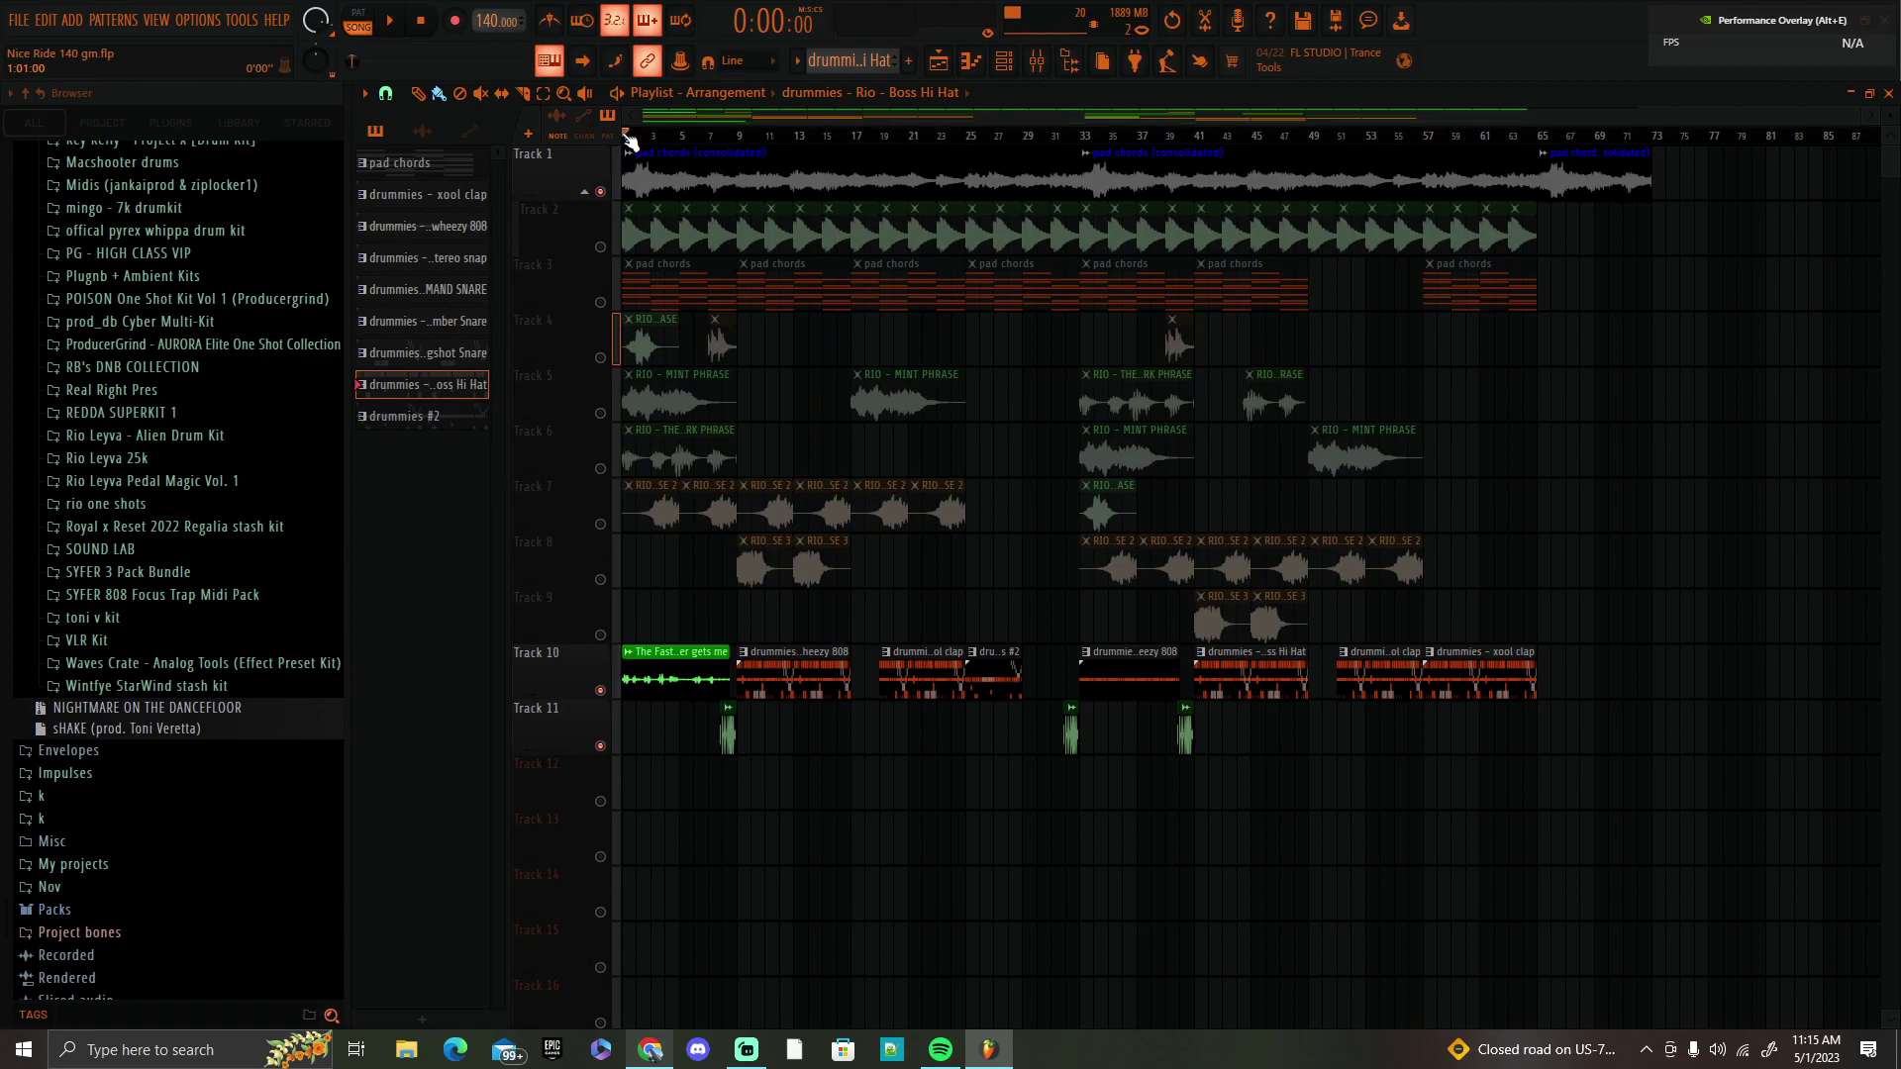